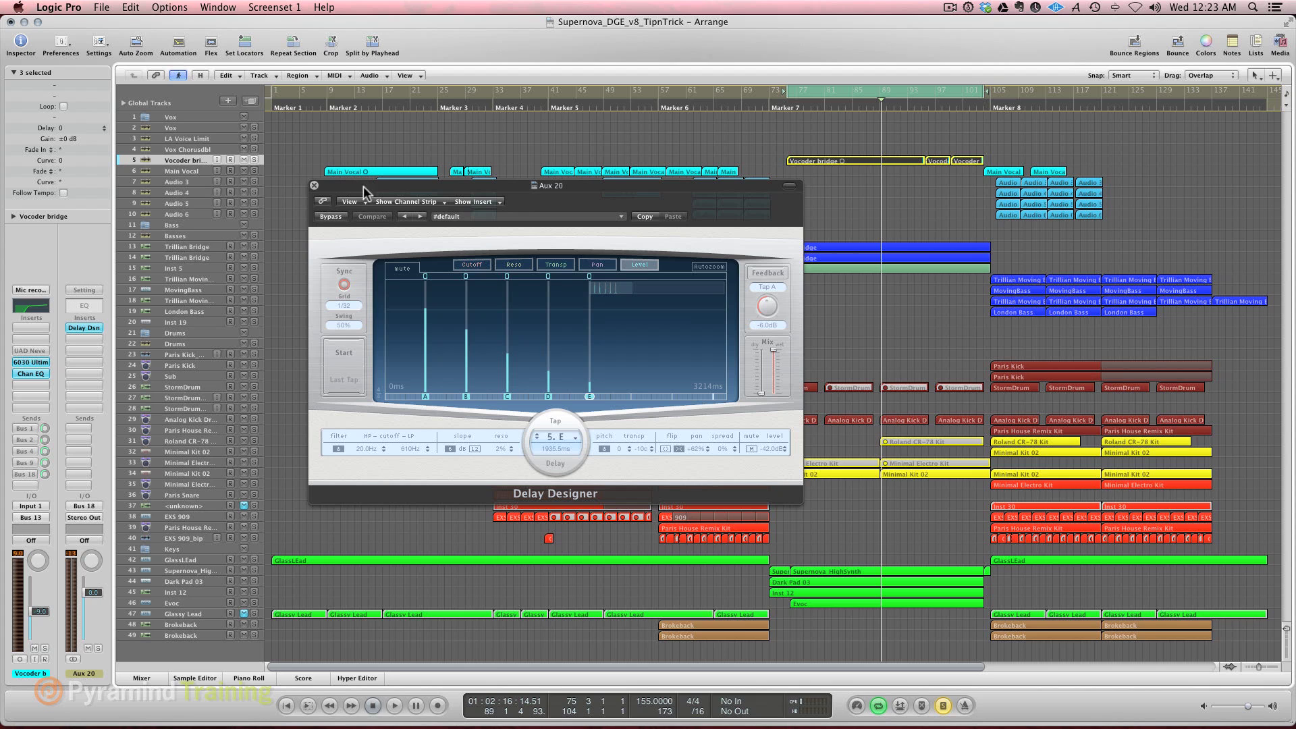
Step: Enlarge the Delay Designer window and move it so the whole plug-in interface fits on screen
click(348, 202)
click(356, 280)
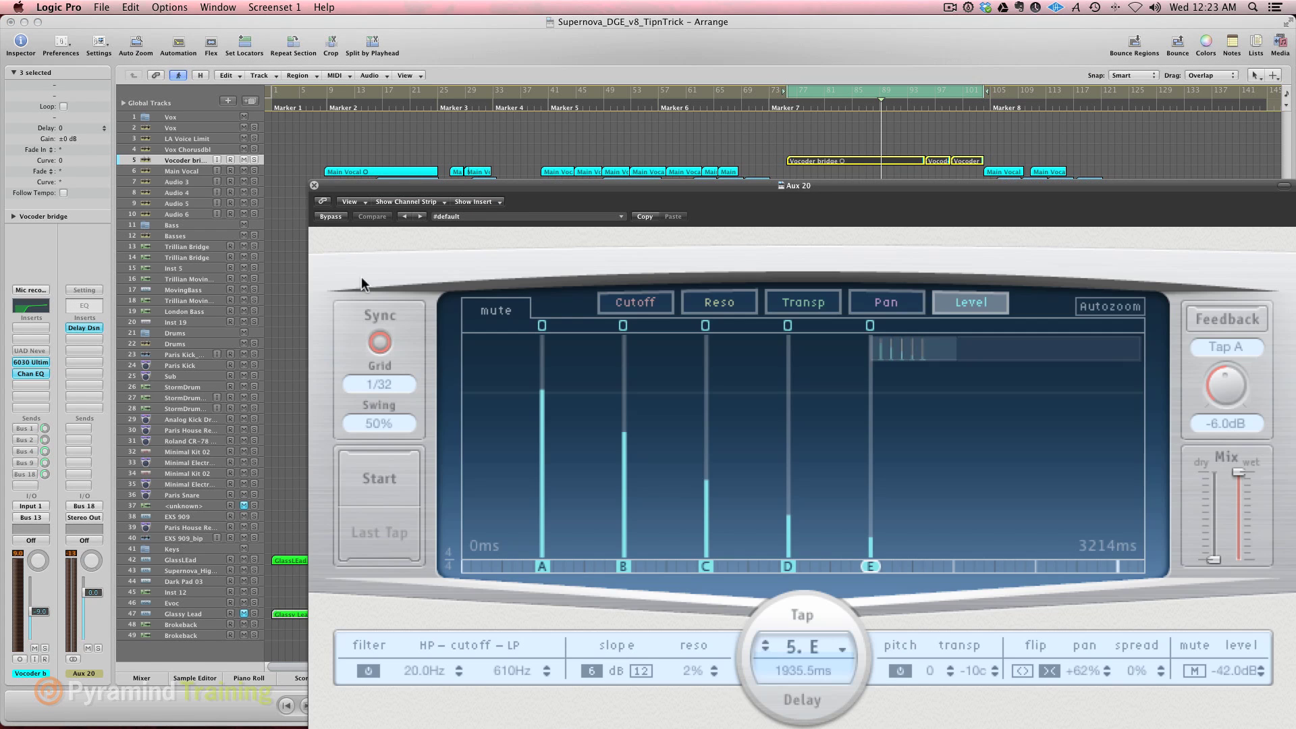
drag(459, 185, 327, 58)
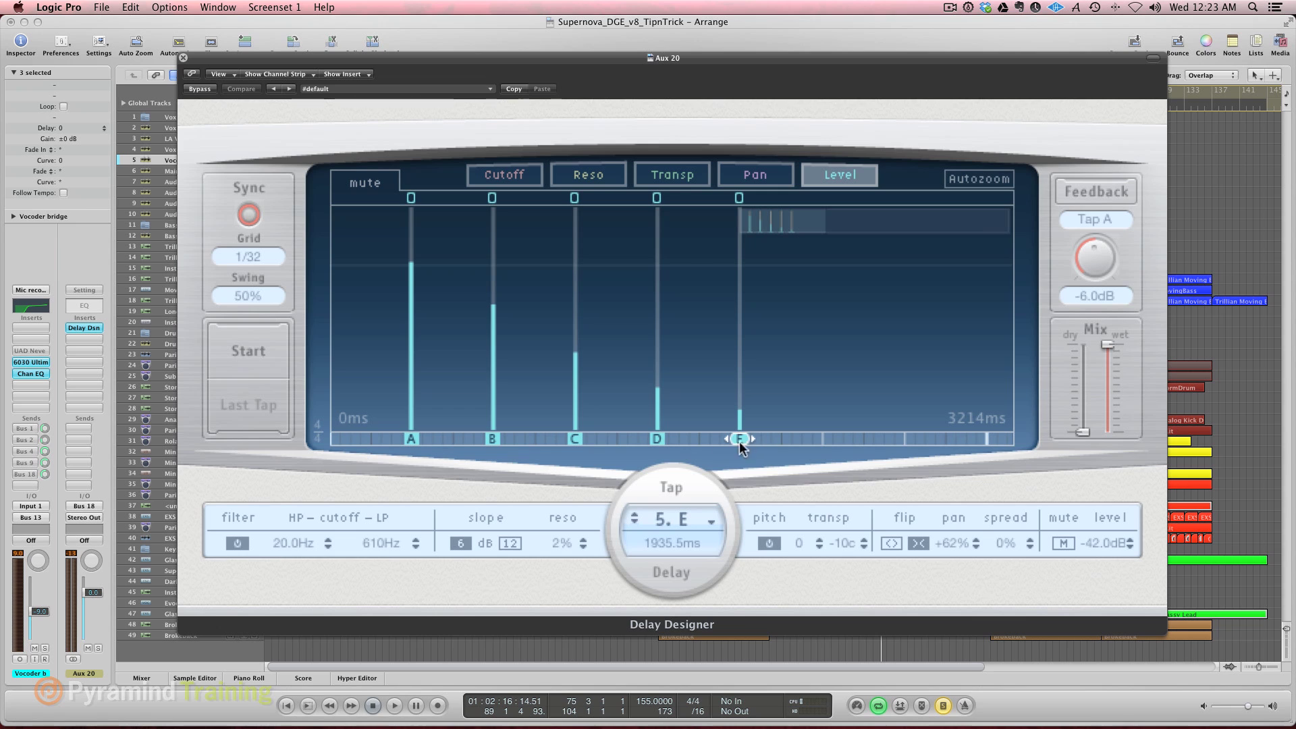
Step: Examine the delay time, filter, pan and level settings of taps D, C, B and A one by one
click(657, 439)
click(576, 439)
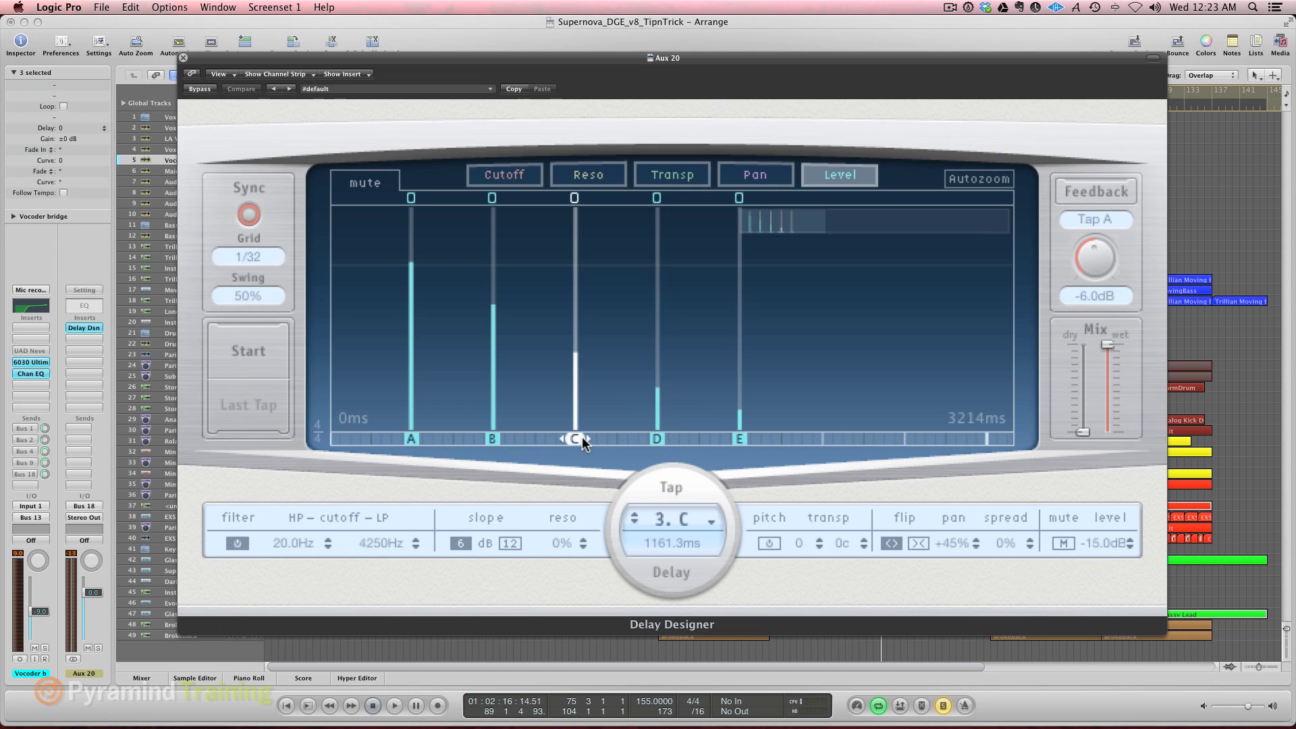
click(492, 439)
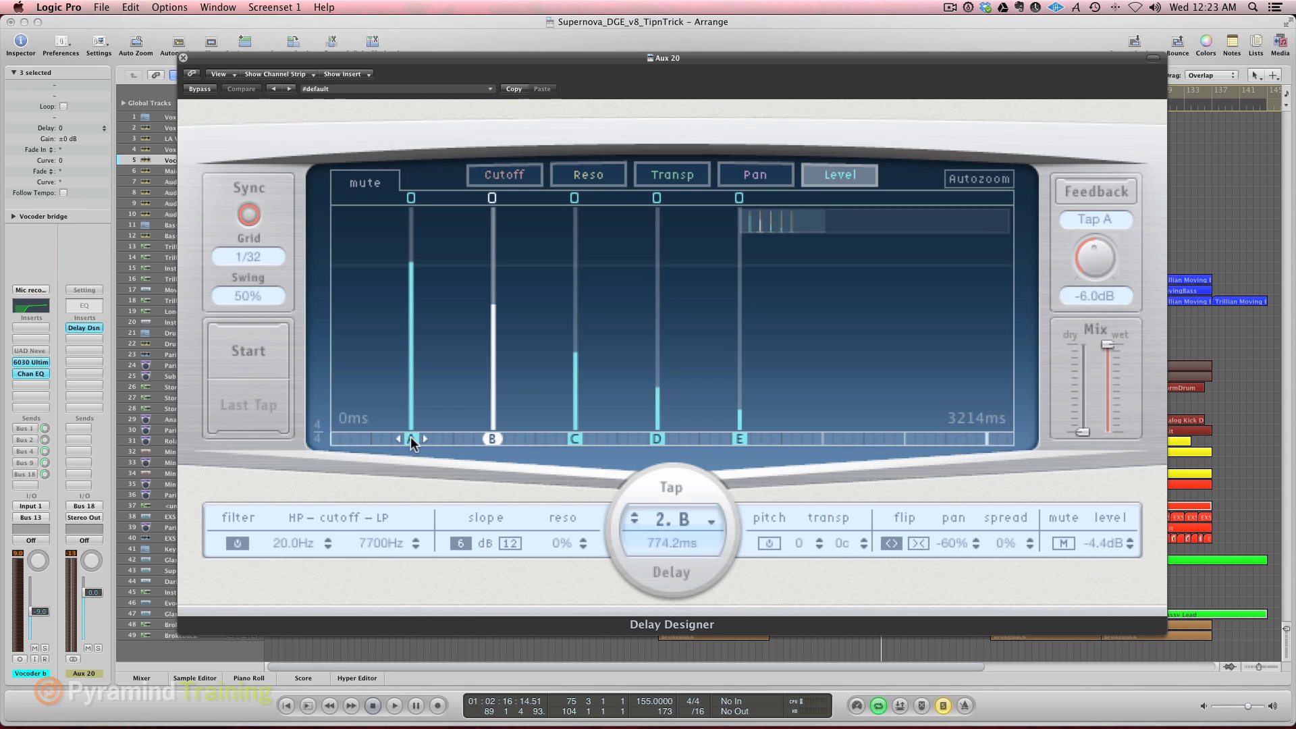
click(411, 439)
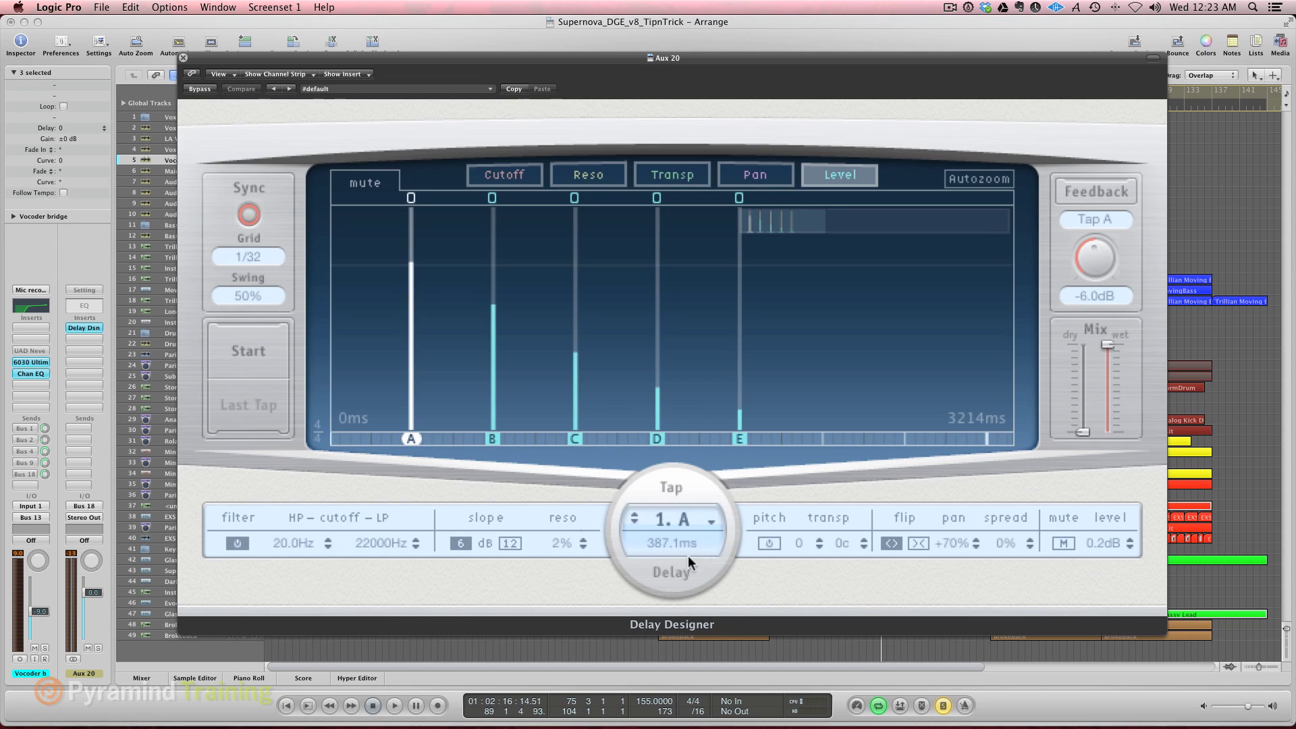
click(491, 438)
click(412, 438)
click(489, 440)
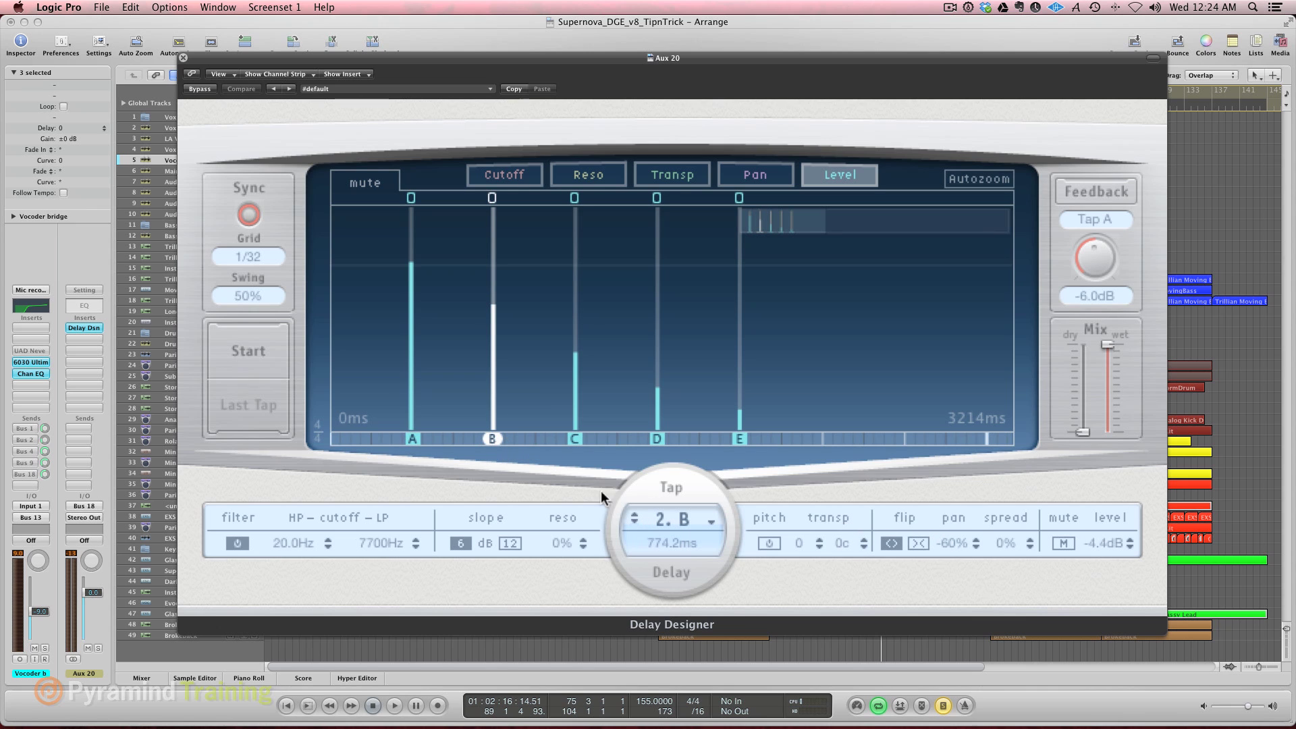
click(410, 440)
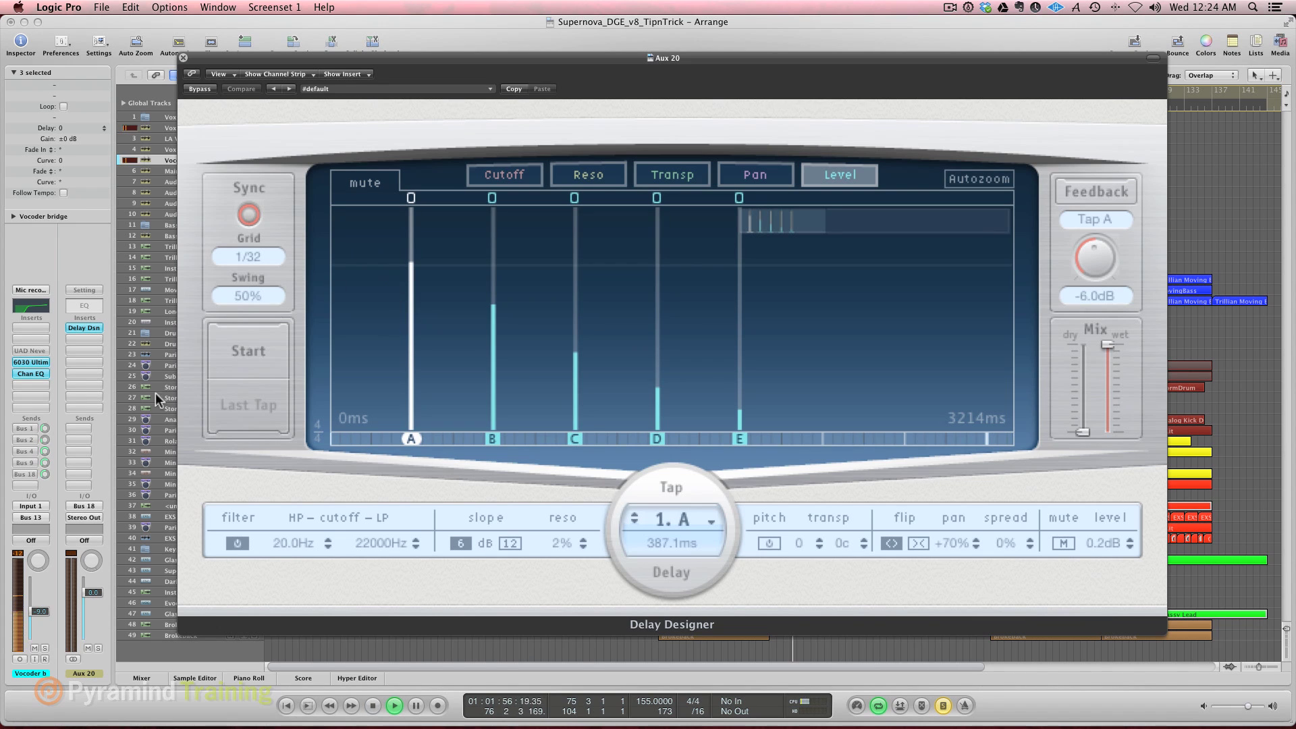
Step: Enable the vocoder channel's Bus 18 send during playback to hear the delay, and stop the transport
click(25, 474)
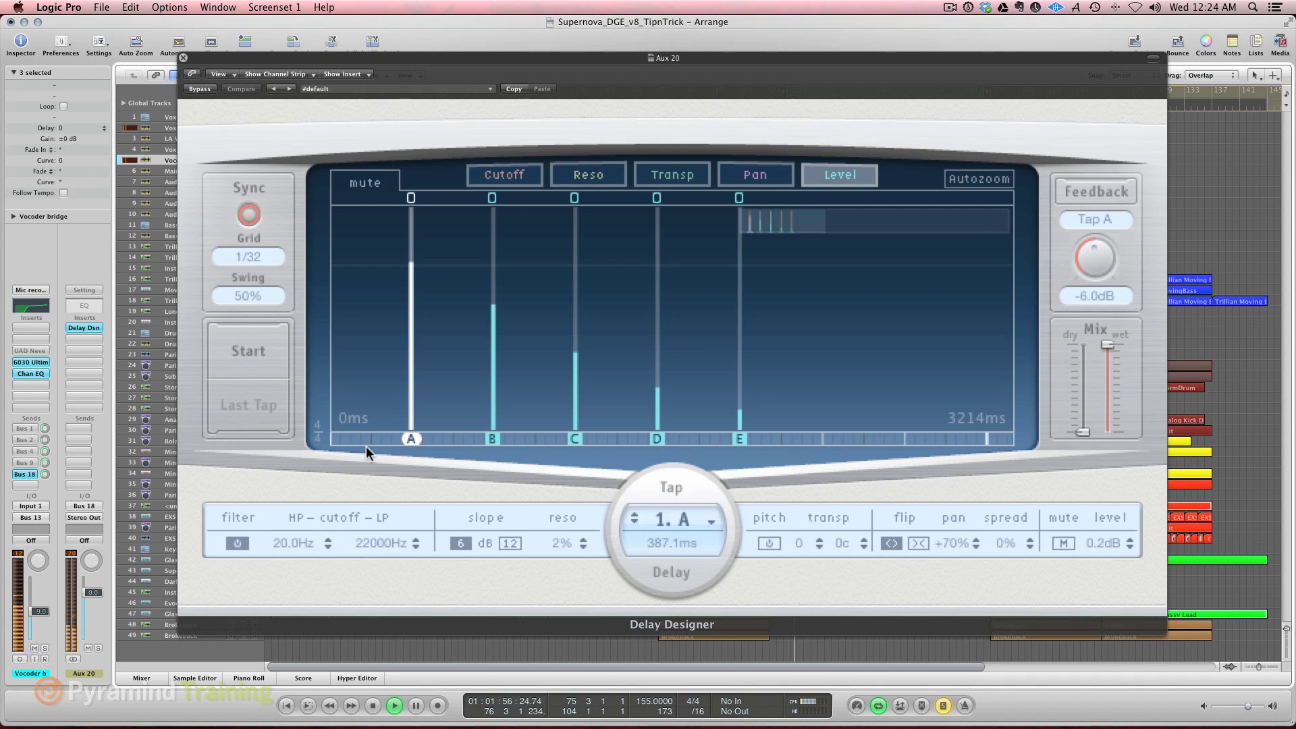
key(space)
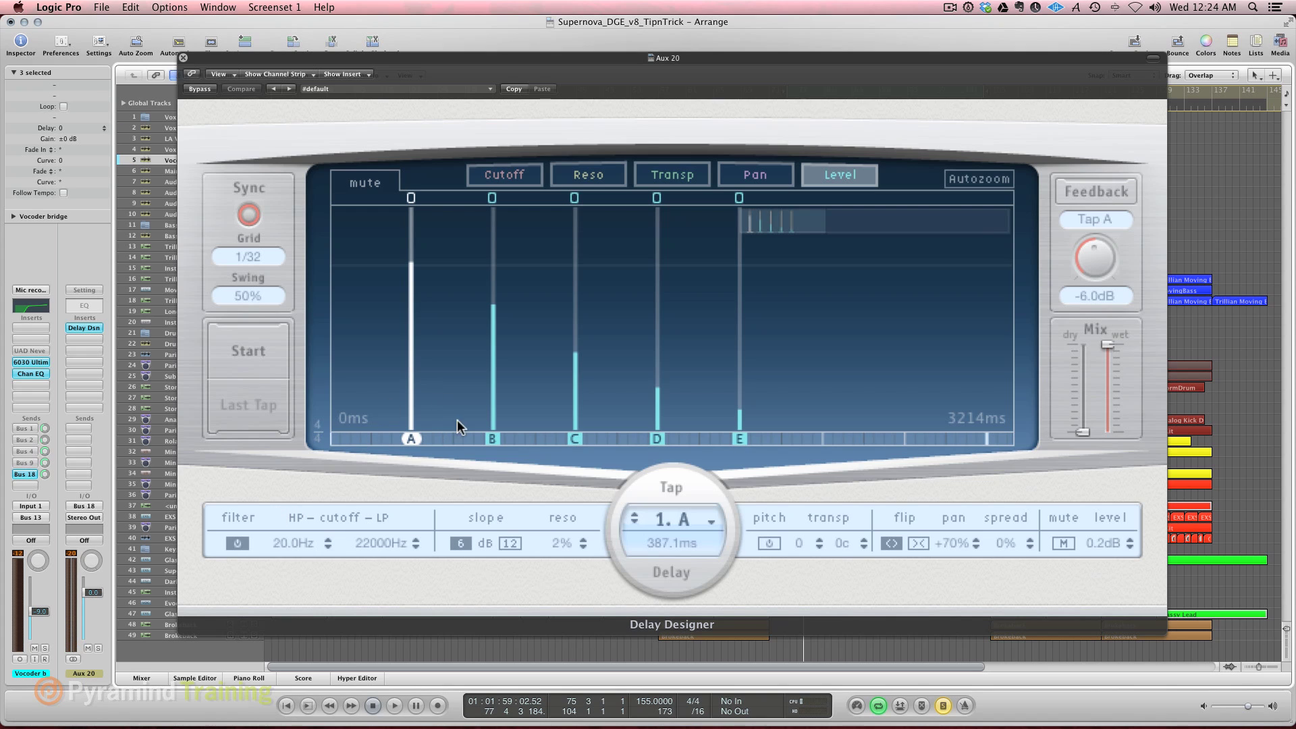
Step: Delete delay taps E, D, C and B, and audition the remaining tap A
click(741, 433)
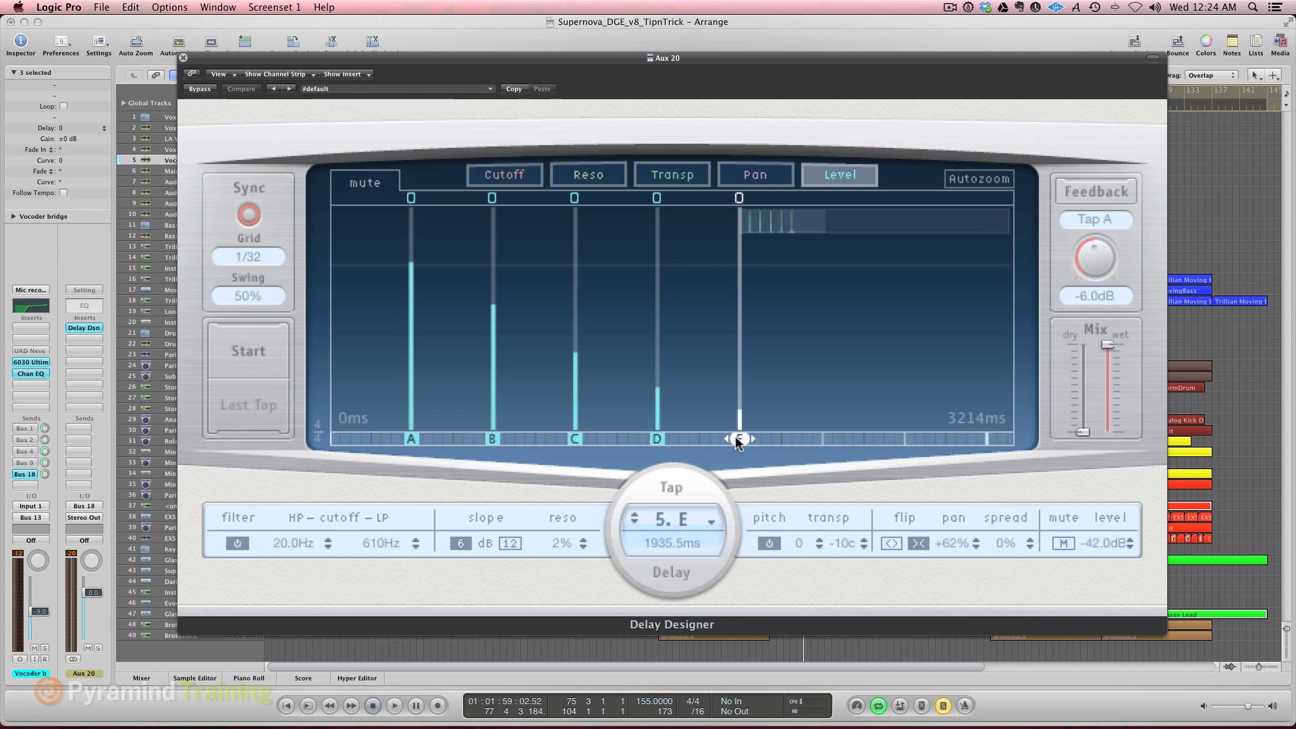
key(BackSpace)
key(BackSpace)
key(BackSpace)
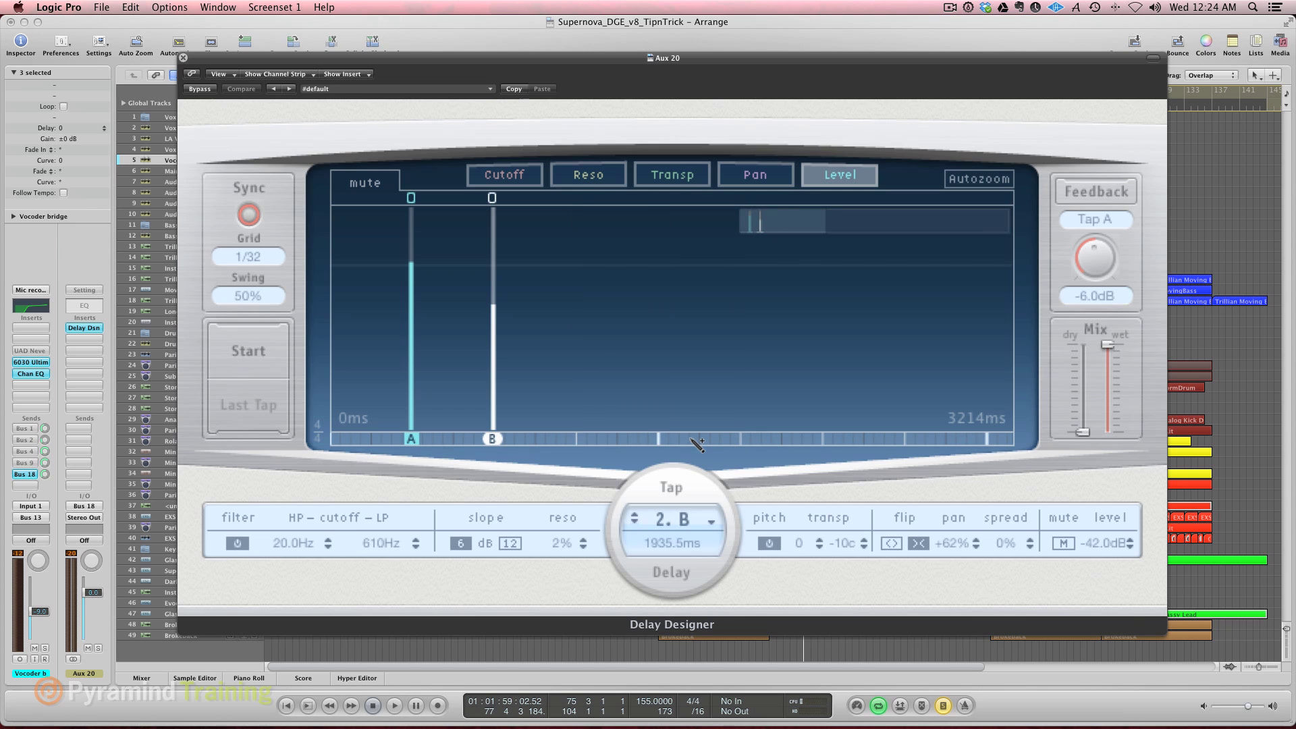
key(BackSpace)
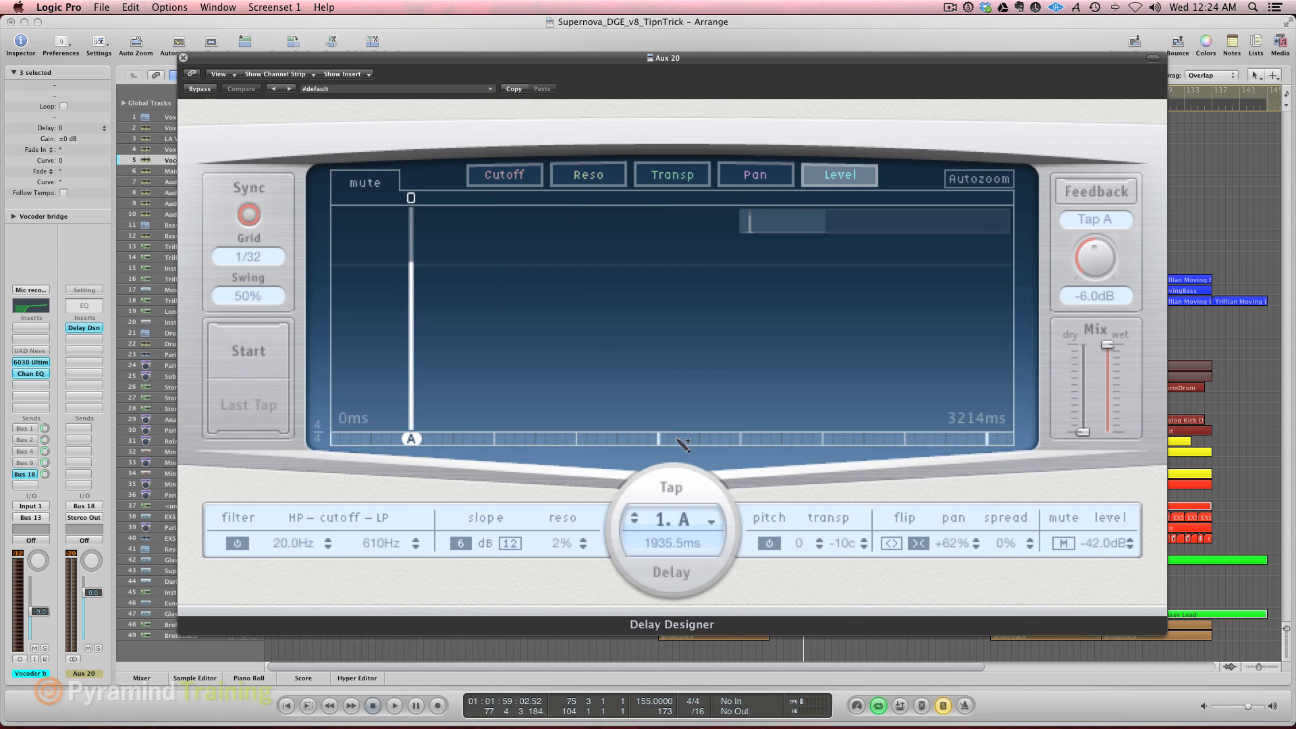
key(space)
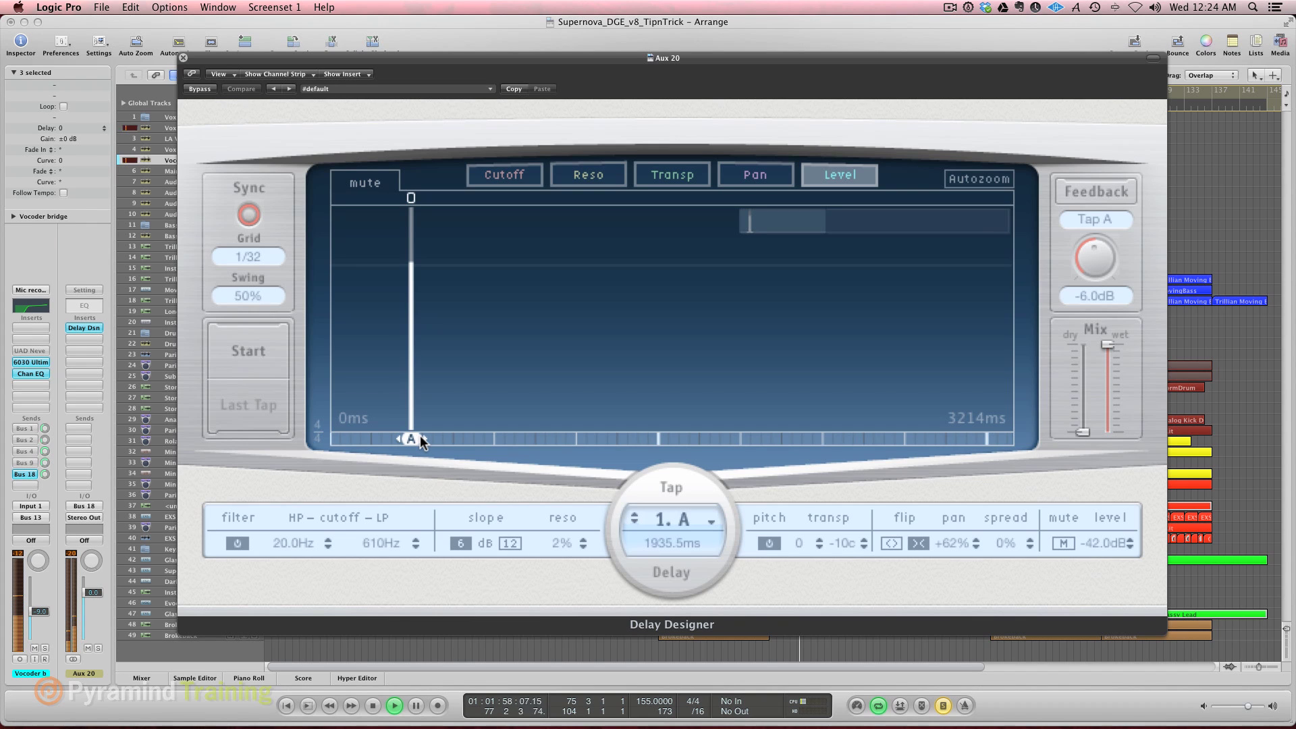
key(space)
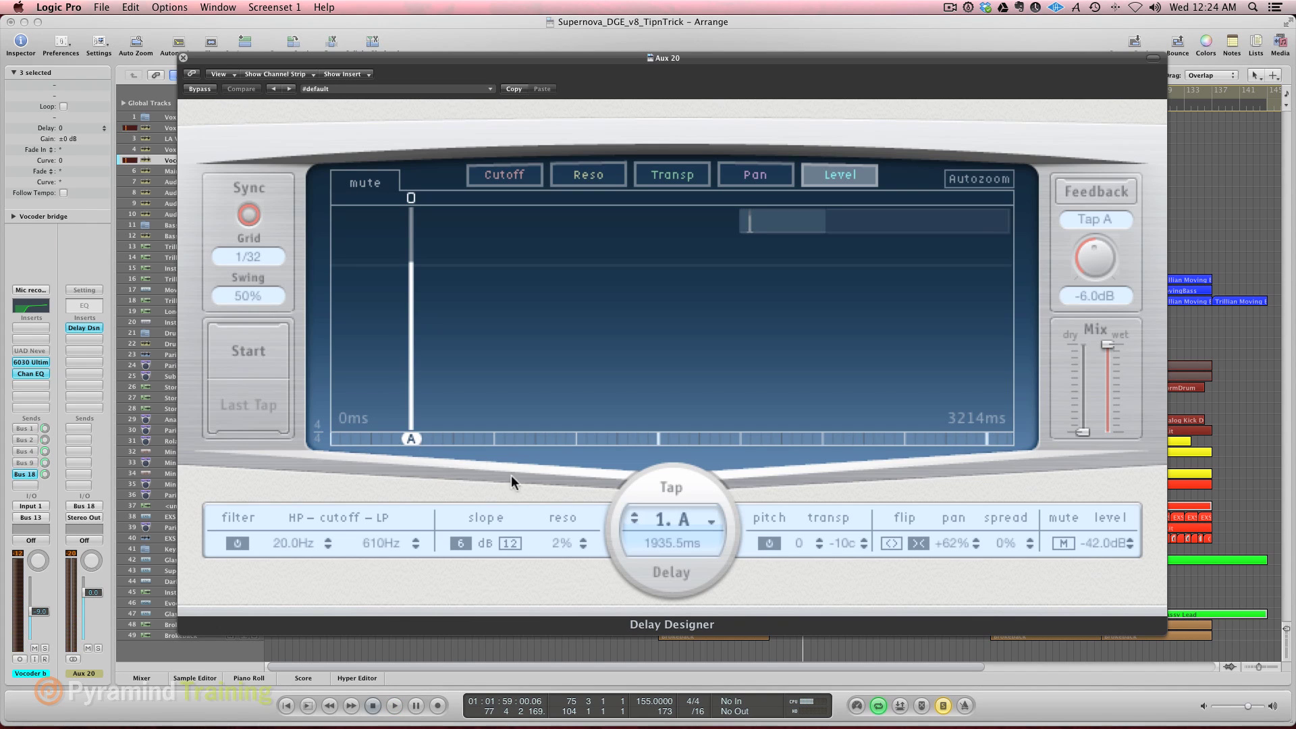
Step: Try transposing tap A up one semitone, audition it, and reset the transposition to 0
drag(796, 542, 797, 531)
key(space)
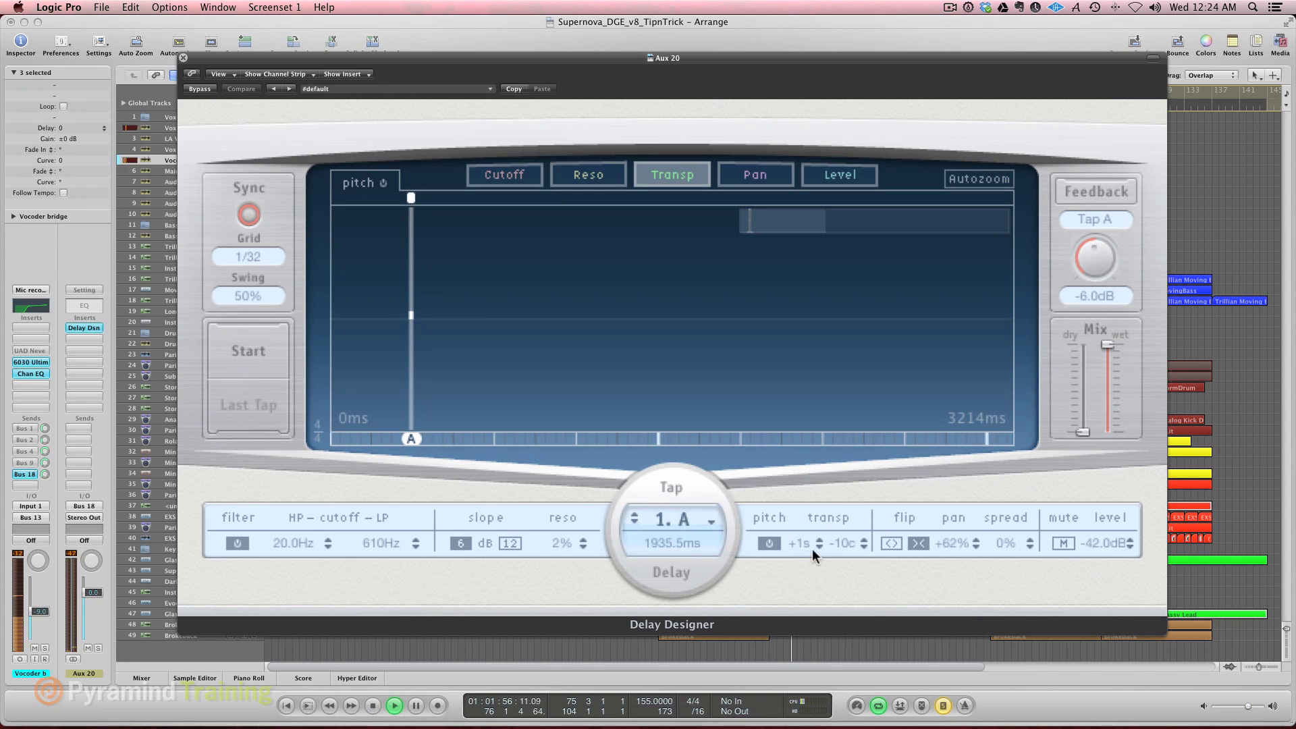
key(space)
alt+click(796, 550)
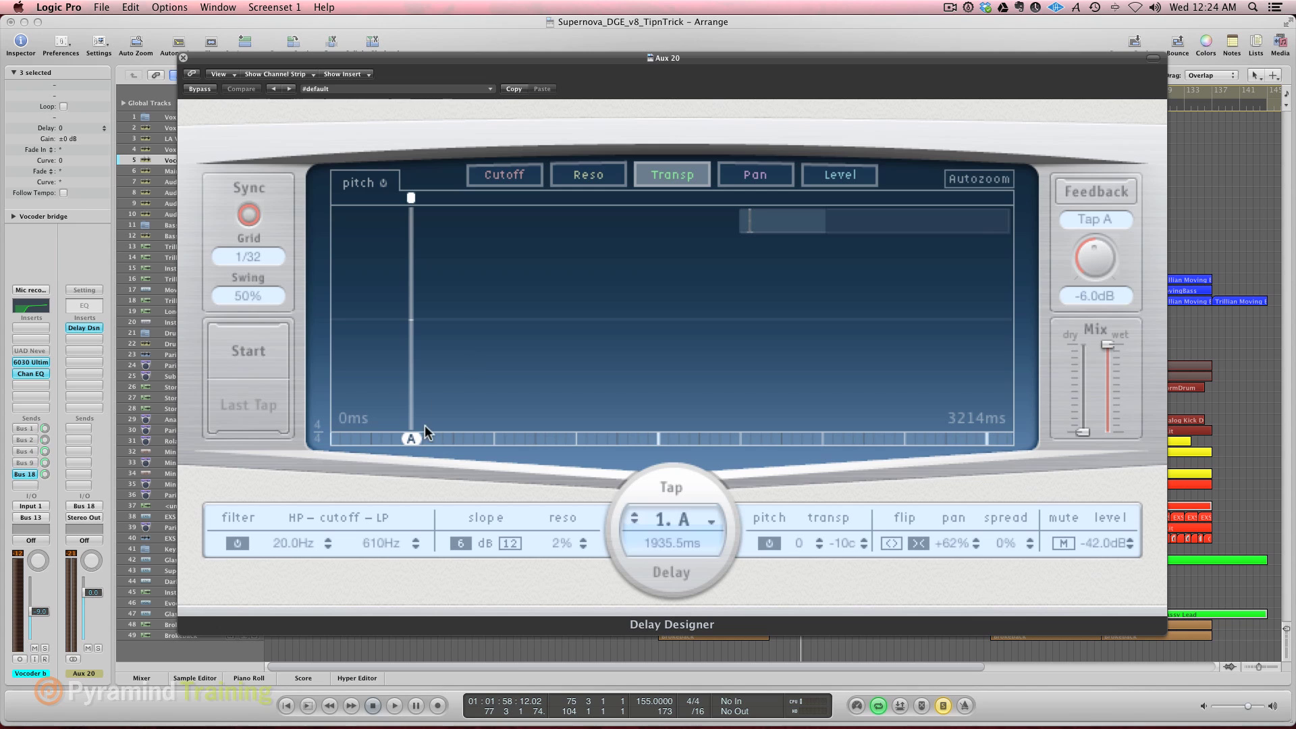
Step: Set tap A's level to about -0.8 dB during playback and its pan to about -76%
click(839, 174)
key(space)
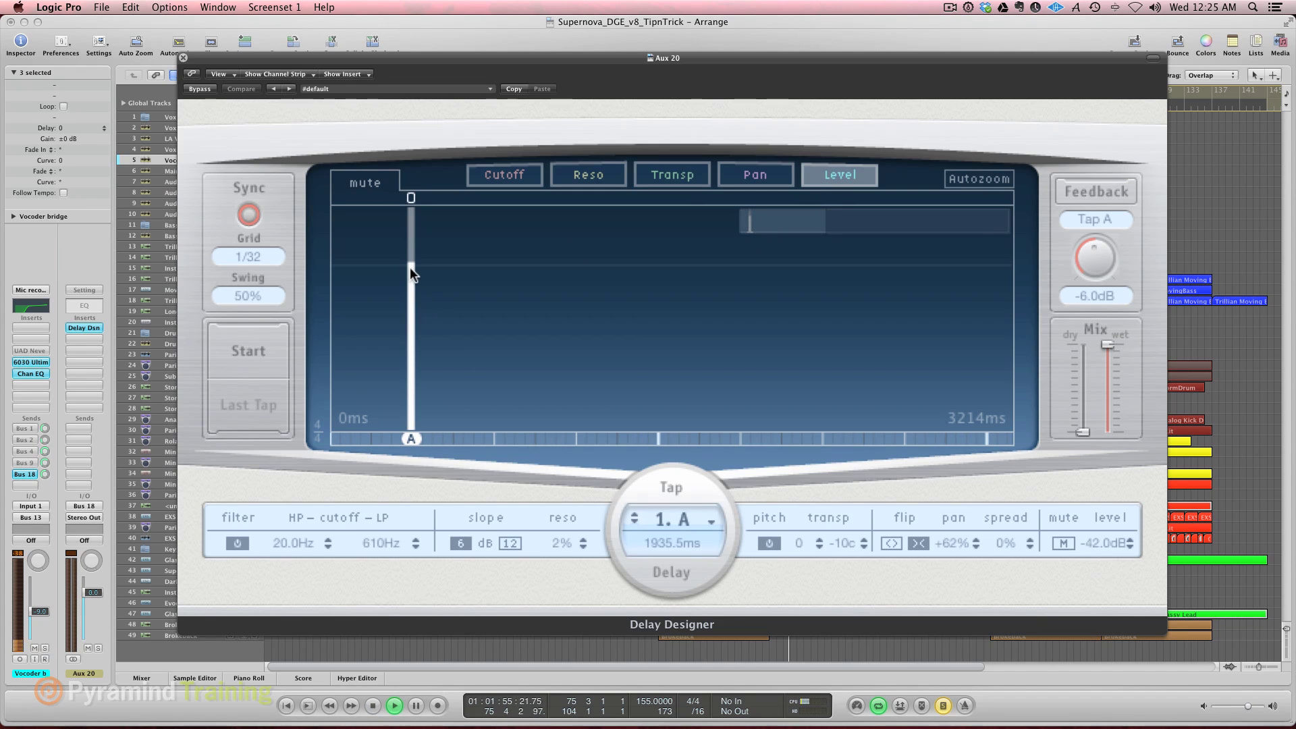
drag(410, 267, 408, 276)
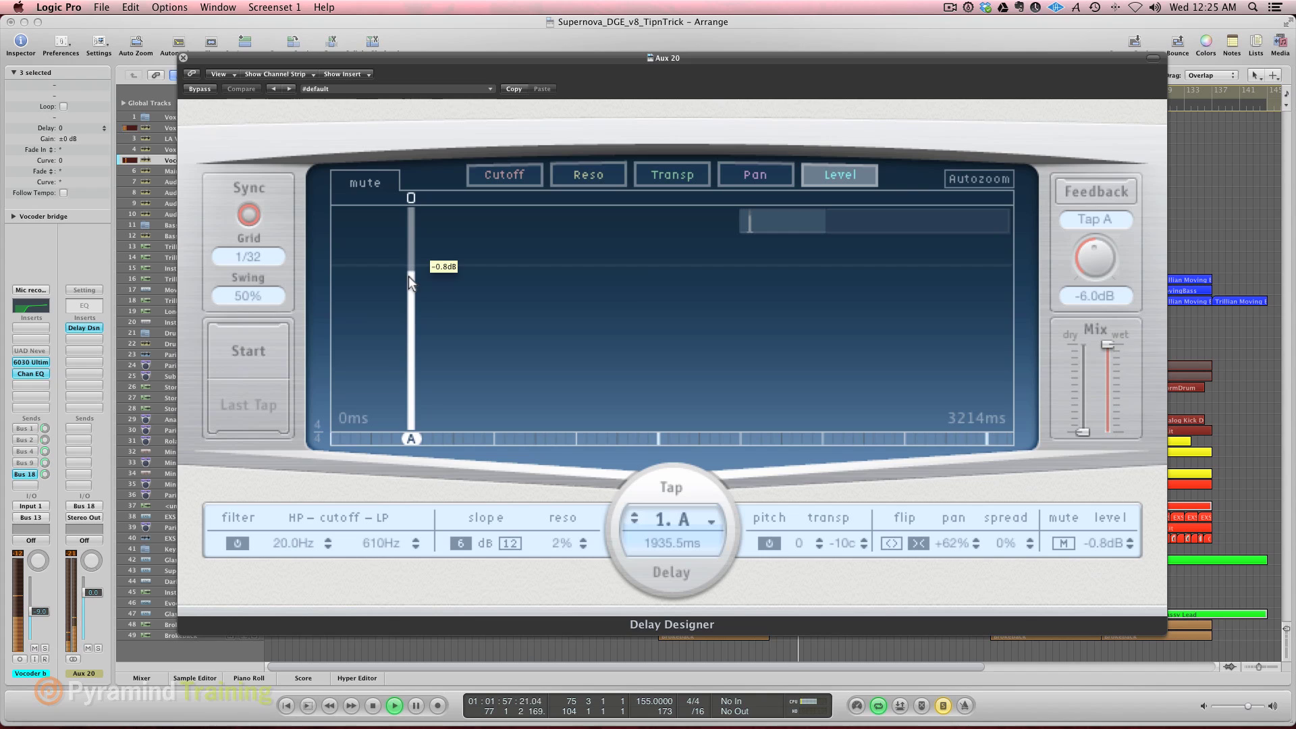
click(752, 176)
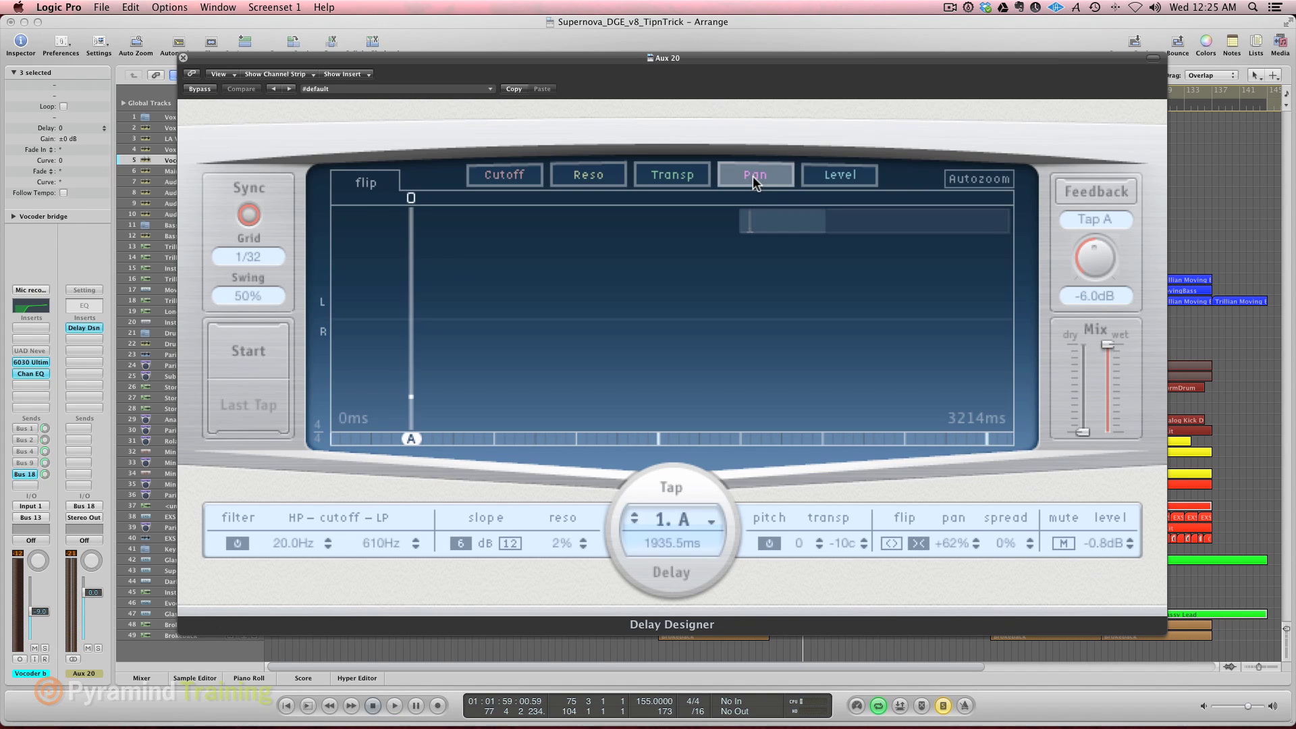
mouse_move(411, 392)
mouse_down()
mouse_move(422, 222)
mouse_move(415, 235)
mouse_up()
Step: Add taps B and C at 774.2 ms and 1161.3 ms with low-pass cutoffs of about 7400 Hz and 2450 Hz
click(512, 177)
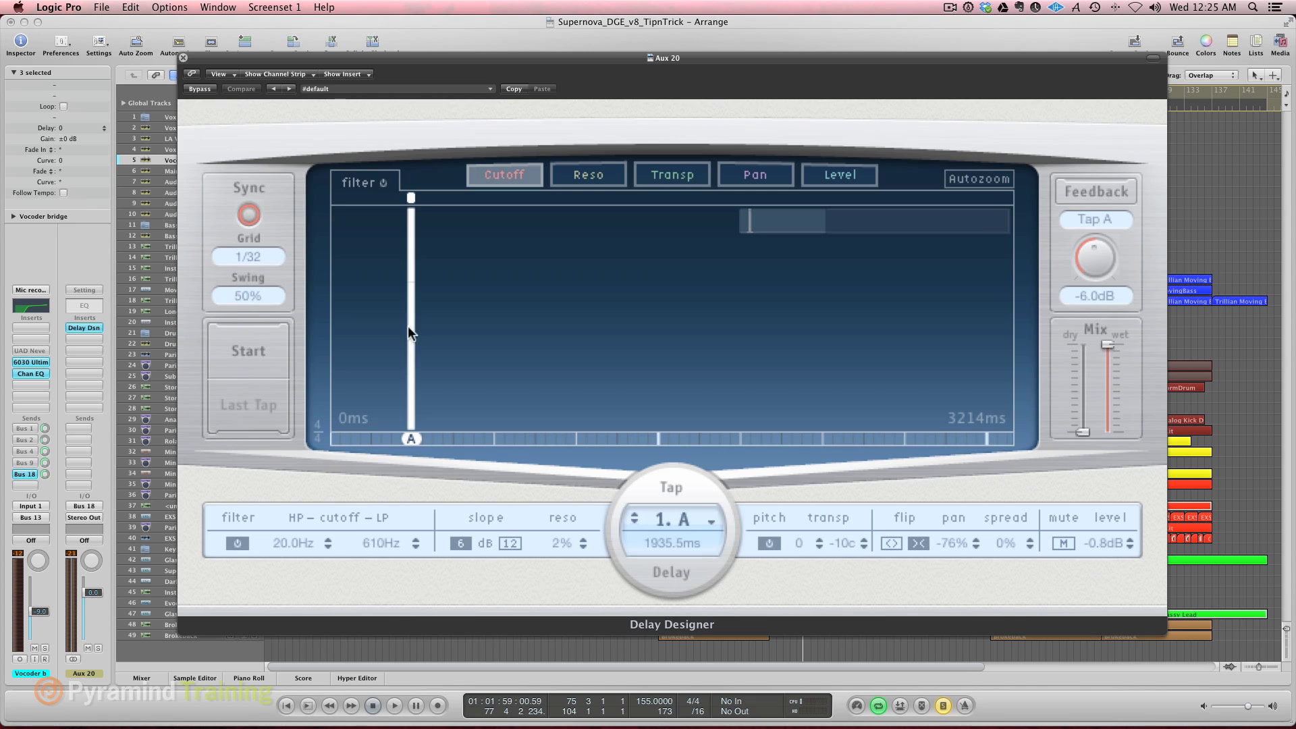
drag(411, 197, 411, 215)
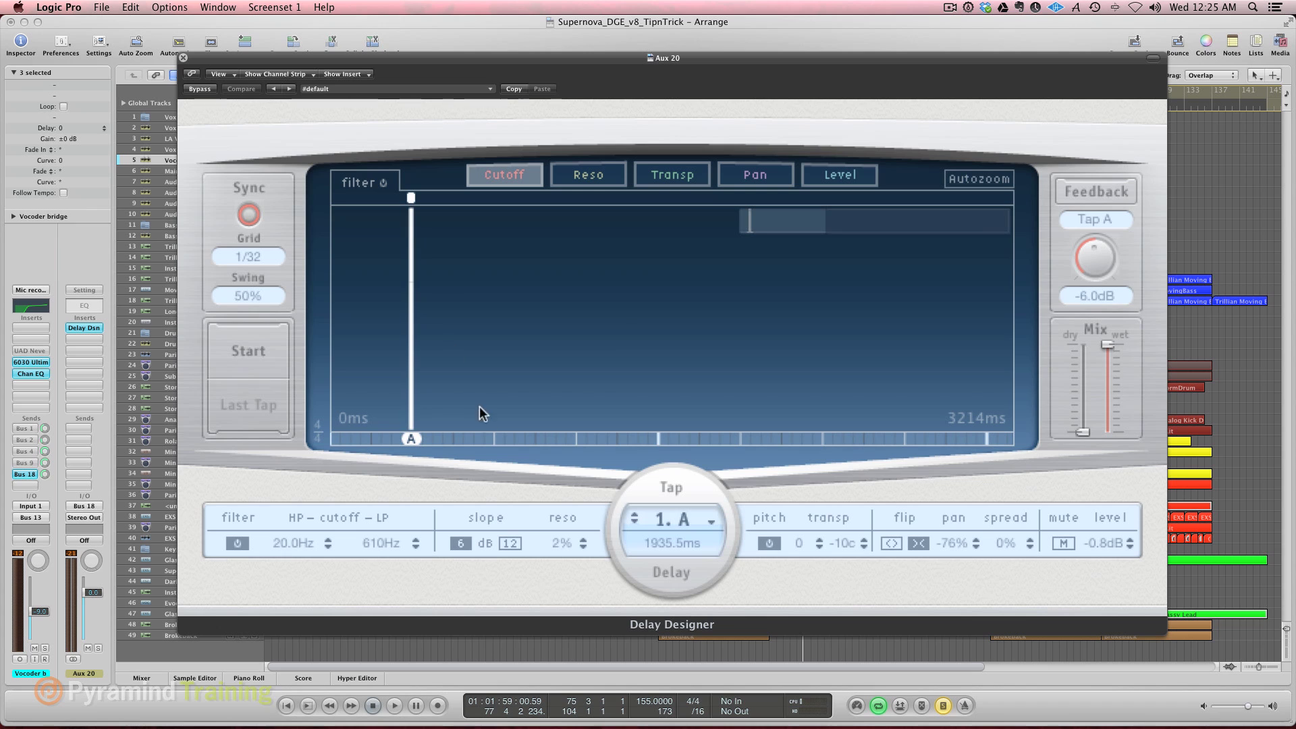
click(492, 439)
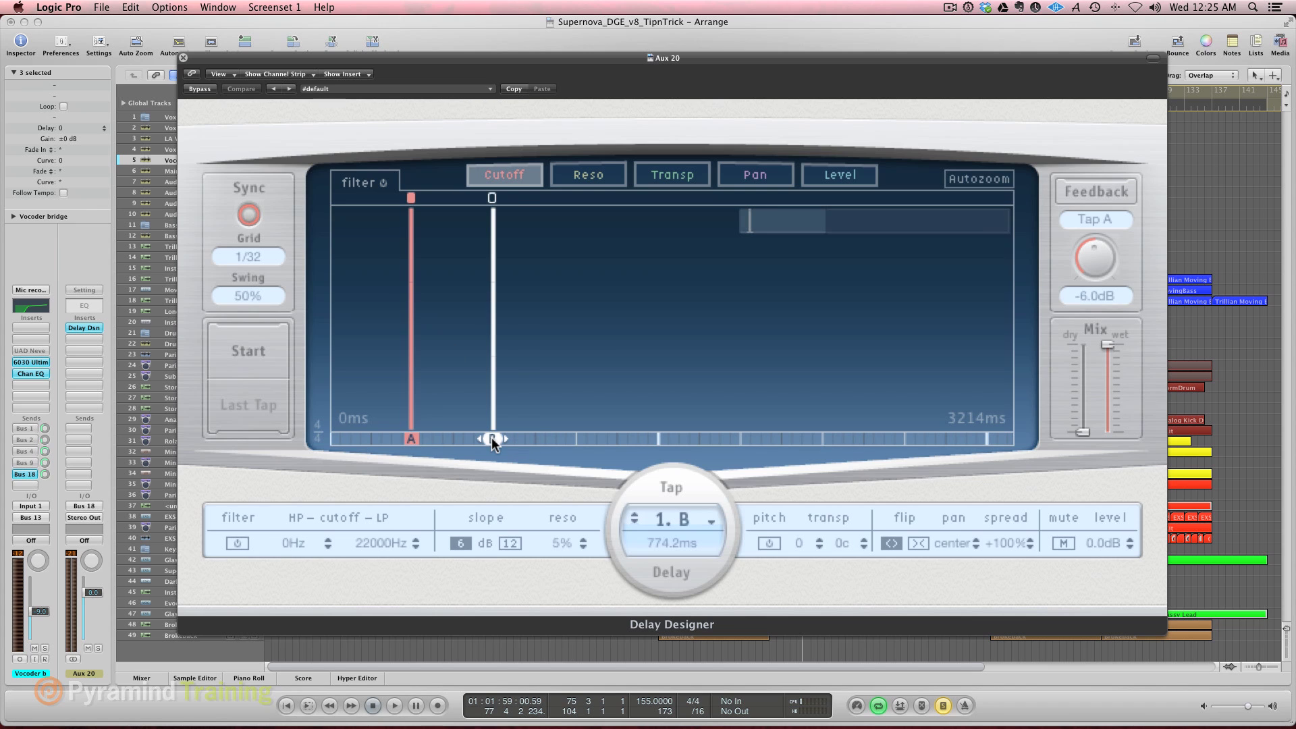
drag(492, 212, 492, 253)
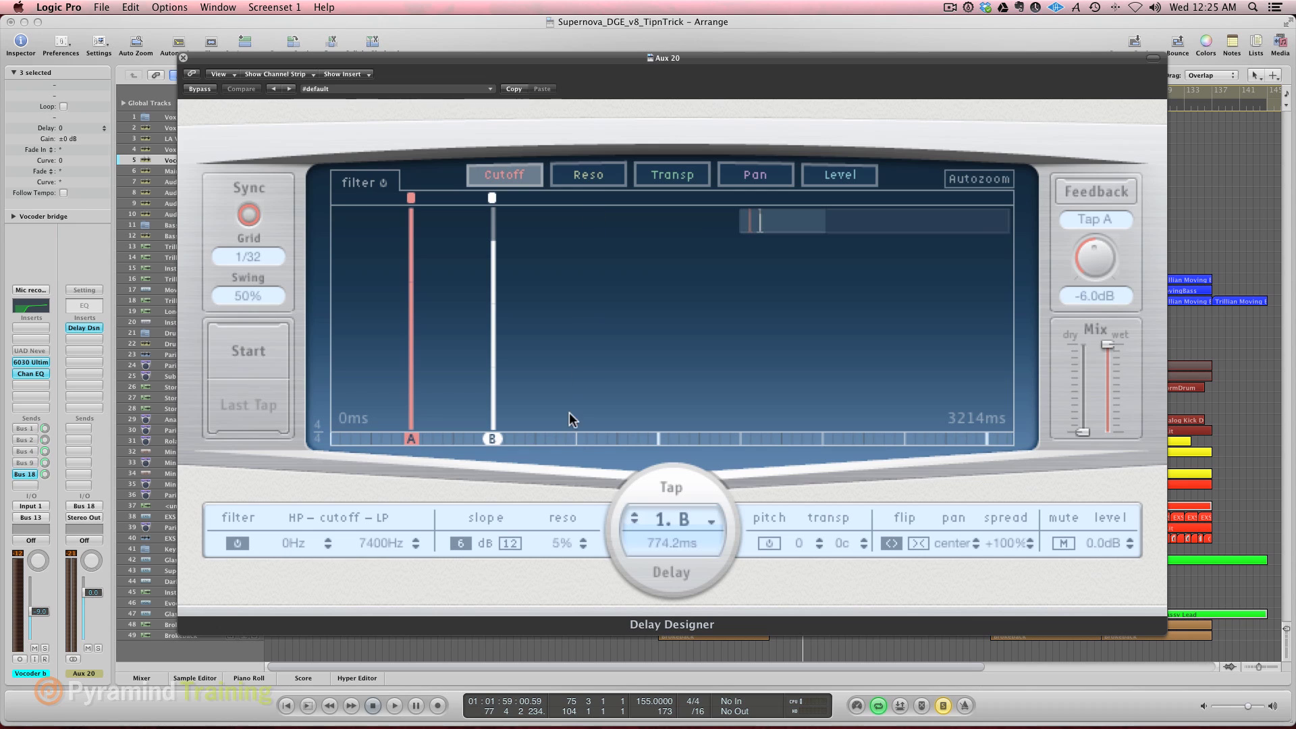
click(575, 439)
drag(573, 224, 571, 294)
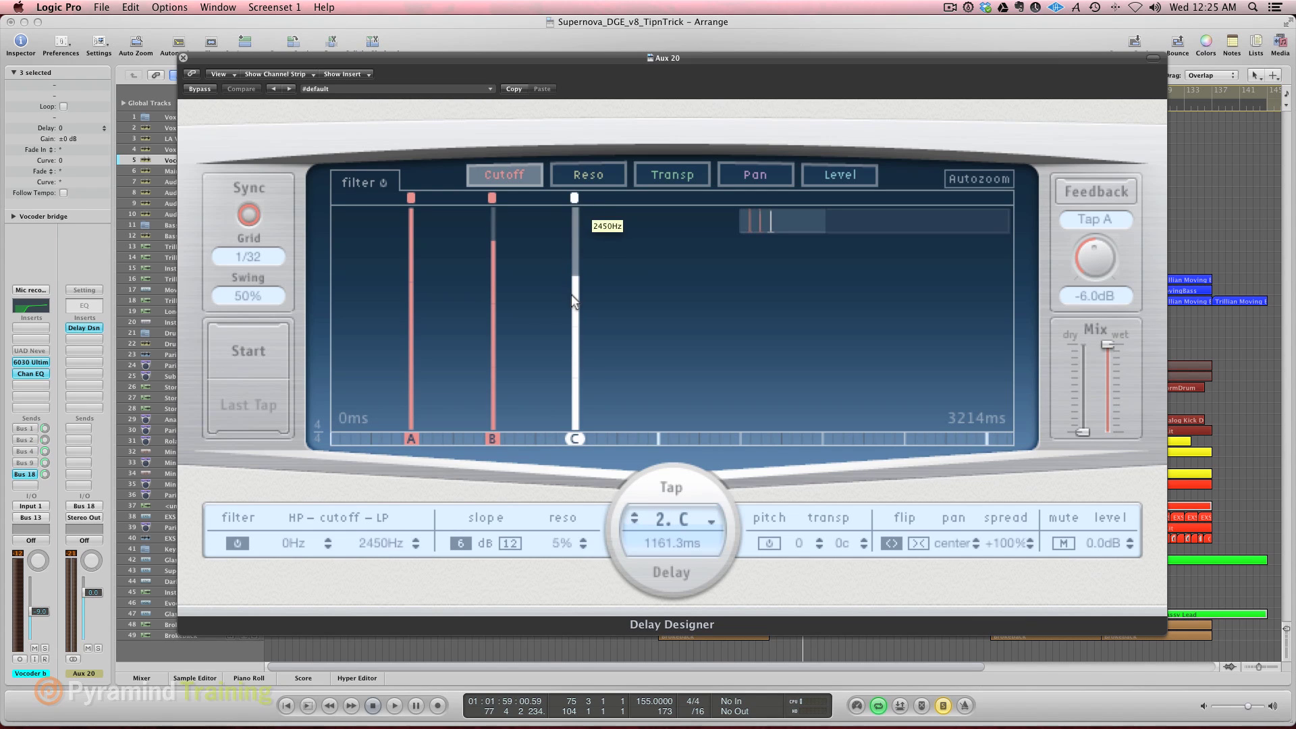
Step: Add taps D and E at 1548.4 ms and 1935.5 ms with low-pass cutoffs of about 830 Hz and 340 Hz
click(657, 440)
drag(654, 250, 652, 354)
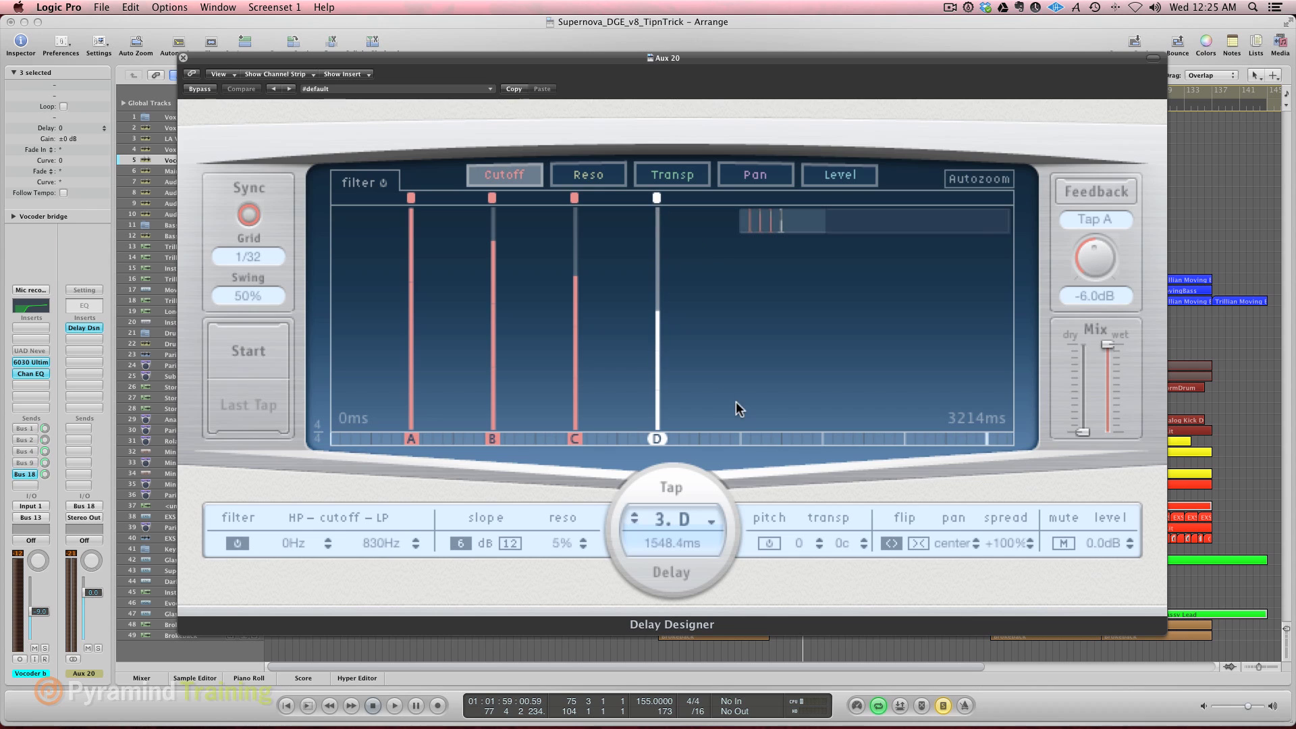
click(739, 437)
drag(737, 257, 731, 401)
Step: Pan tap B to about +64% with +27% spread and tap C to -50% with +47% spread, and set tap A's spread to -27%
click(492, 439)
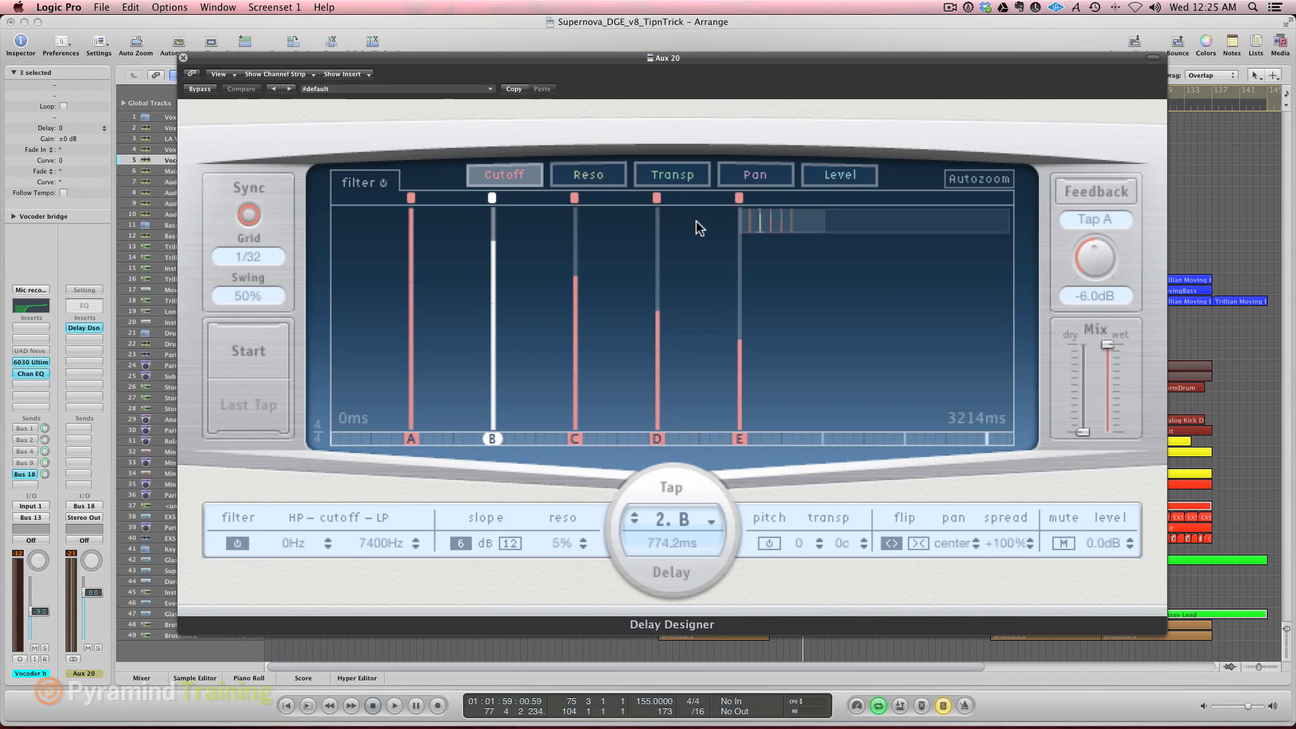
click(756, 175)
drag(492, 331, 496, 391)
drag(572, 334, 581, 302)
click(495, 286)
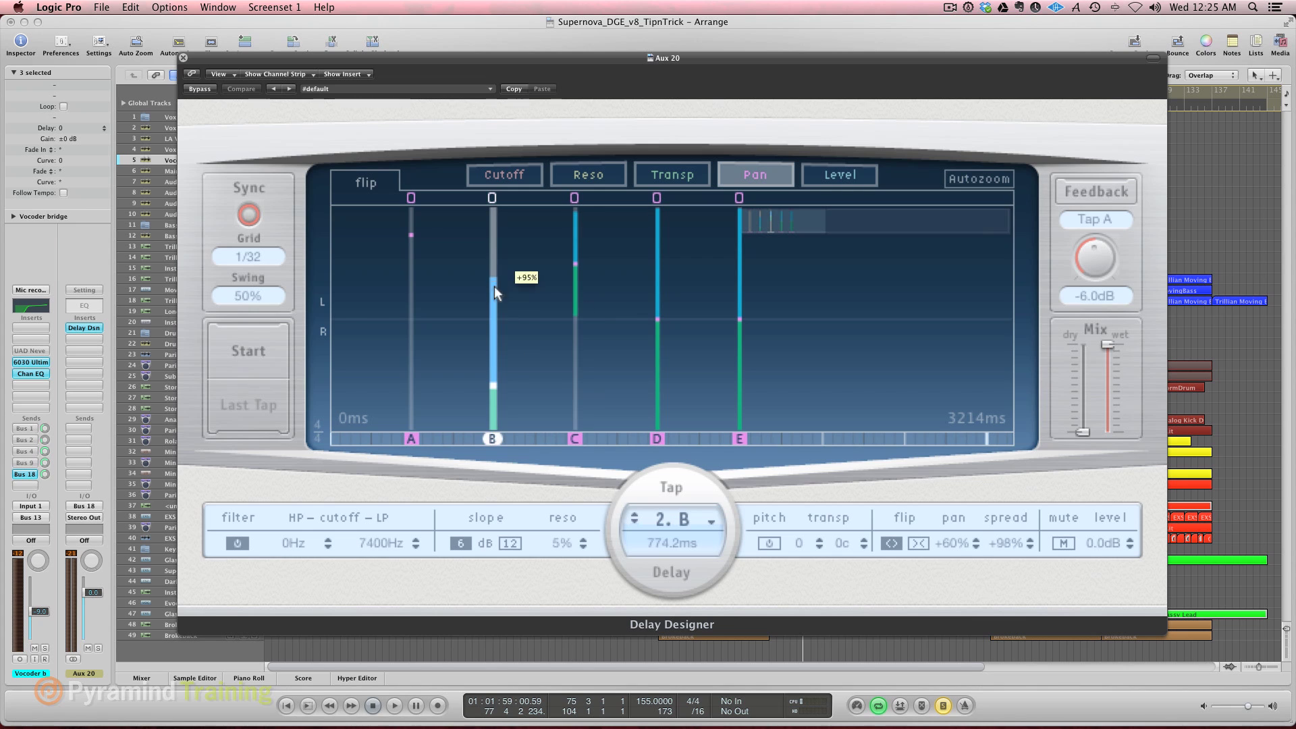
mouse_move(494, 330)
mouse_down()
mouse_move(492, 386)
mouse_move(492, 367)
mouse_up()
drag(493, 414, 490, 378)
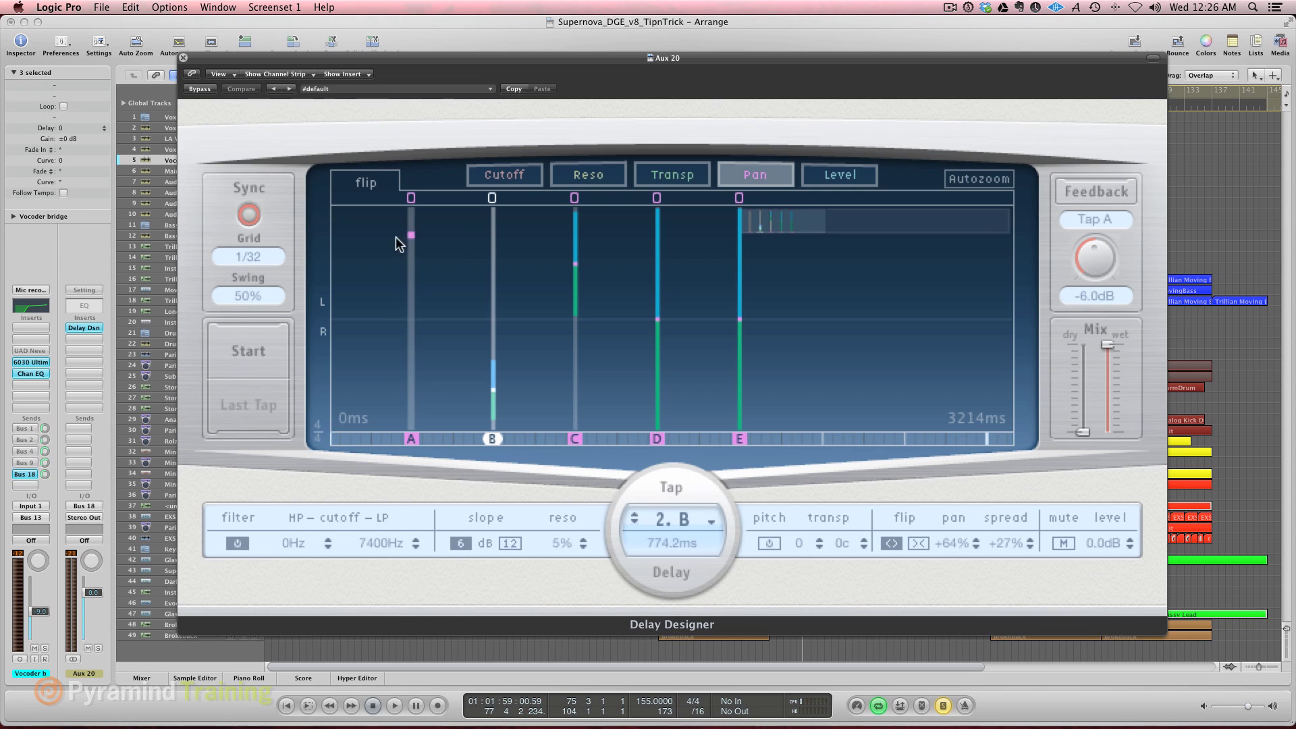
mouse_move(414, 237)
mouse_down()
mouse_move(409, 286)
mouse_move(409, 261)
mouse_move(409, 274)
mouse_up()
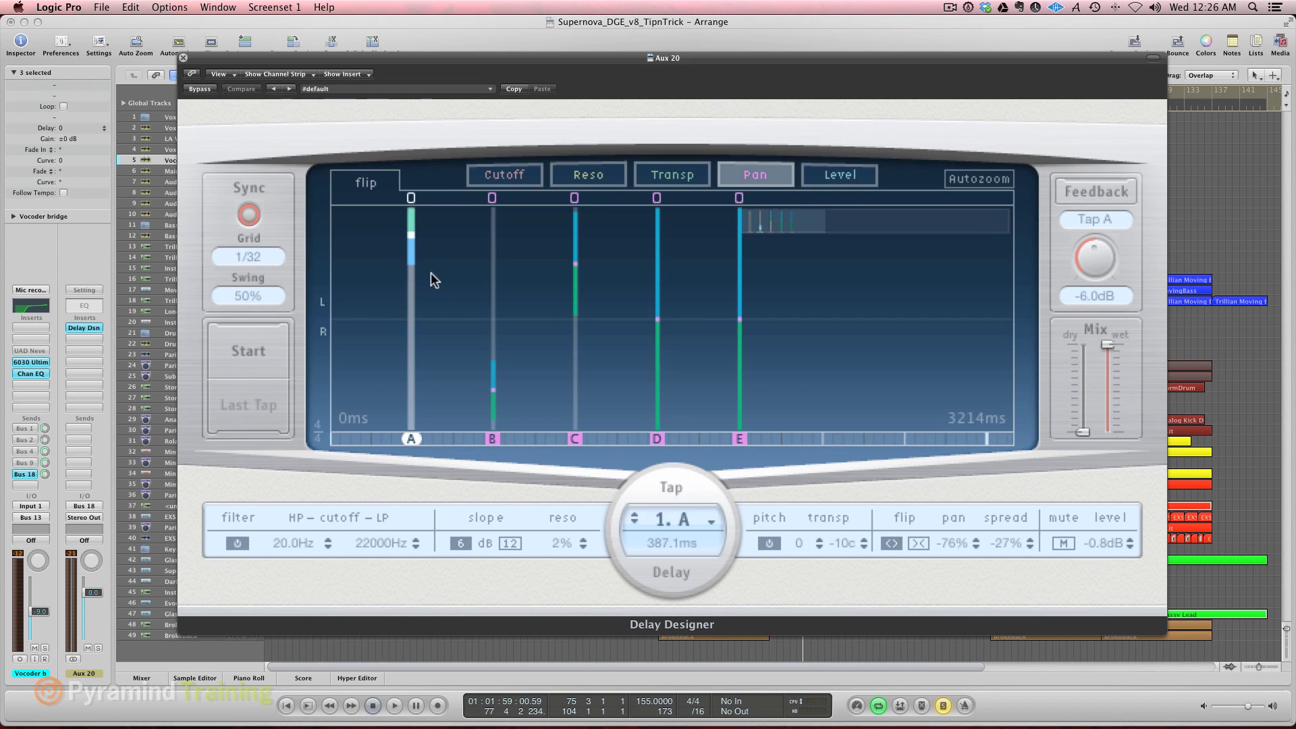
Step: Pan tap D to about +30% with +43% spread and tap E to -41% with +44% spread, and audition the delay
drag(656, 222, 658, 351)
drag(737, 322, 736, 273)
drag(736, 382, 735, 323)
key(space)
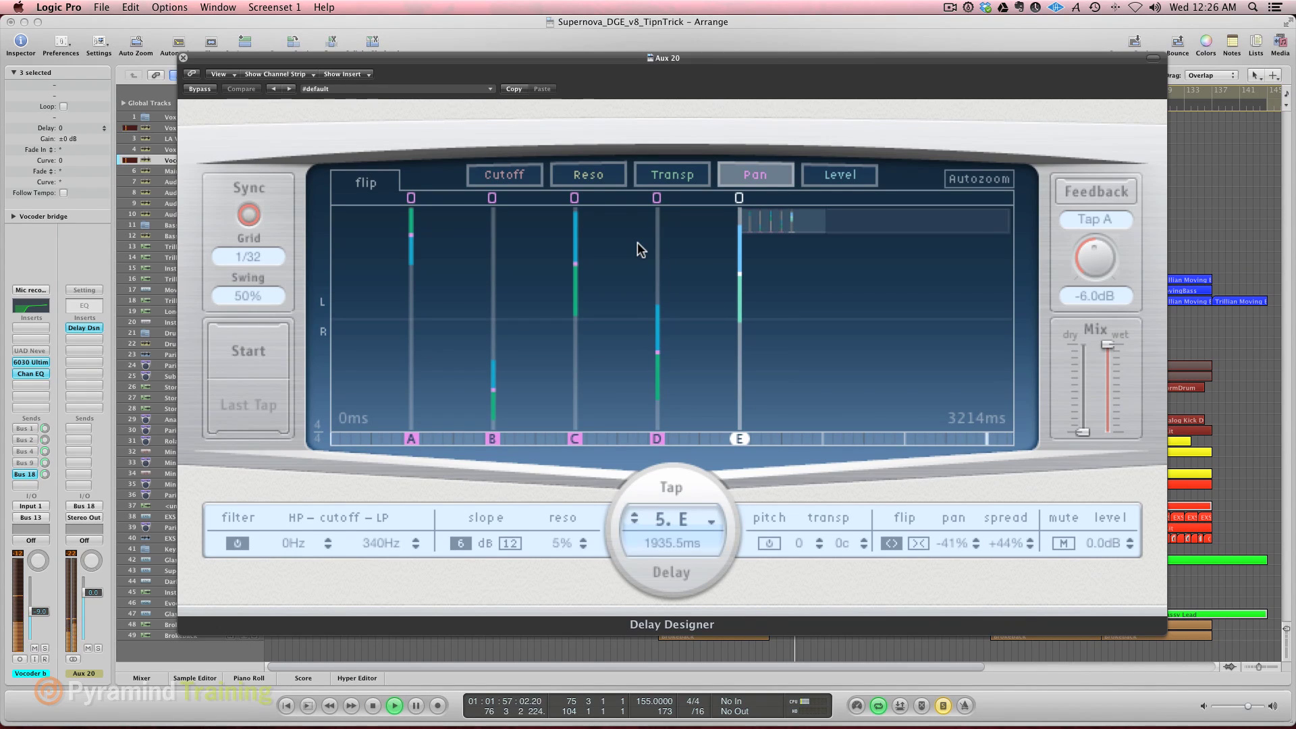
key(space)
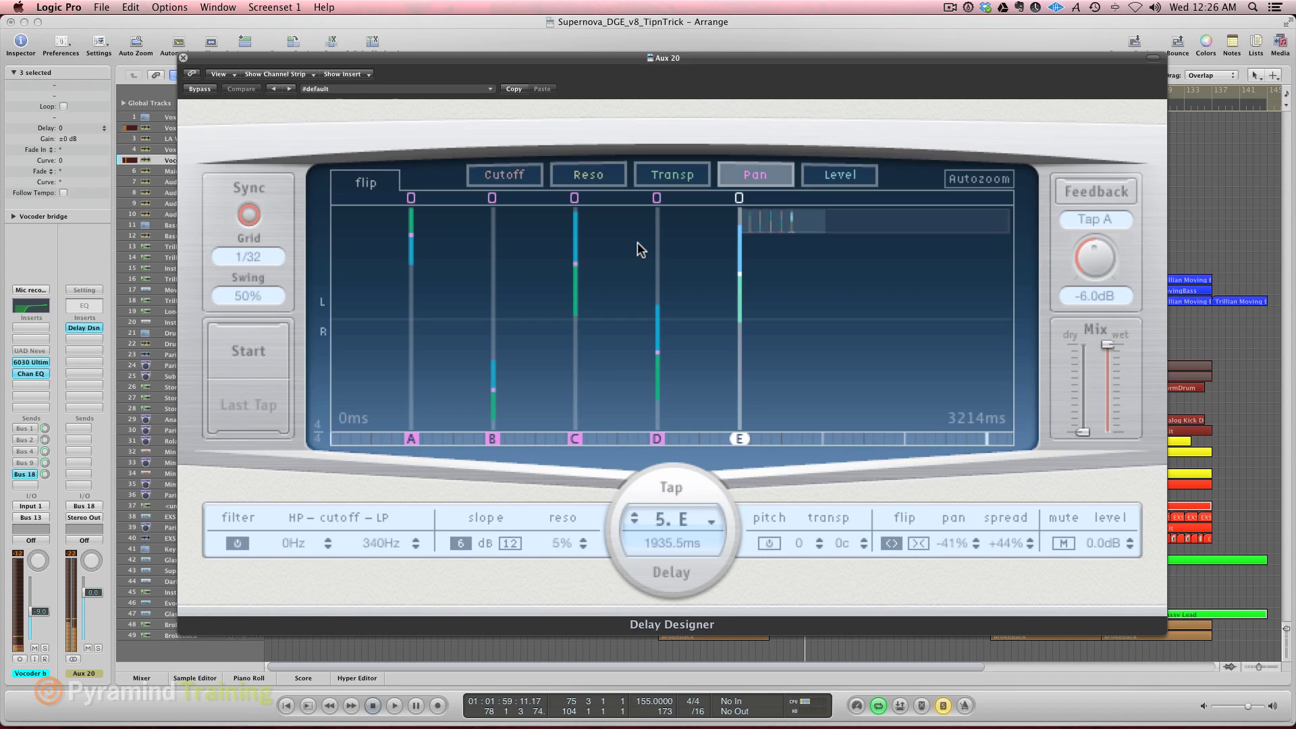
Step: Lower the low-pass cutoffs of taps B, C, D and E to about 1620, 500, 205 and 78 Hz, and start playback
click(517, 174)
drag(493, 260, 493, 302)
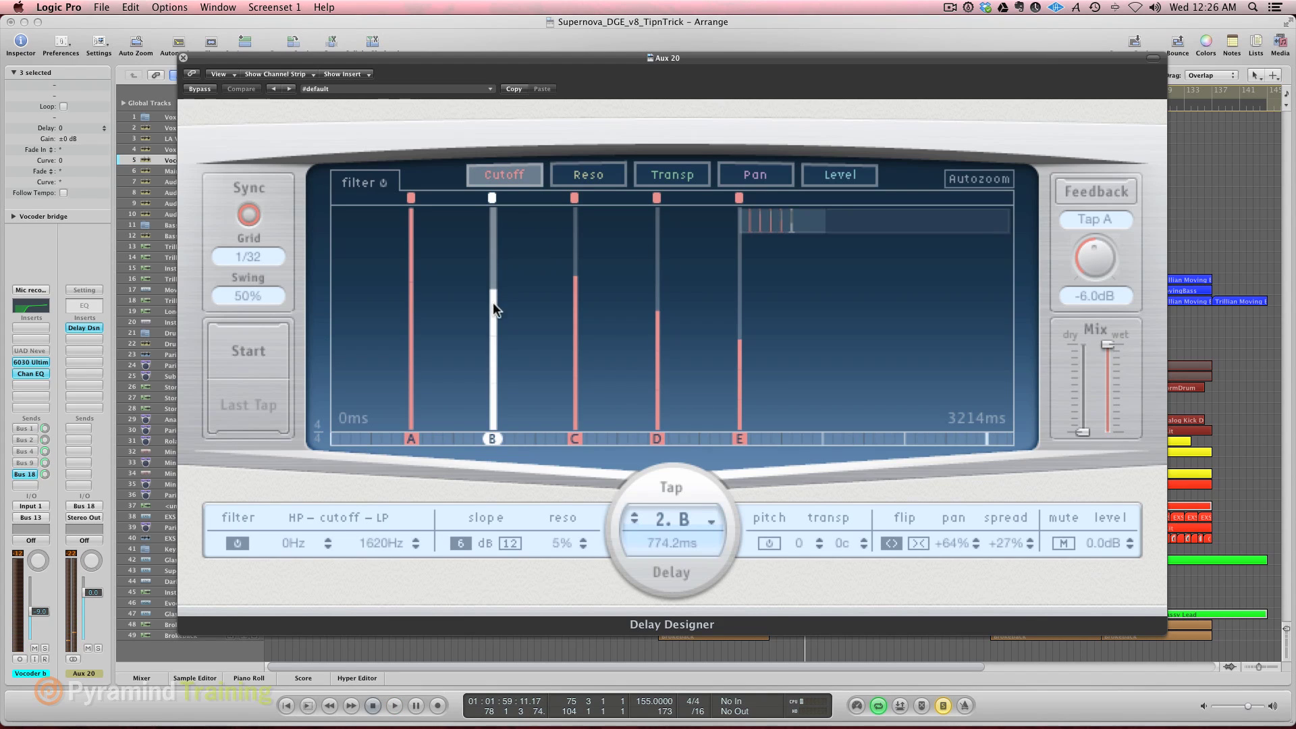
drag(573, 301, 576, 354)
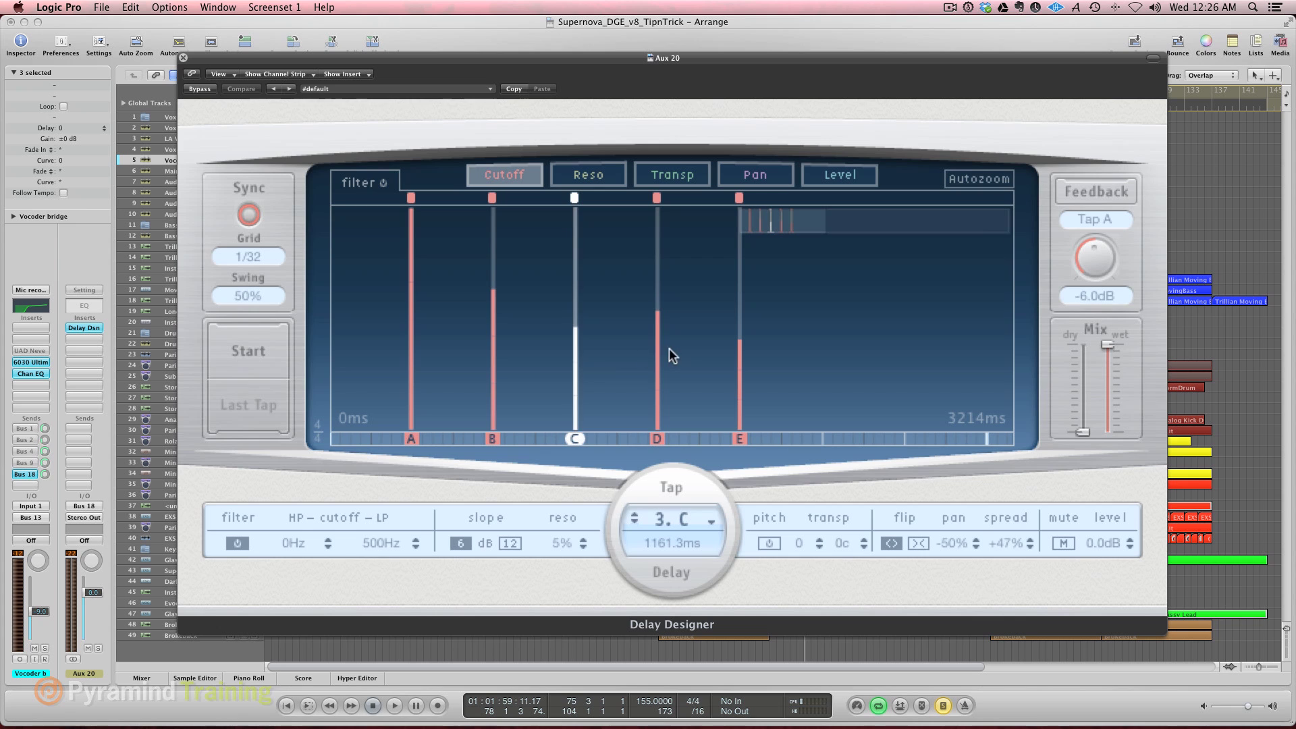
drag(654, 331, 655, 376)
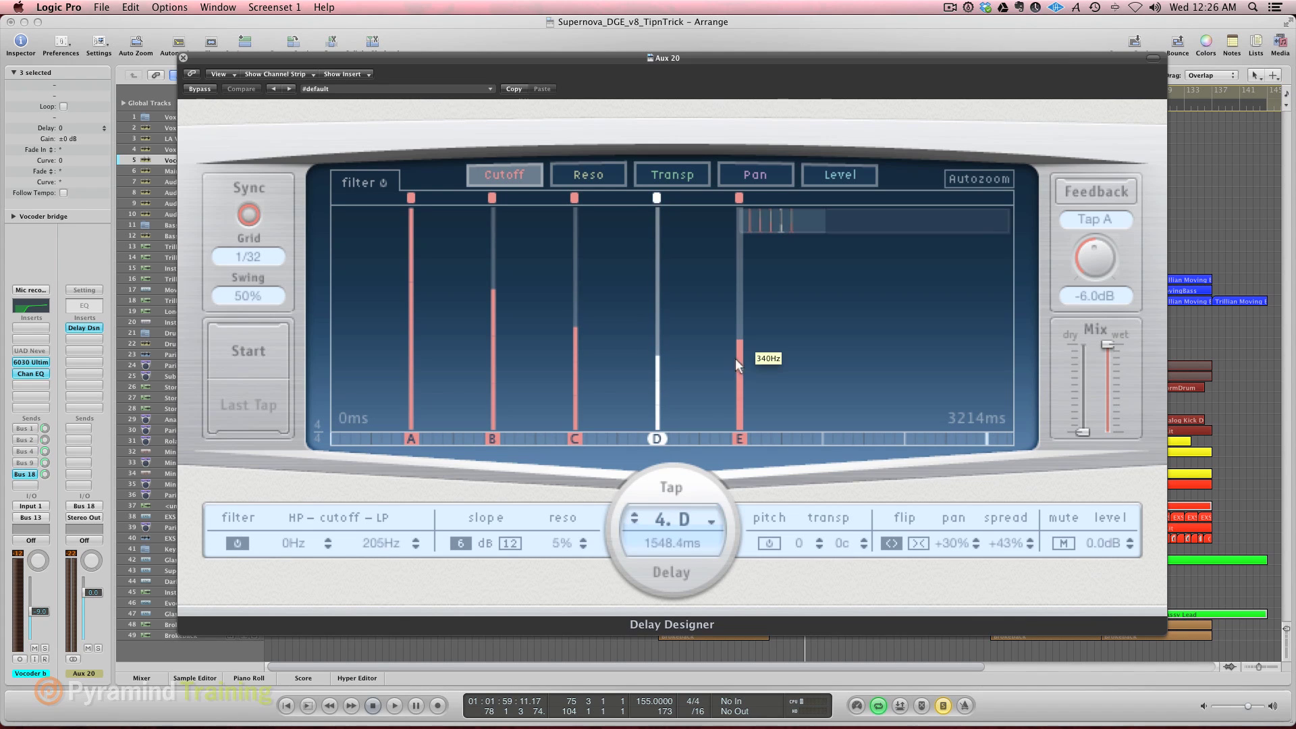
drag(735, 358, 735, 406)
key(space)
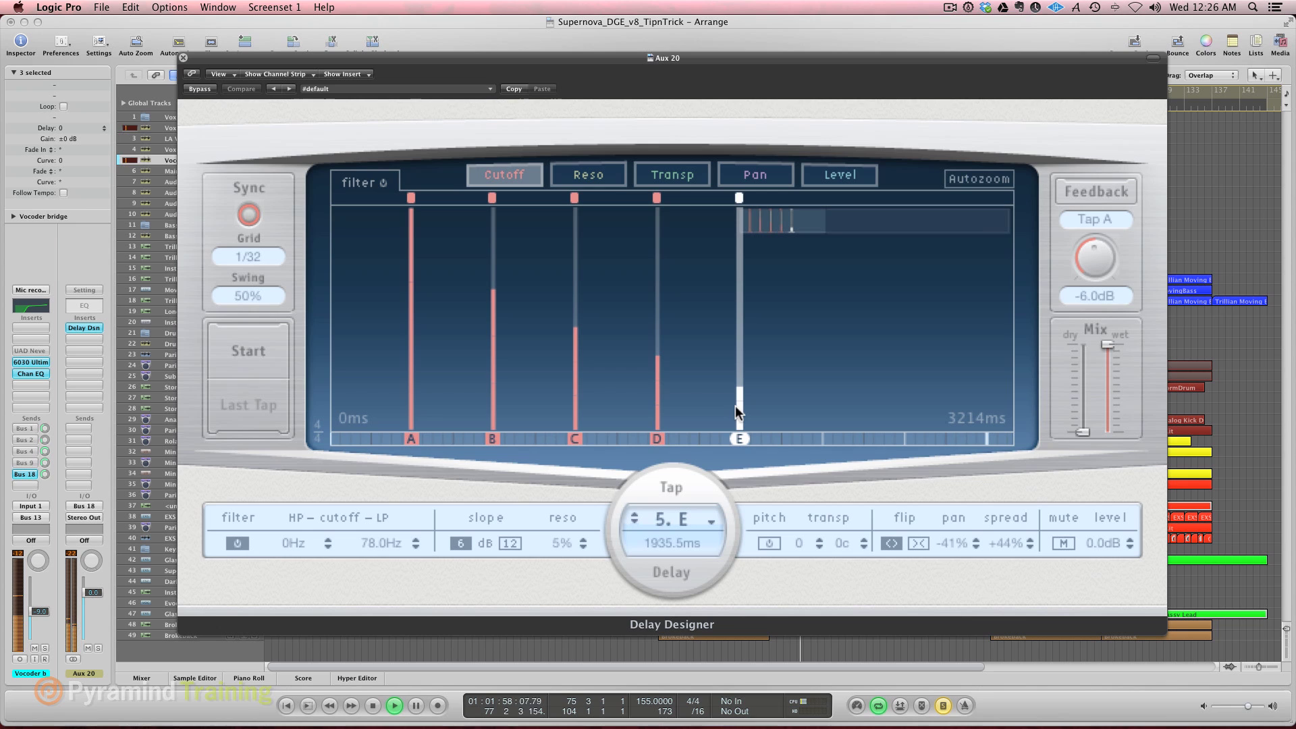
Step: Stop playback, set the filter resonance of taps A to E in descending amounts with tap E at about 11%, and restart playback
key(space)
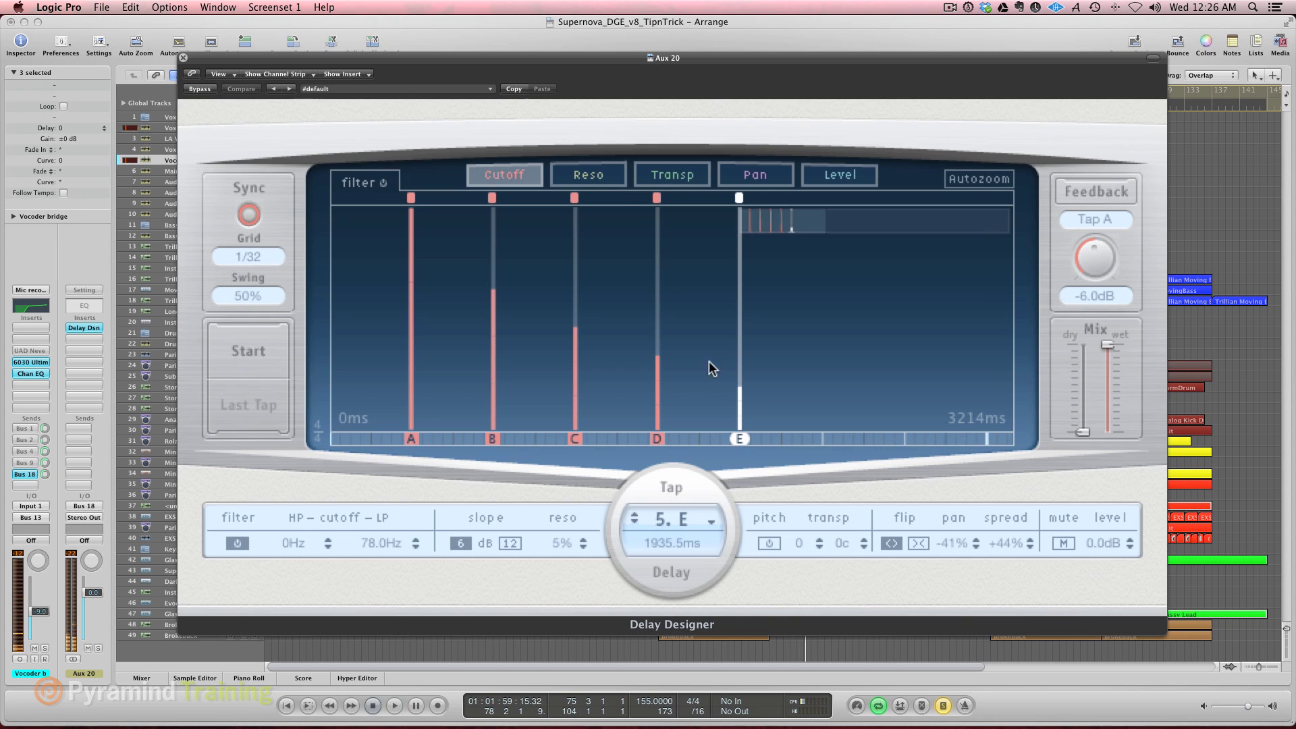
click(602, 175)
drag(411, 399, 411, 302)
drag(492, 380, 491, 305)
drag(413, 336, 413, 311)
drag(575, 394, 574, 365)
mouse_move(659, 399)
mouse_down()
mouse_move(658, 362)
mouse_move(658, 384)
mouse_up()
drag(740, 401, 740, 385)
key(space)
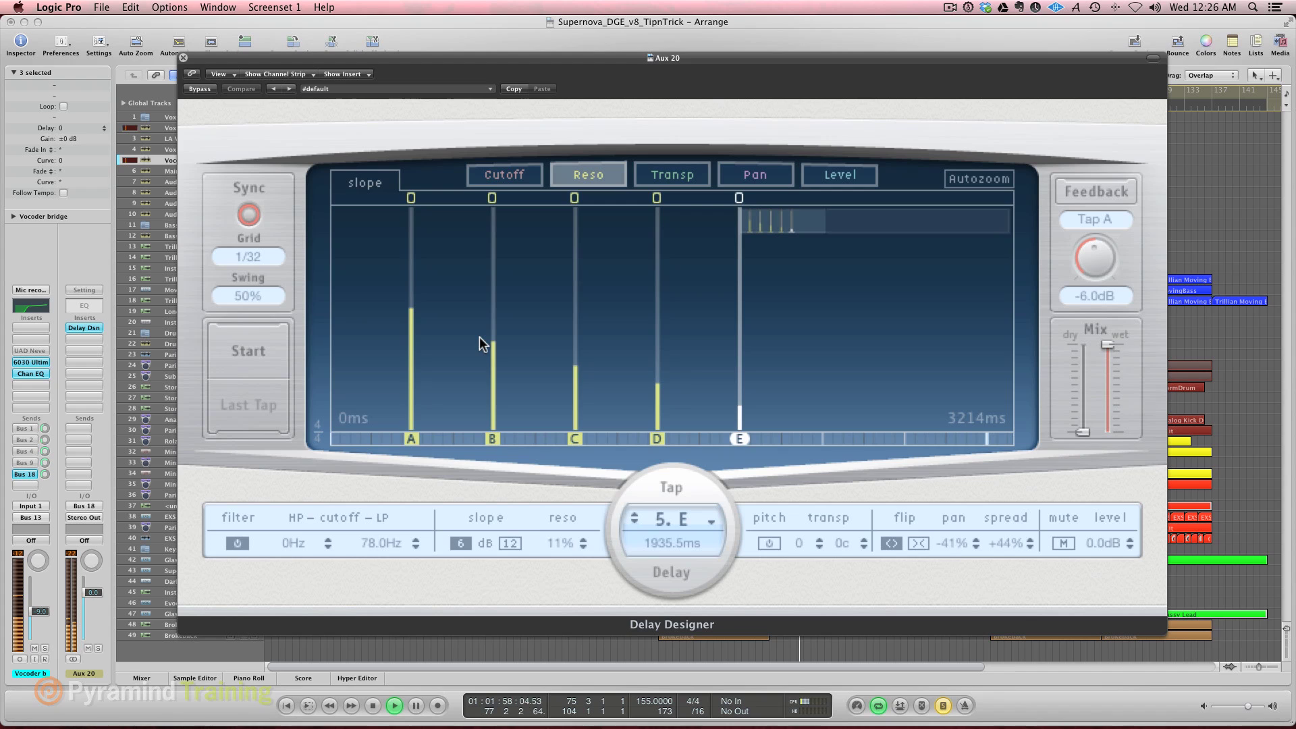
Step: Raise the filter resonance of taps A, B, C, D and E to about 98%, 85%, 55%, 45% and 32% during playback
drag(413, 308, 412, 213)
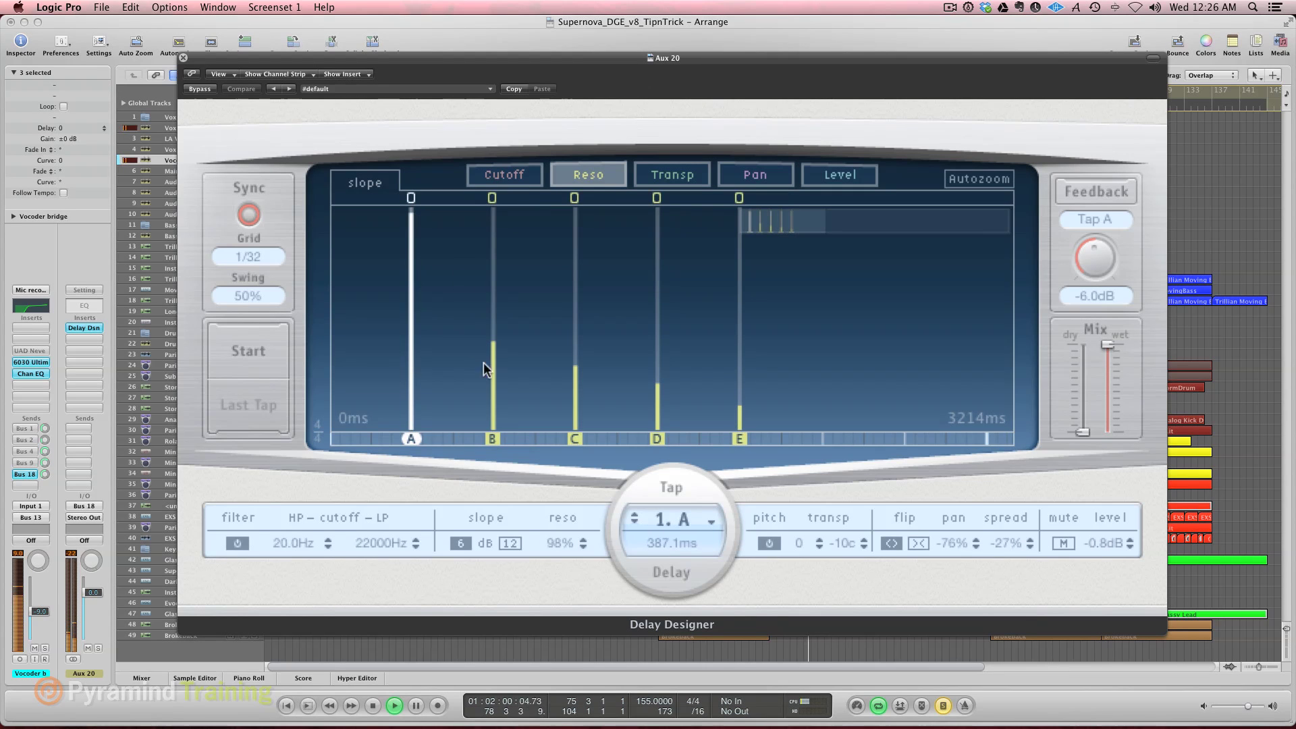
drag(493, 343, 488, 244)
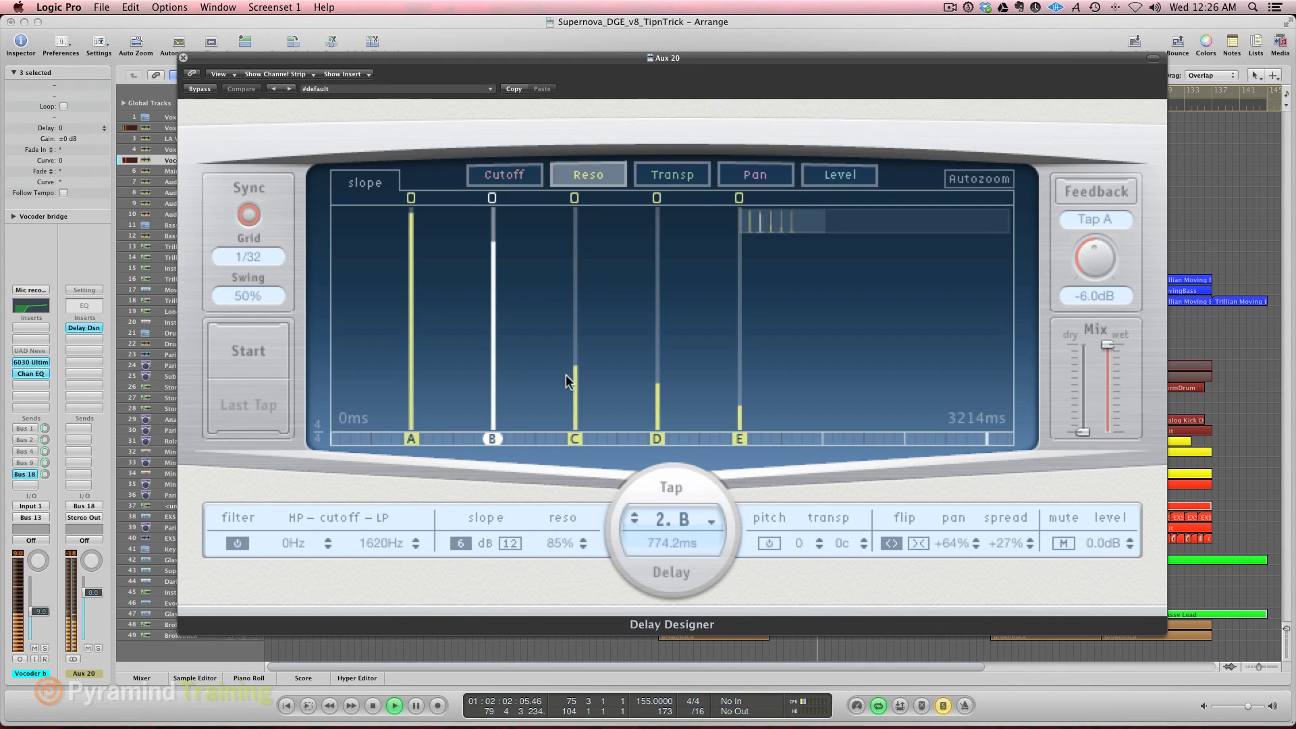
drag(577, 367, 576, 310)
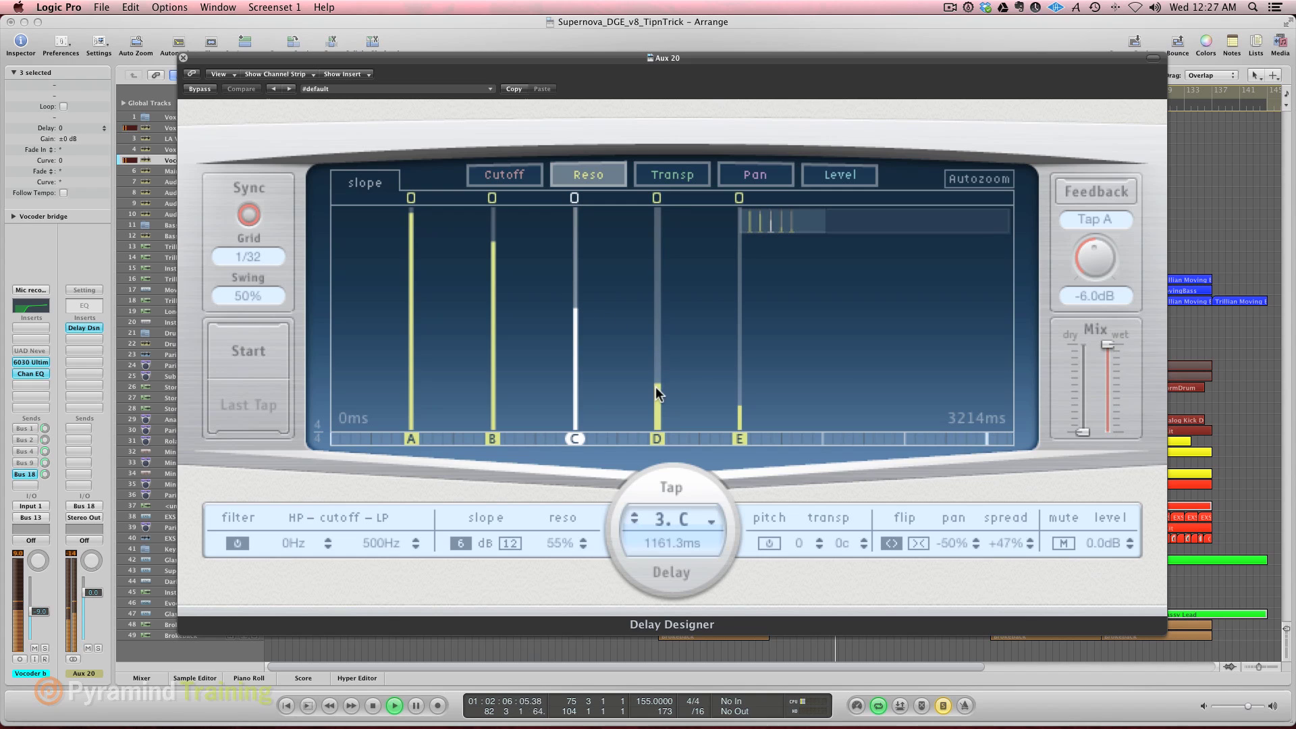
drag(654, 387, 657, 339)
drag(738, 406, 735, 359)
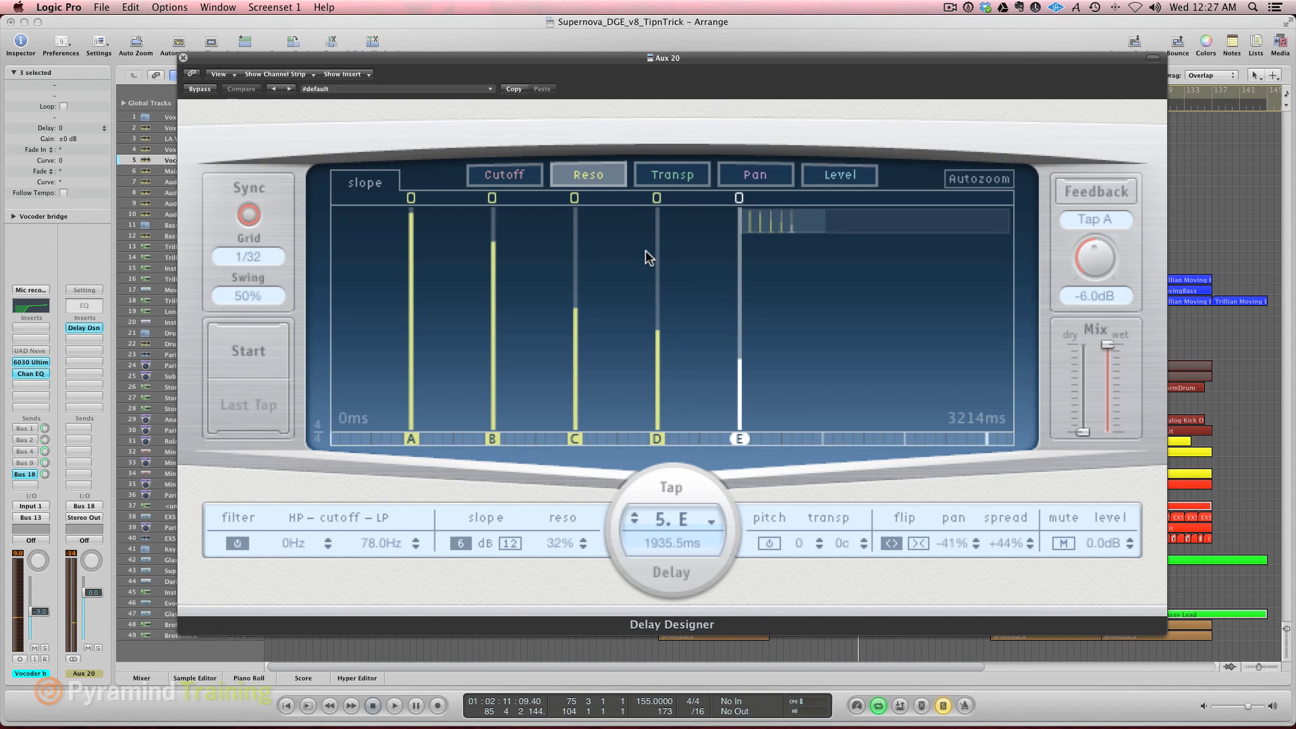
Step: Transpose taps A, B, C and D up by 4, 6, 8 and 11 semitones, and audition the delay
click(665, 176)
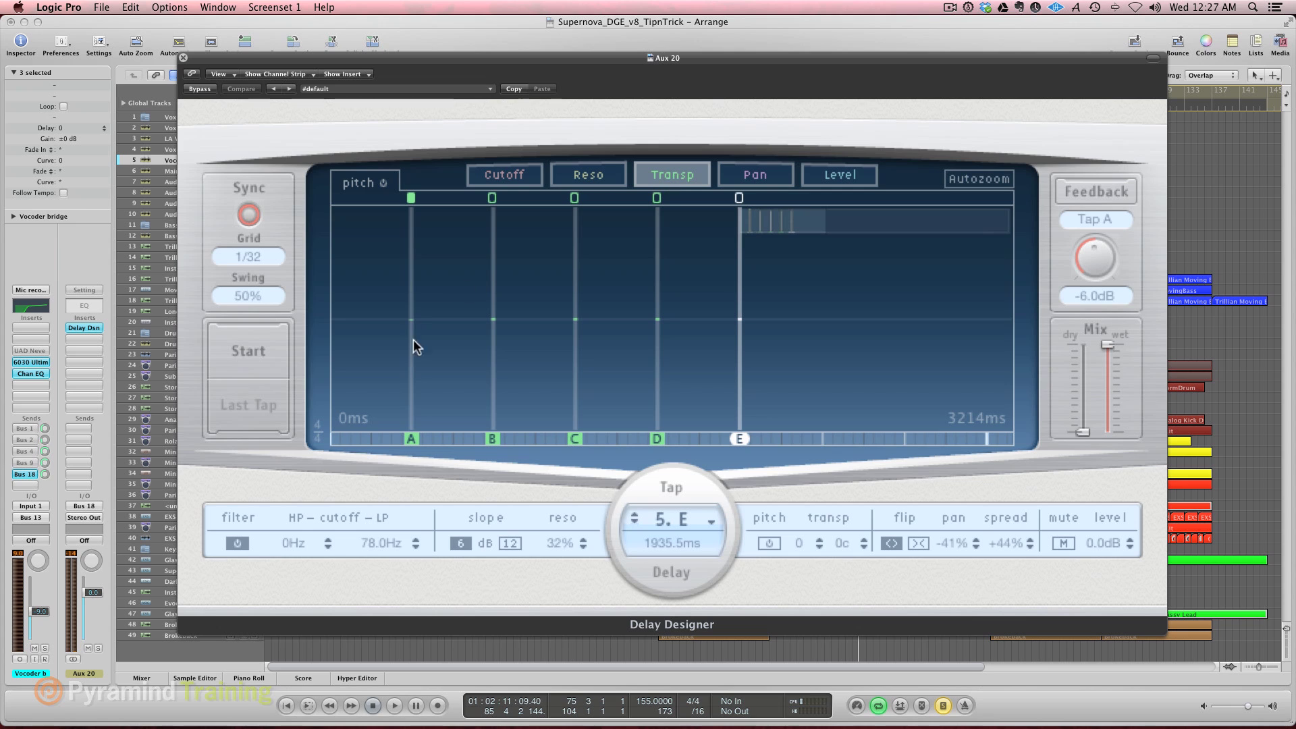
drag(410, 317, 413, 277)
drag(492, 295, 492, 241)
click(574, 238)
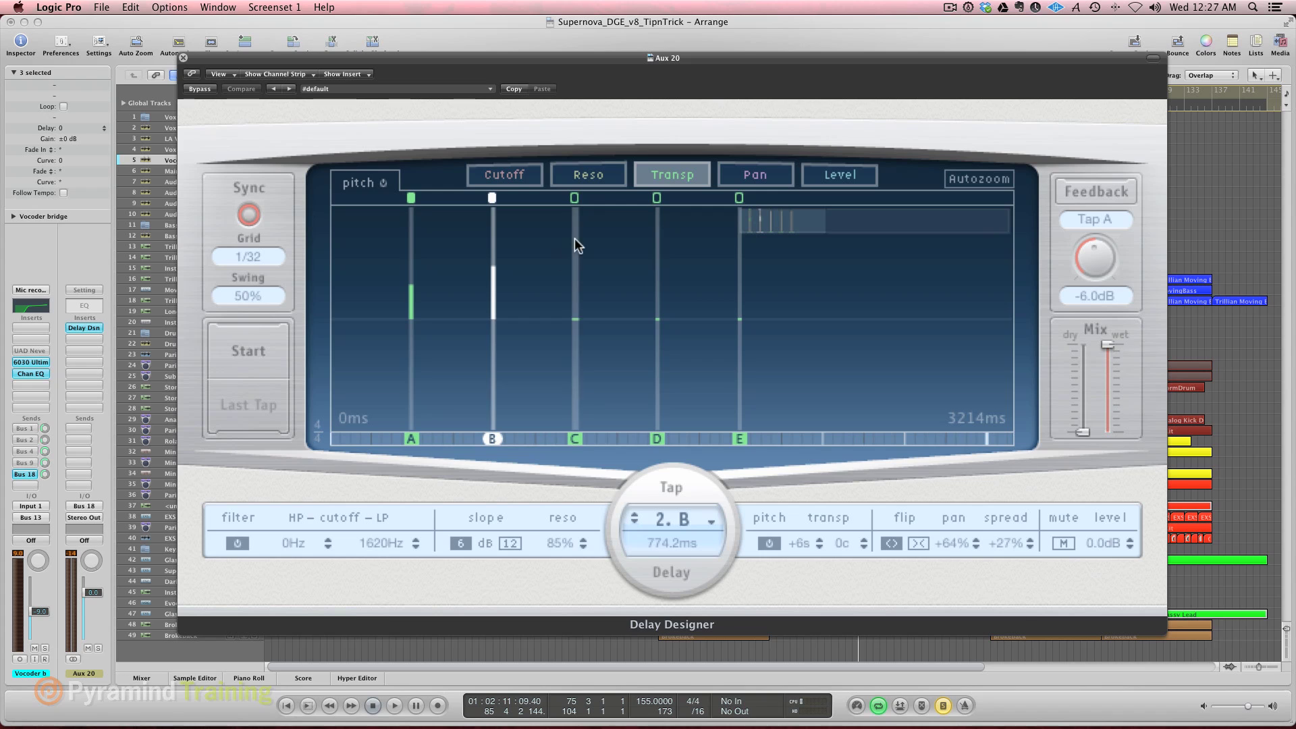
drag(574, 237, 569, 170)
drag(658, 281, 659, 181)
key(space)
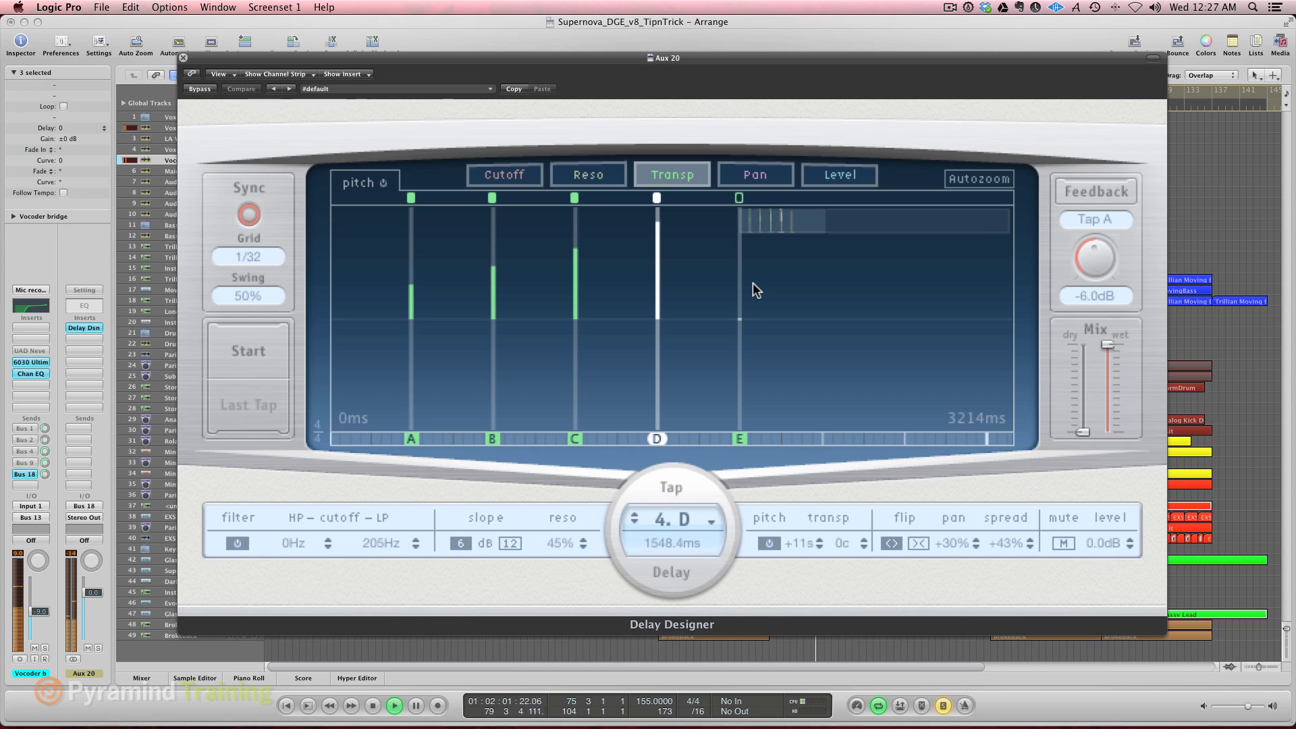
key(space)
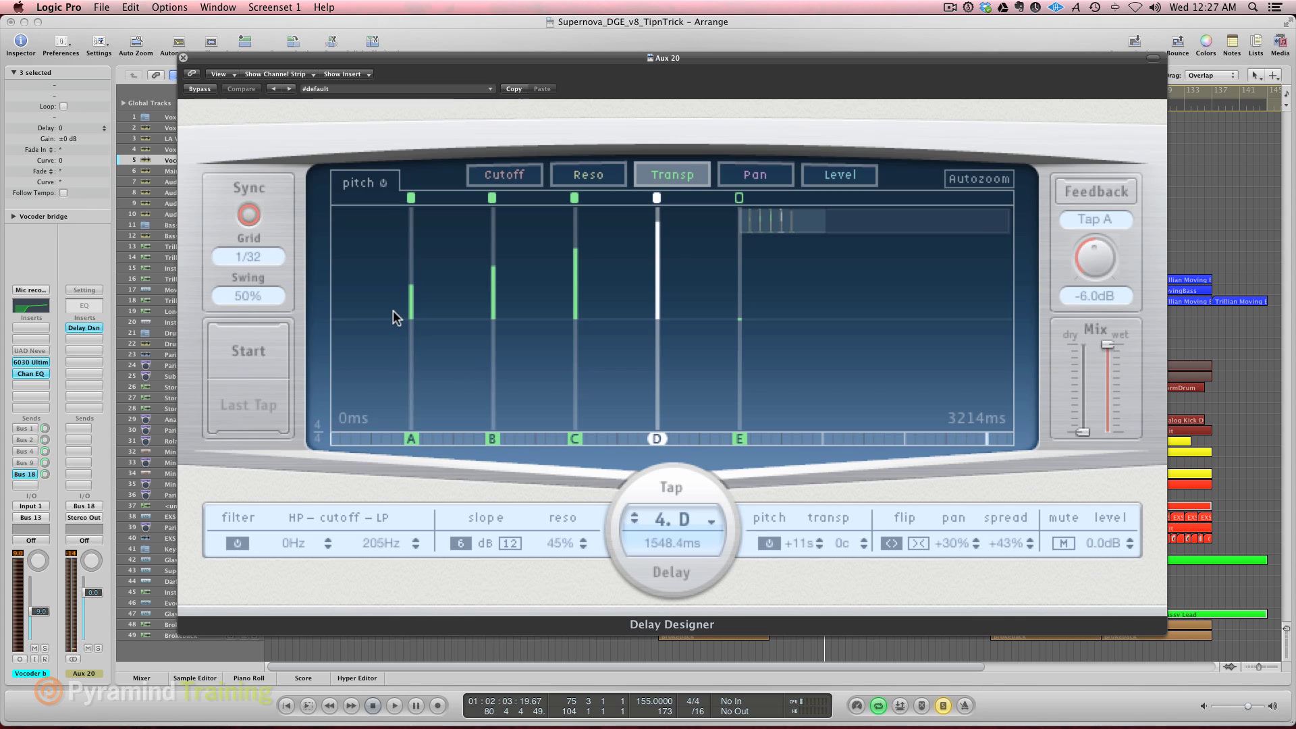
Step: Try switching off pitch shifting for taps A and B, and switch it back on
click(411, 301)
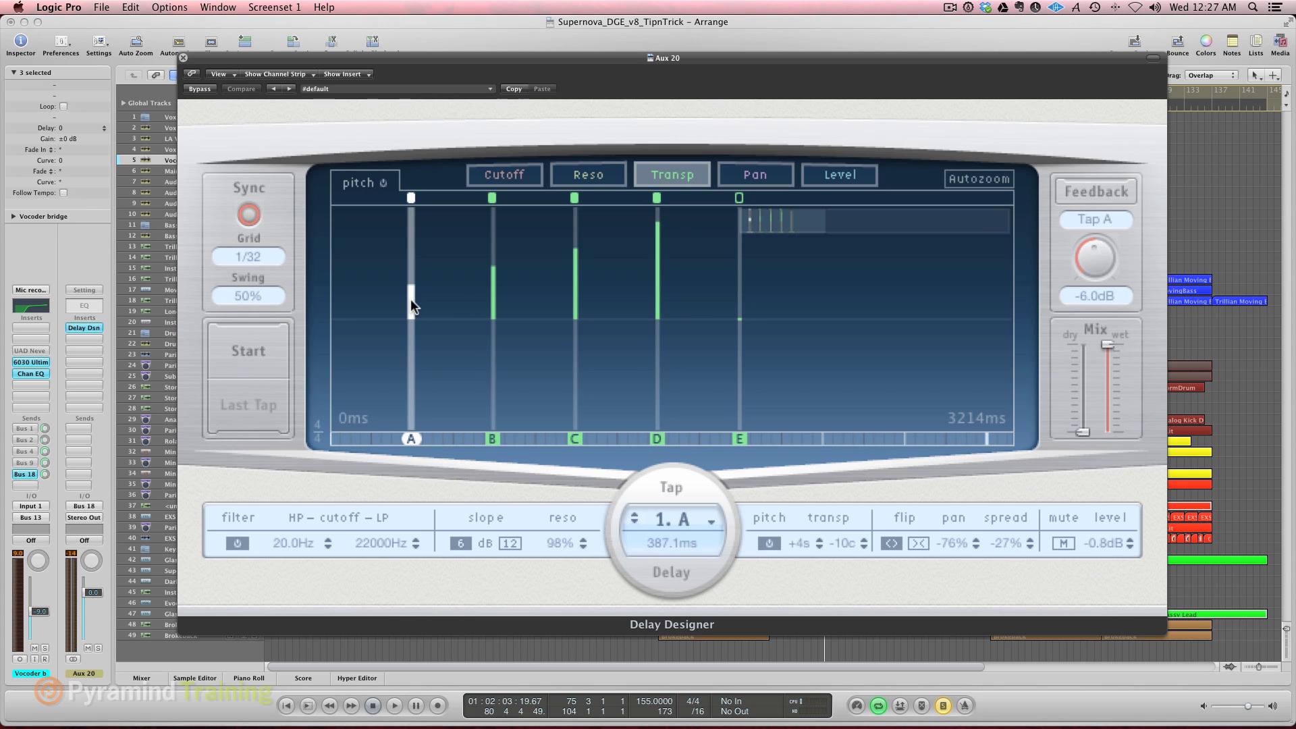
click(766, 543)
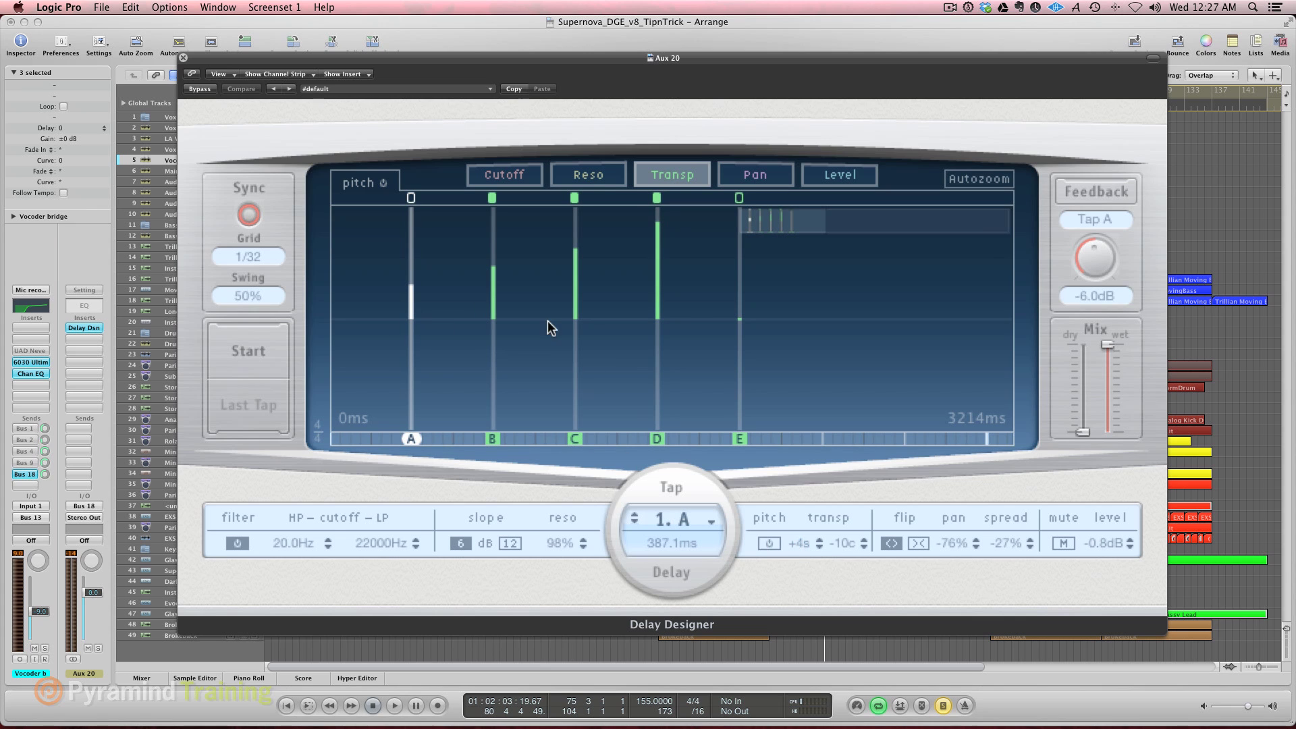
click(492, 298)
click(766, 543)
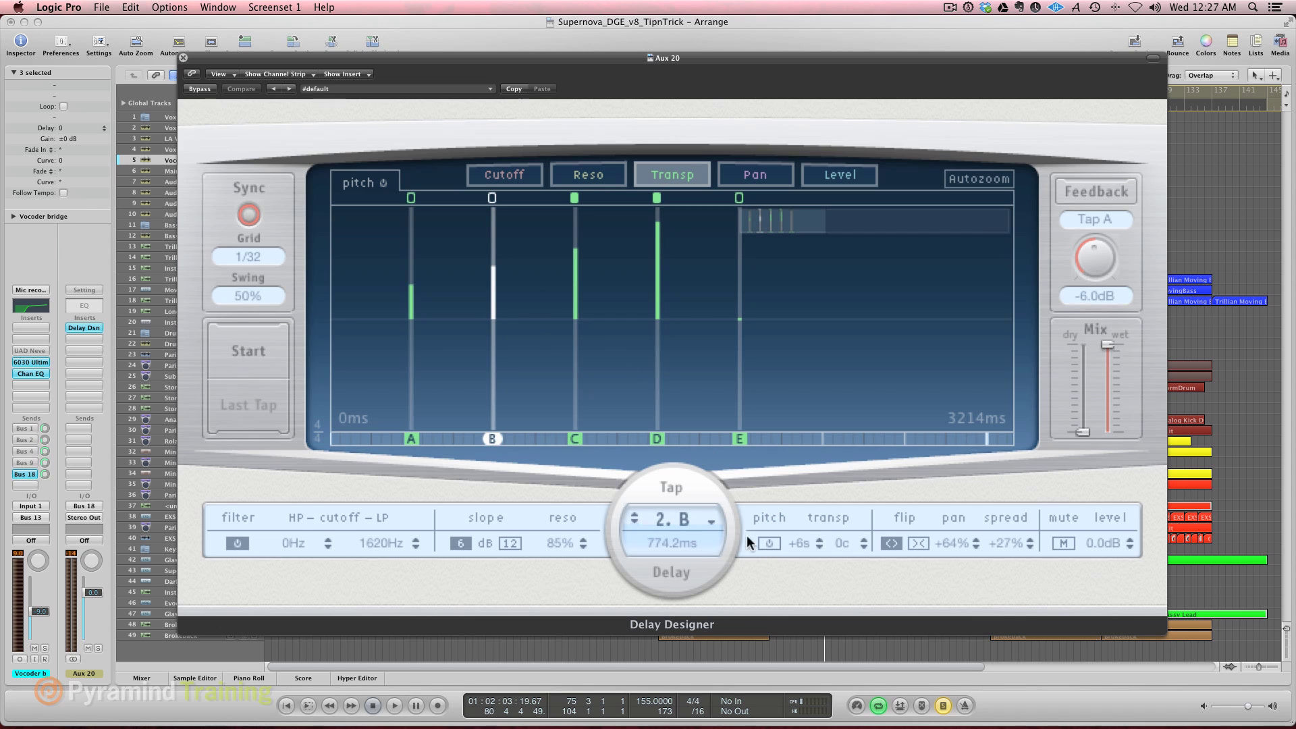
click(412, 317)
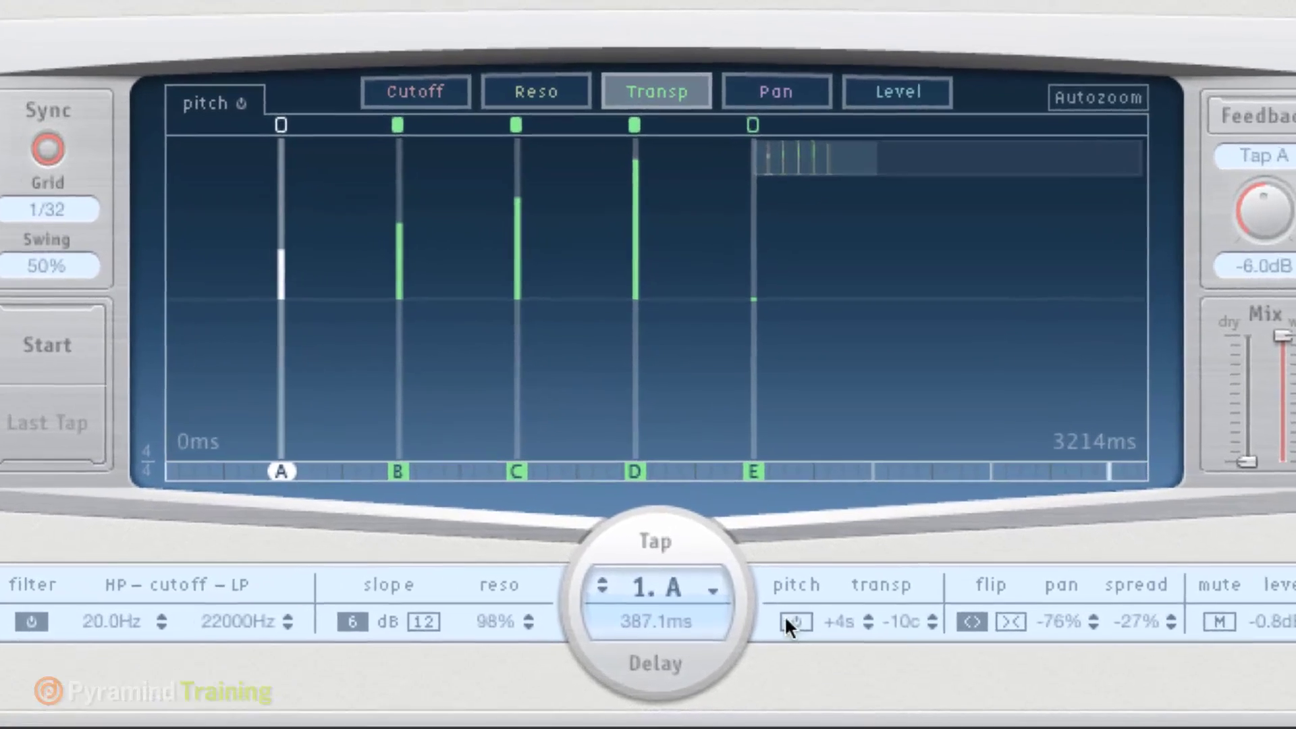
click(775, 559)
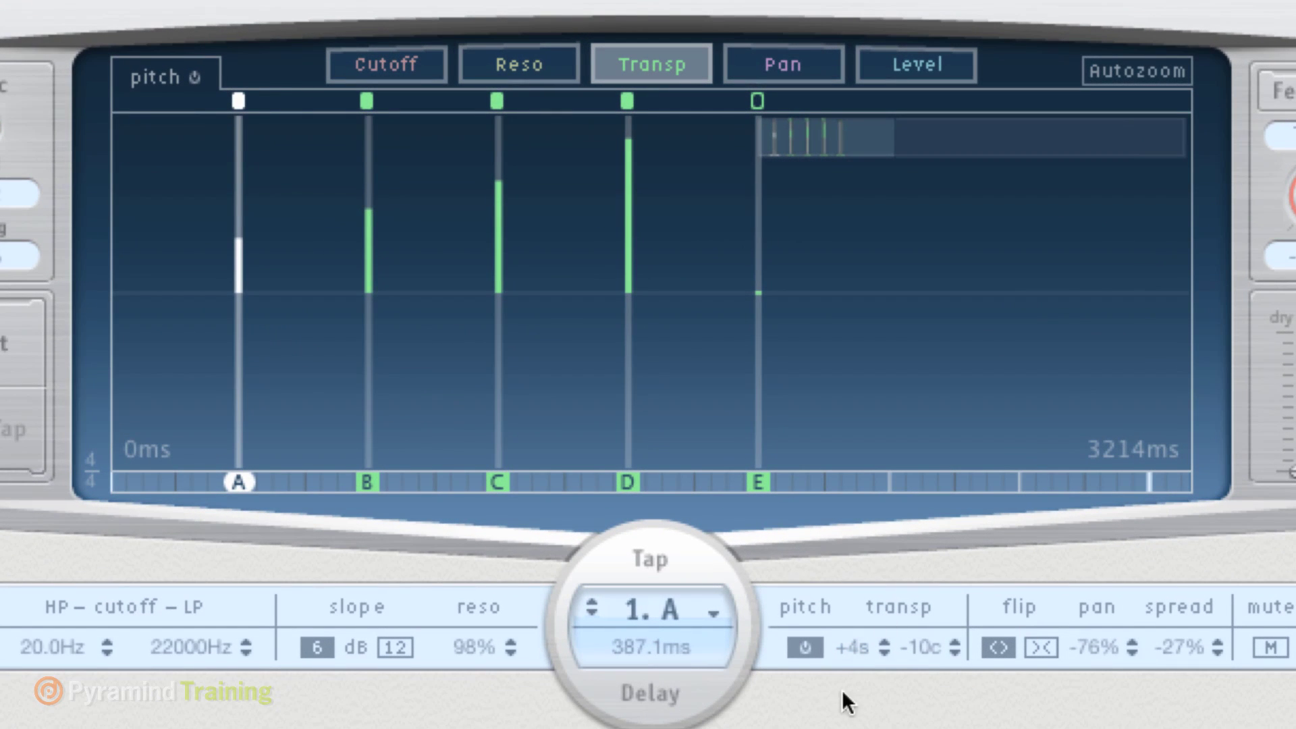
Step: Reset tap A's transposition to 0 semitones and 0 cents
double_click(914, 646)
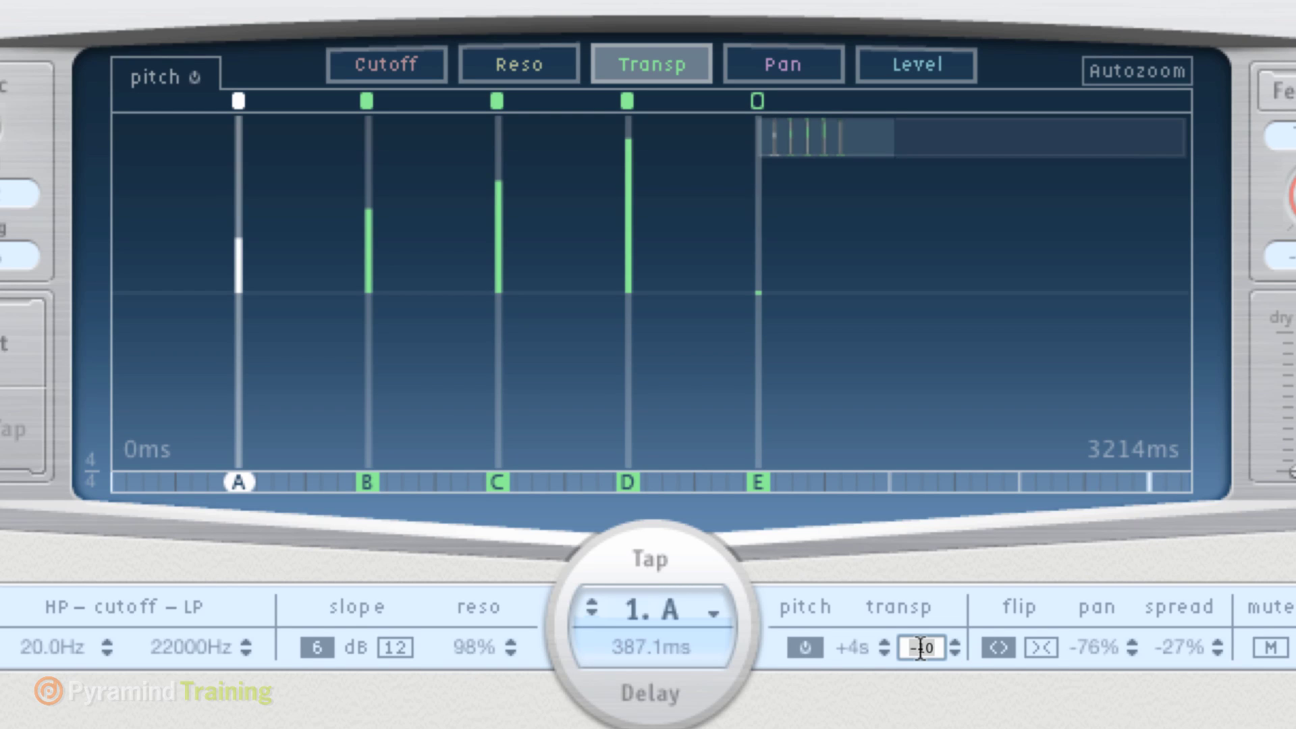
text(0)
key(Return)
double_click(852, 647)
text(0)
key(Return)
Step: Reset the semitone transposition of taps B, C and D to 0
click(366, 482)
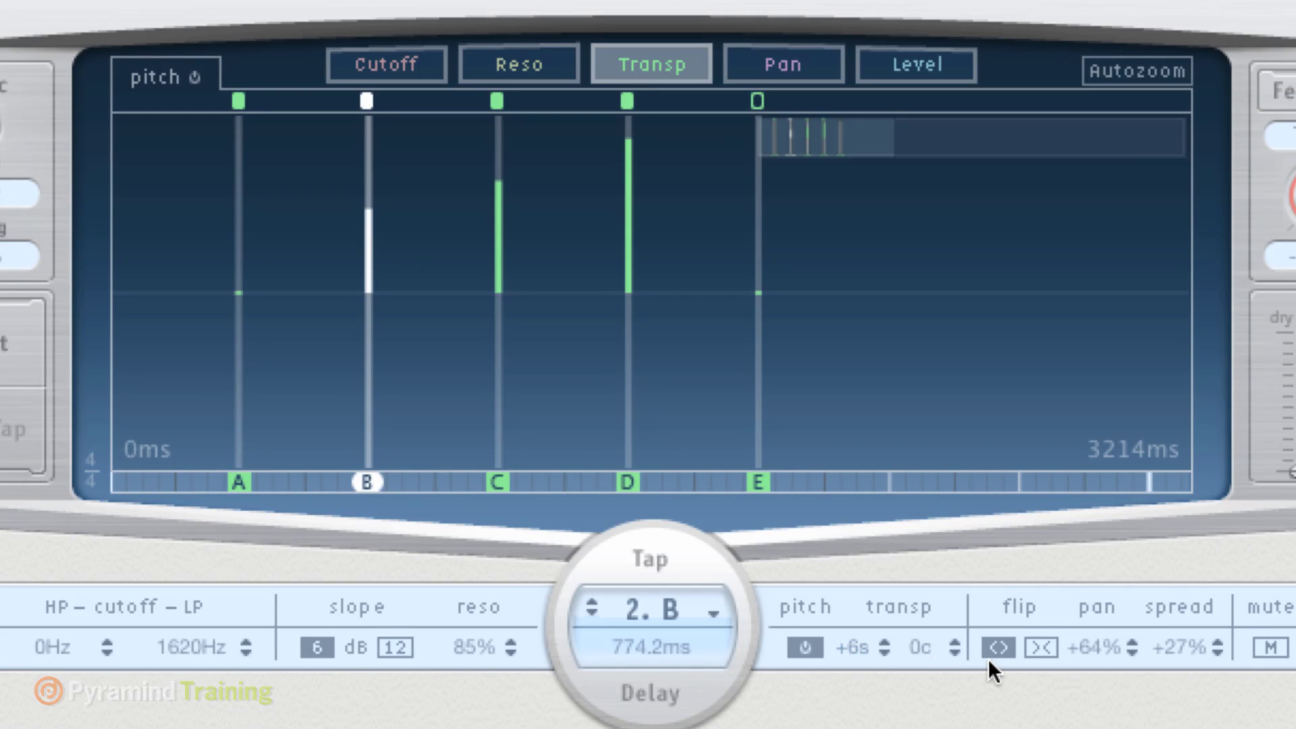
double_click(852, 646)
text(0)
key(Return)
click(498, 482)
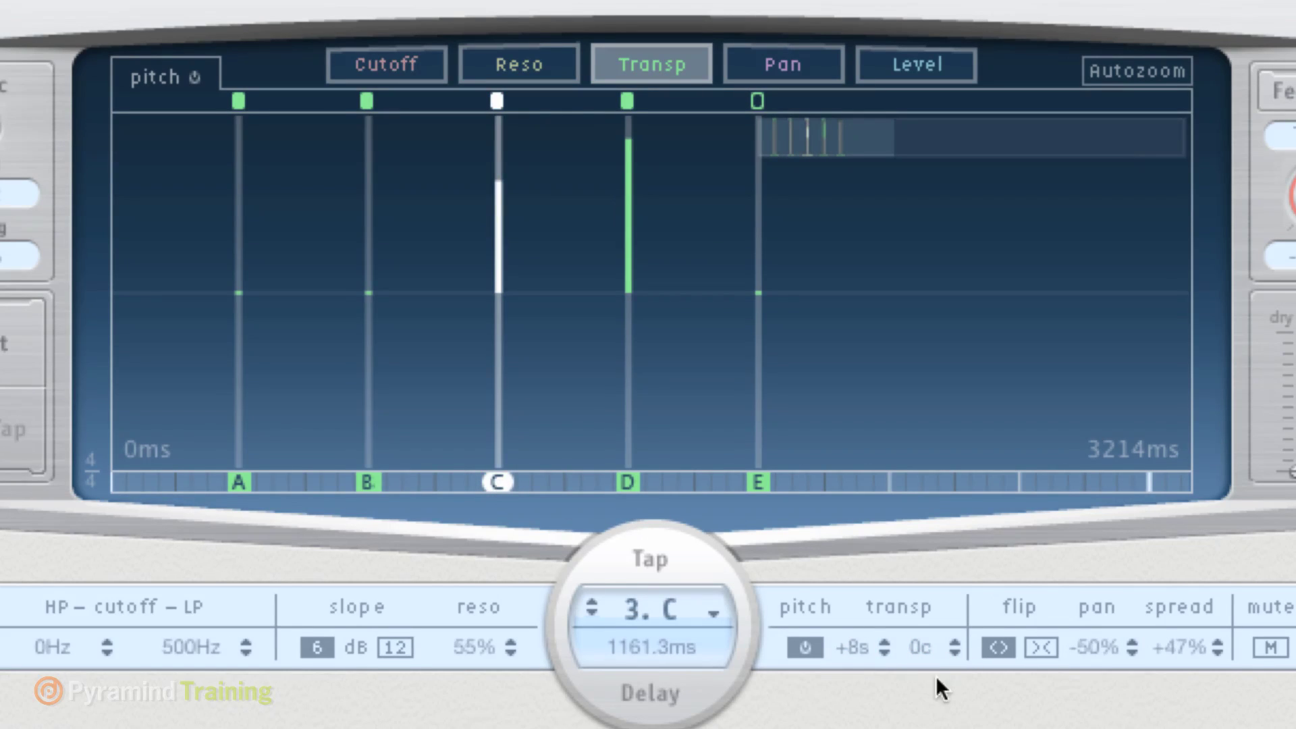
double_click(852, 647)
text(0)
key(Return)
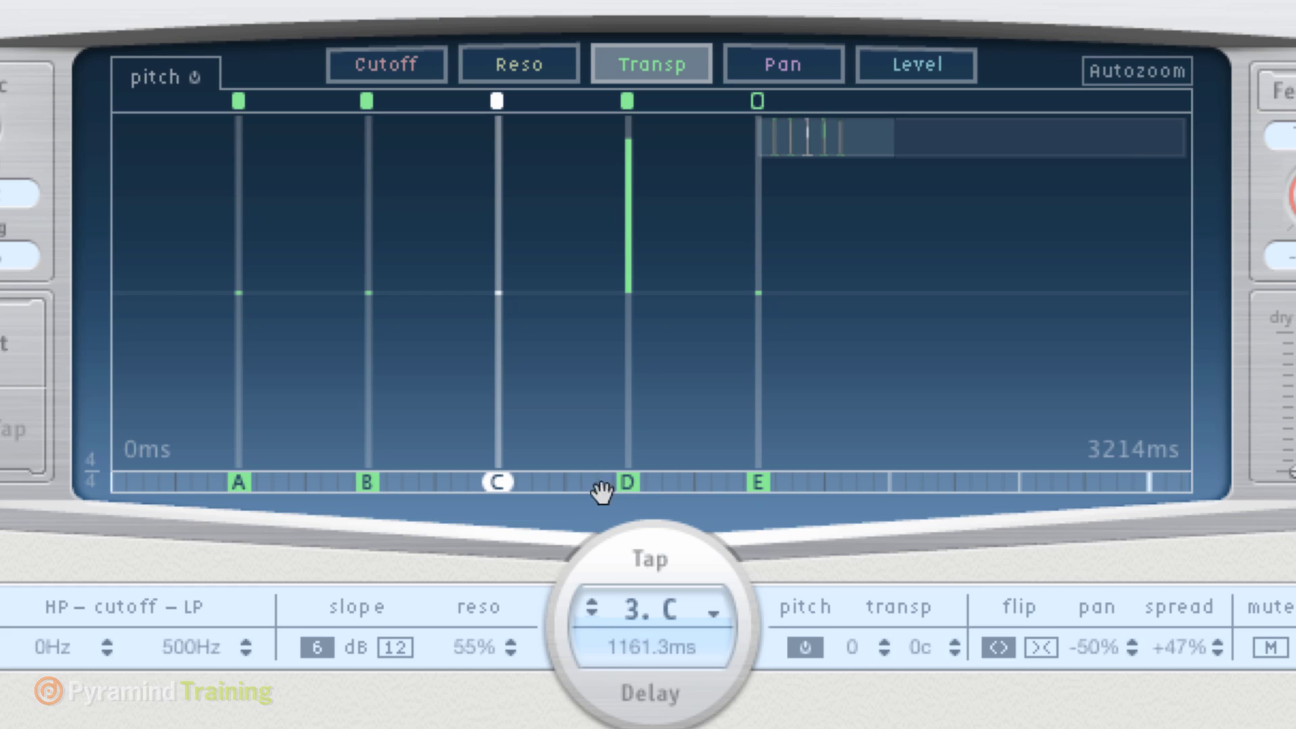
click(622, 480)
double_click(852, 646)
text(0)
key(Return)
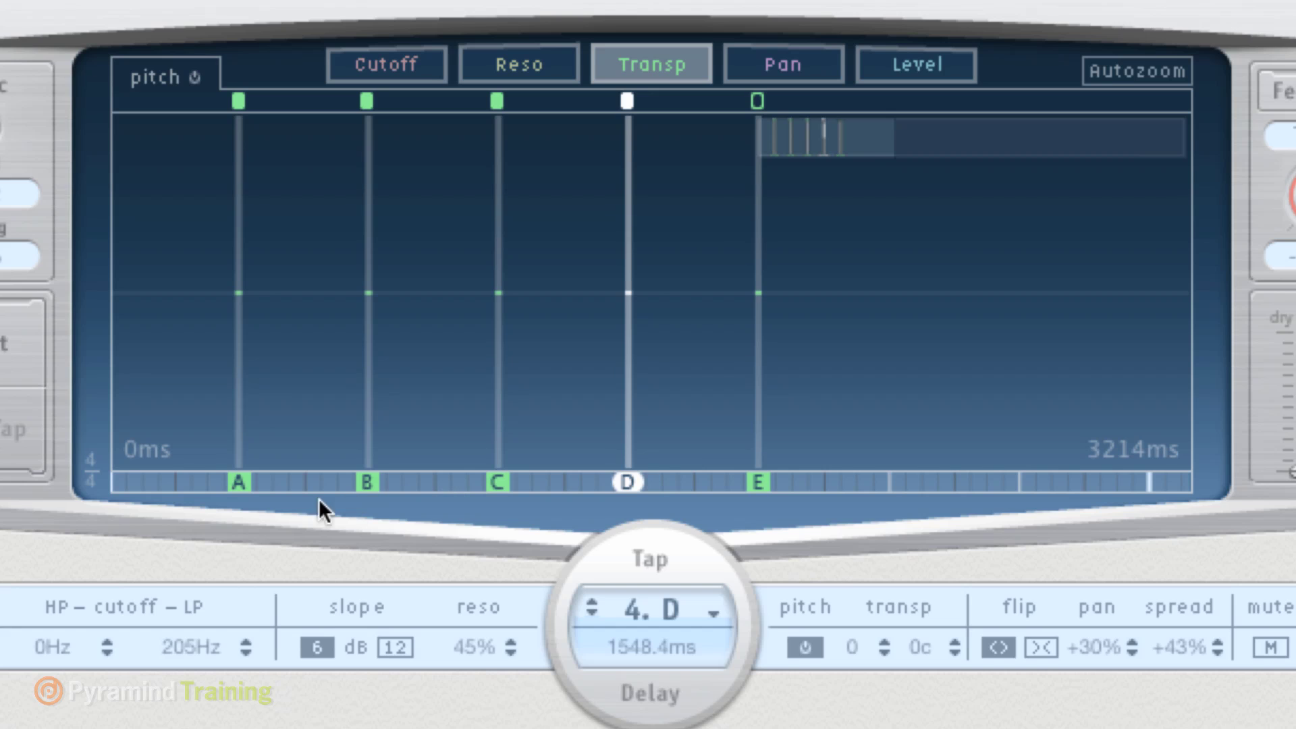
Step: Add taps F, G, H and I at 2322.6, 2709.7, 2903.2 and 3096.8 ms
click(888, 483)
click(1003, 483)
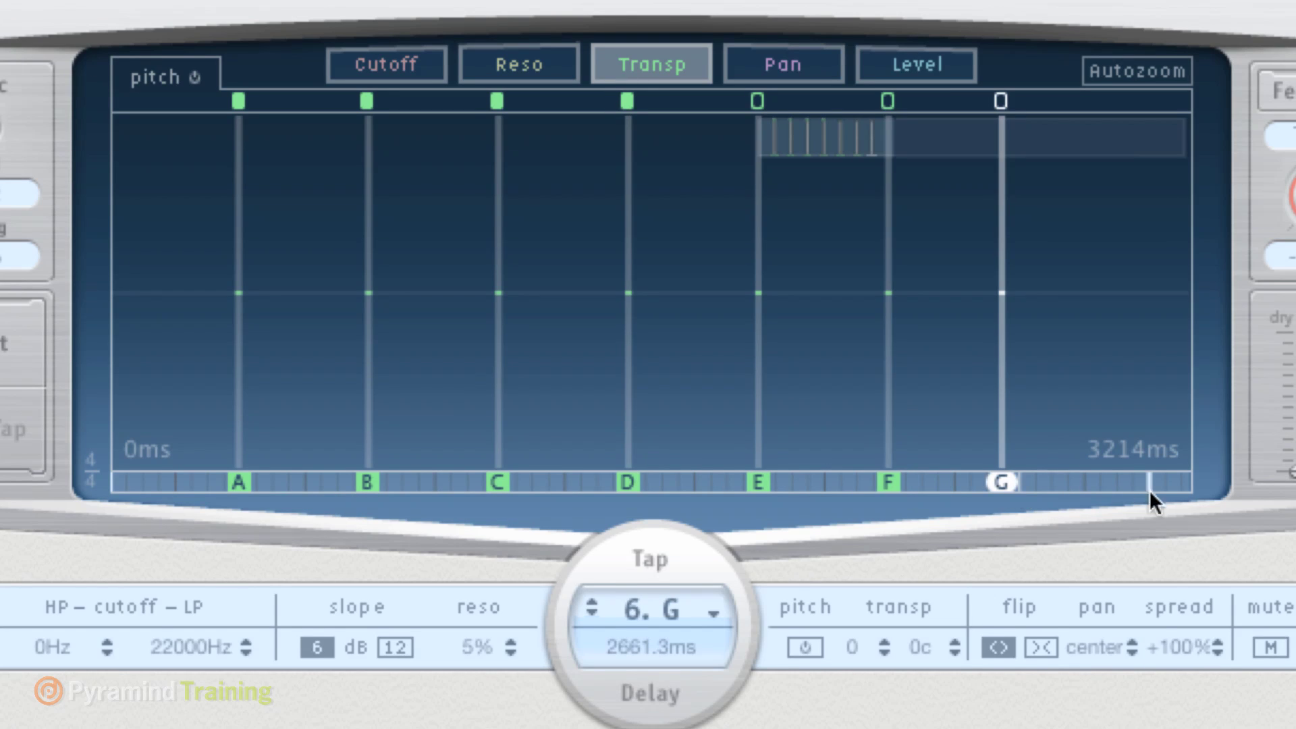
drag(999, 483, 1017, 483)
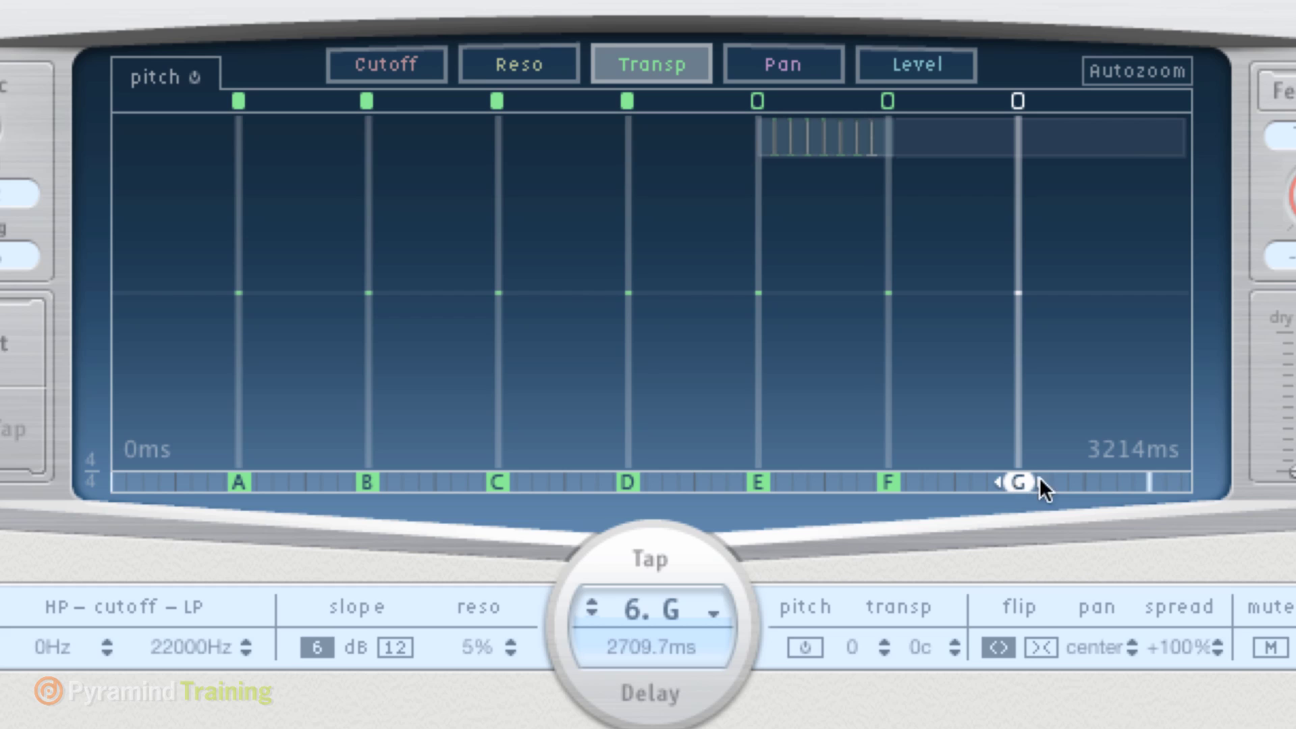
click(1148, 482)
drag(1148, 482, 1080, 480)
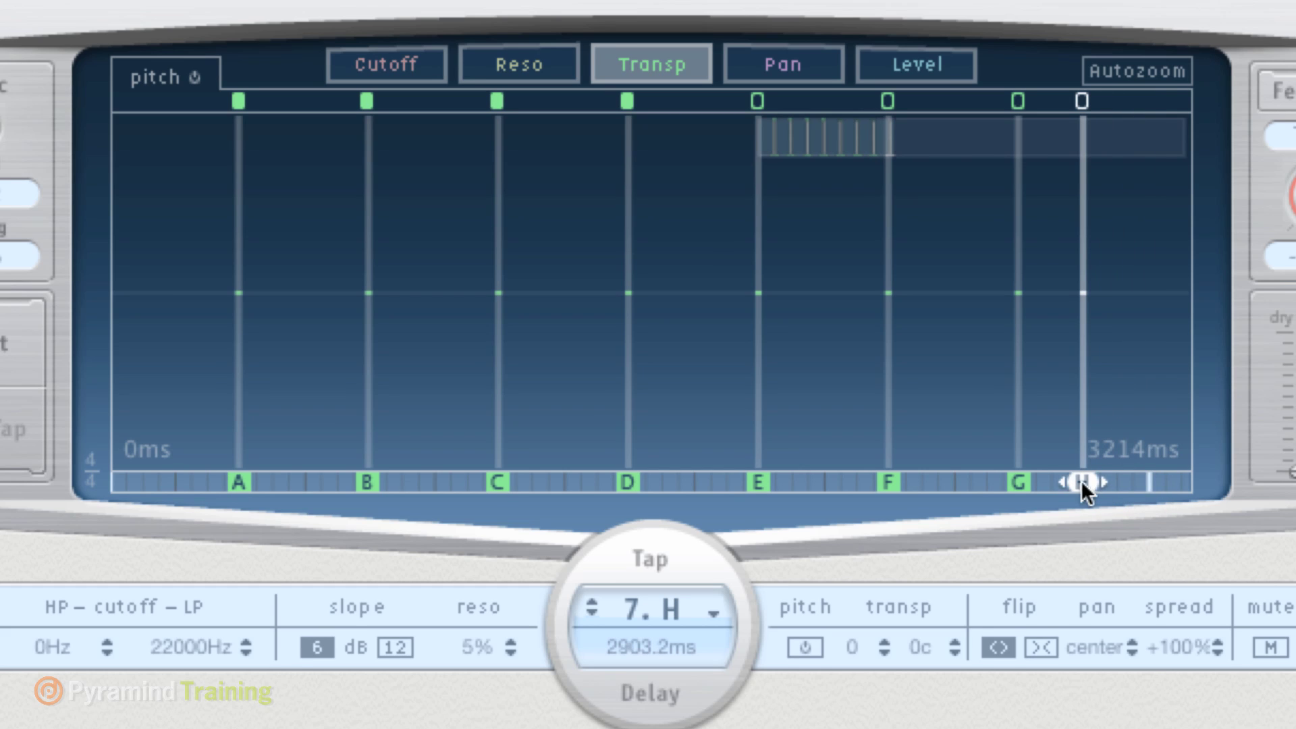
click(1148, 481)
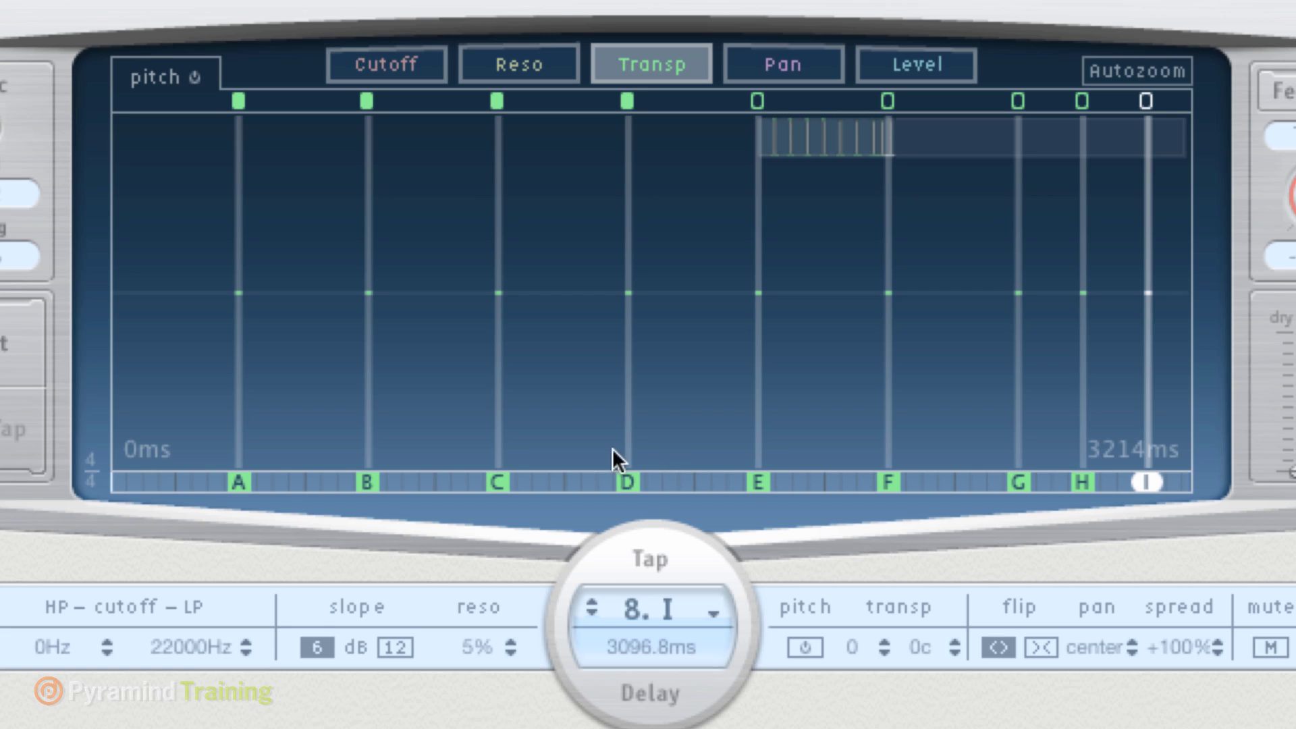
Step: Move tap A earlier, B to 387.1 ms and C to 580.6 ms, and shift D to F together until E reaches 1161.3 ms and F 1548.4 ms
drag(237, 482, 171, 492)
drag(359, 480, 229, 480)
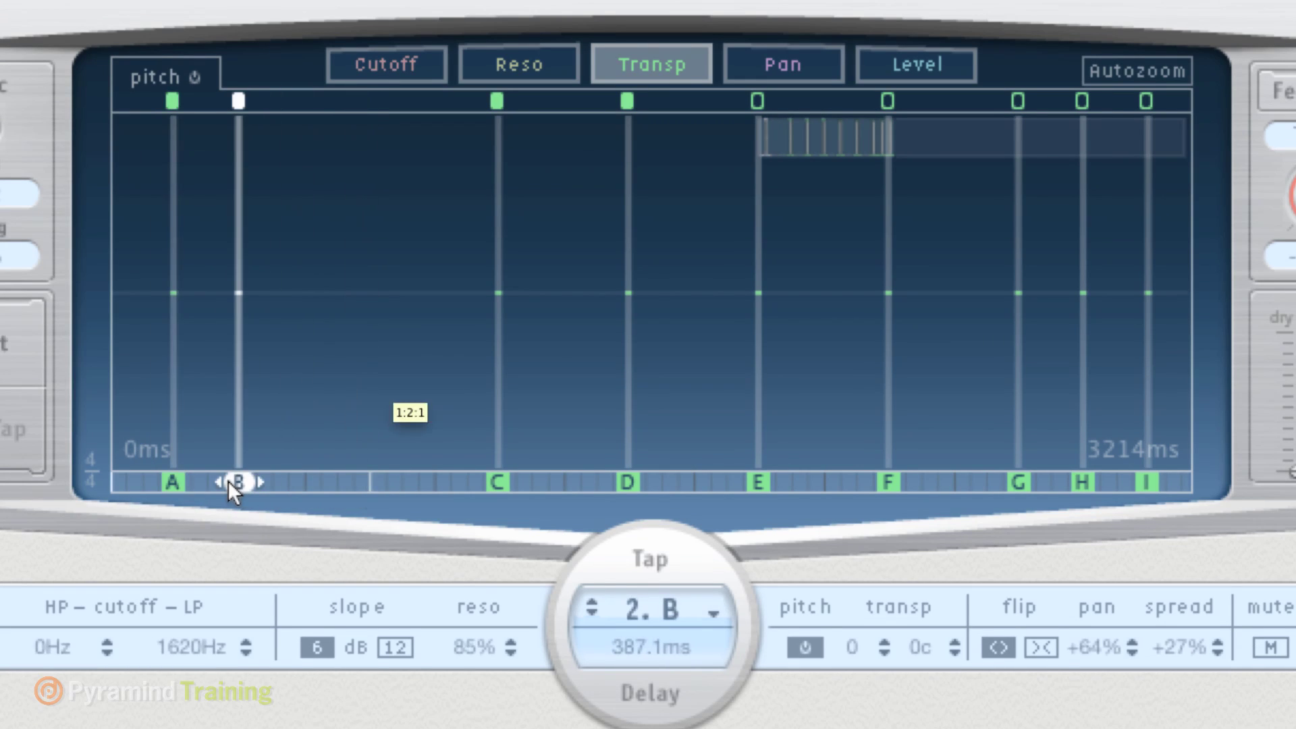
click(497, 481)
shift+click(627, 481)
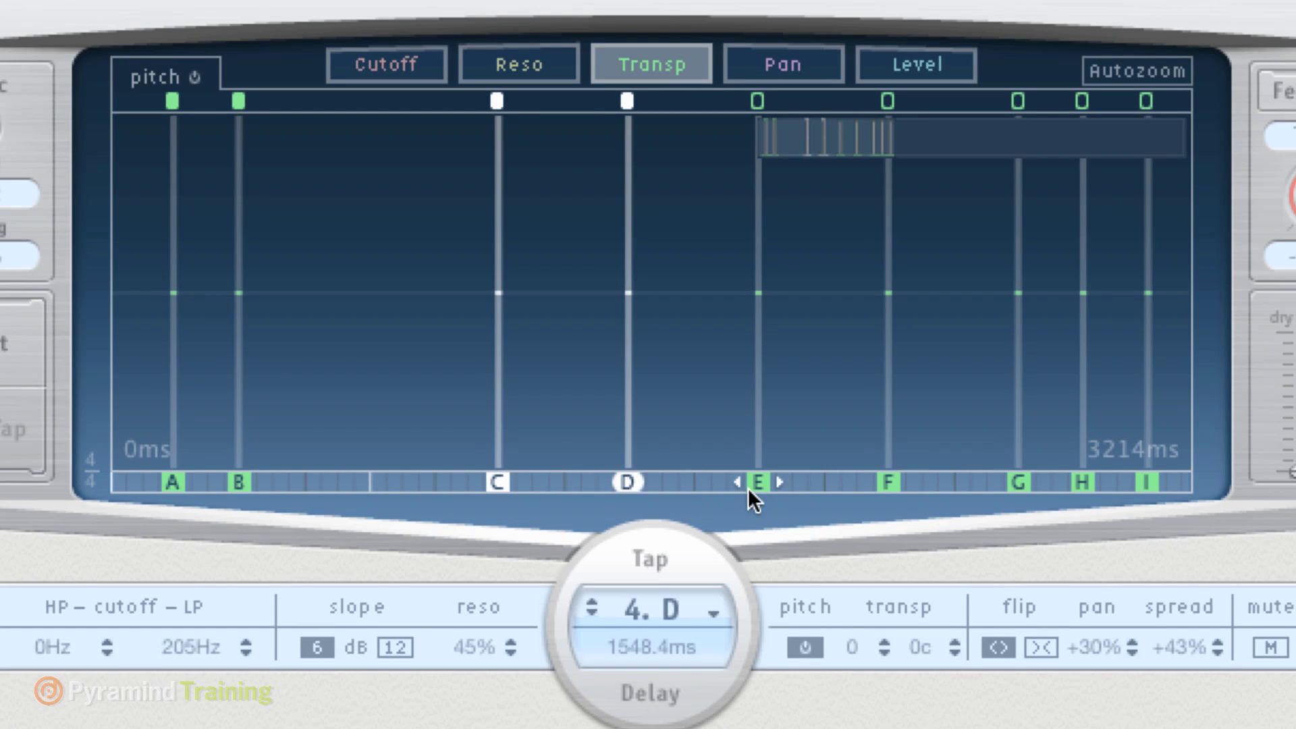
shift+click(757, 482)
shift+click(883, 478)
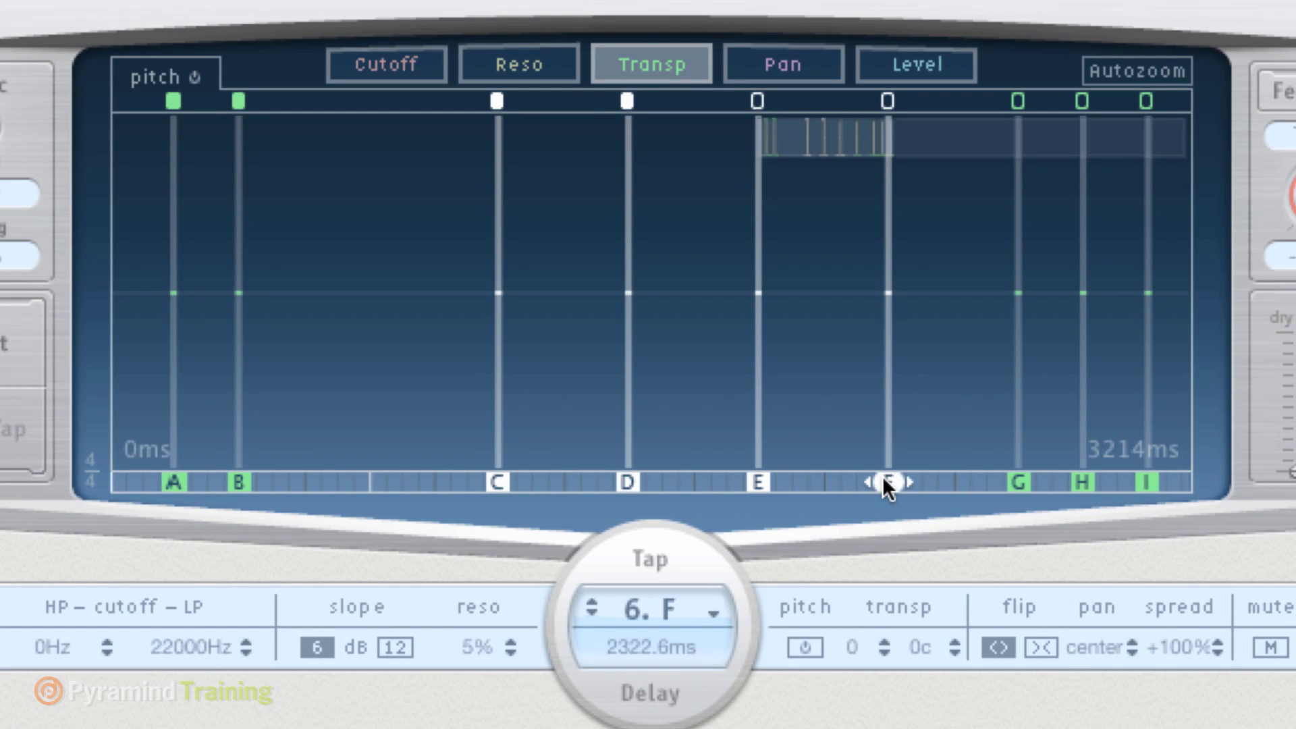
drag(501, 472, 308, 471)
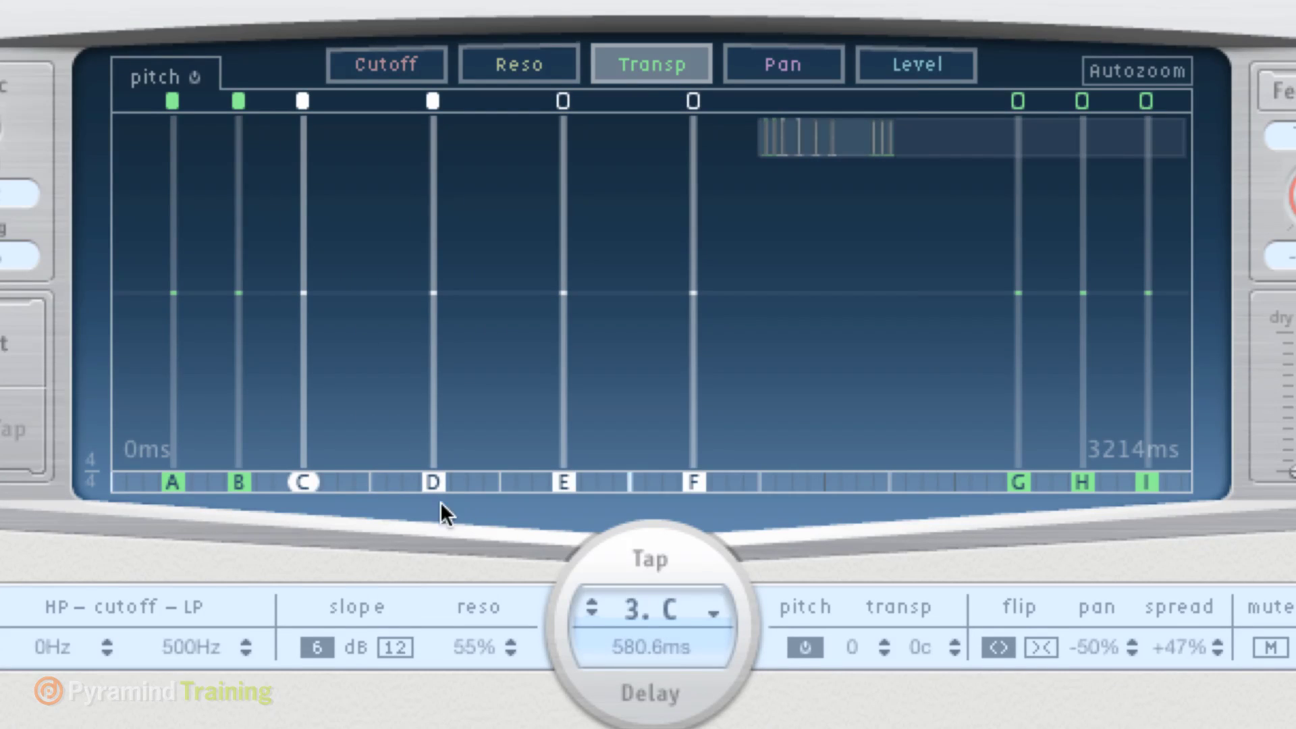
shift+click(292, 478)
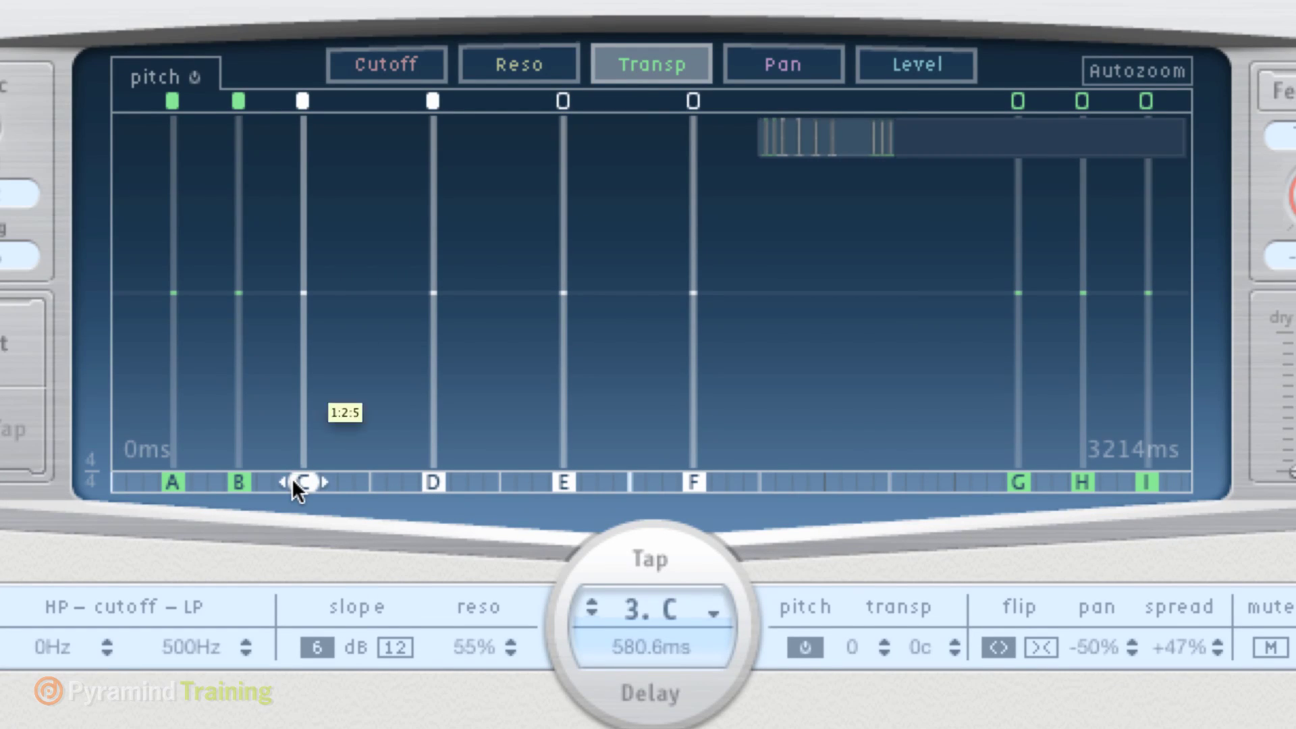
drag(429, 478, 366, 480)
Step: Move taps G, H and I to about 1935.5, 2322.6 and 2661.3 ms, and add tap J at 3000.0 ms
drag(1016, 481, 766, 477)
drag(1078, 476, 879, 496)
drag(1145, 482, 1003, 483)
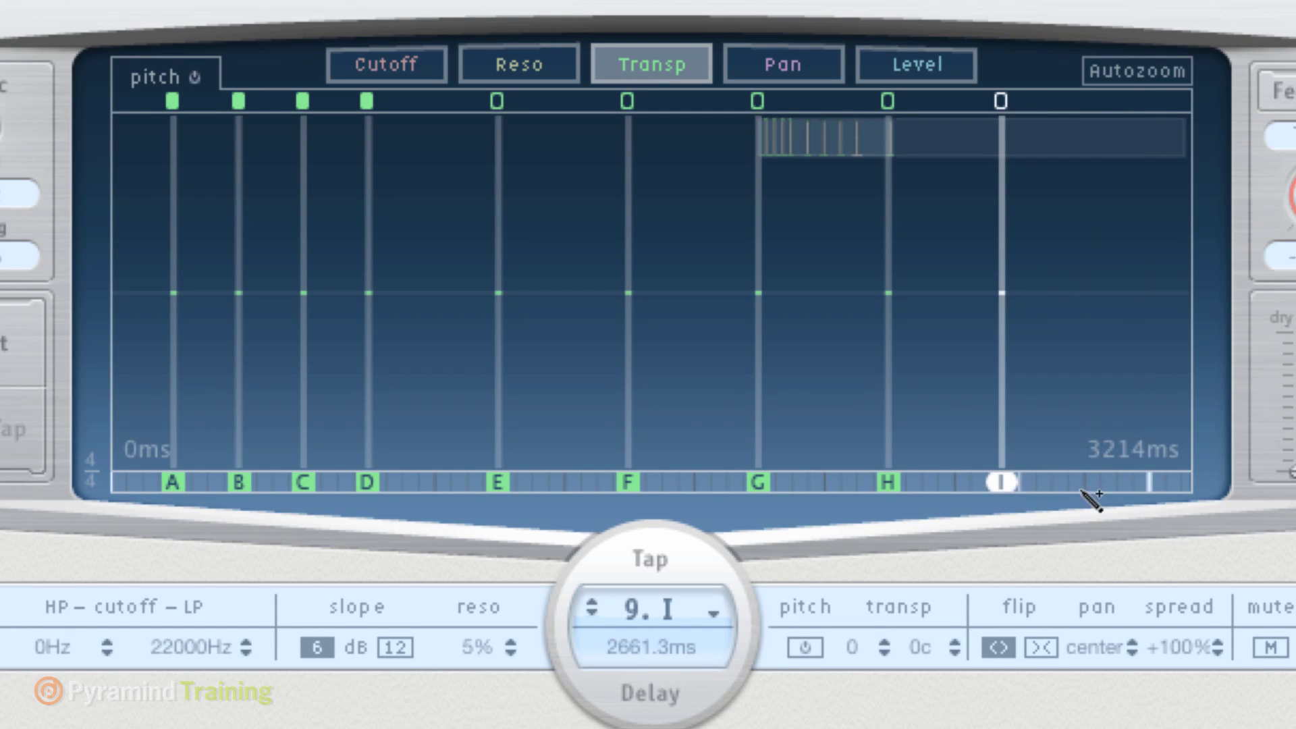
click(1115, 482)
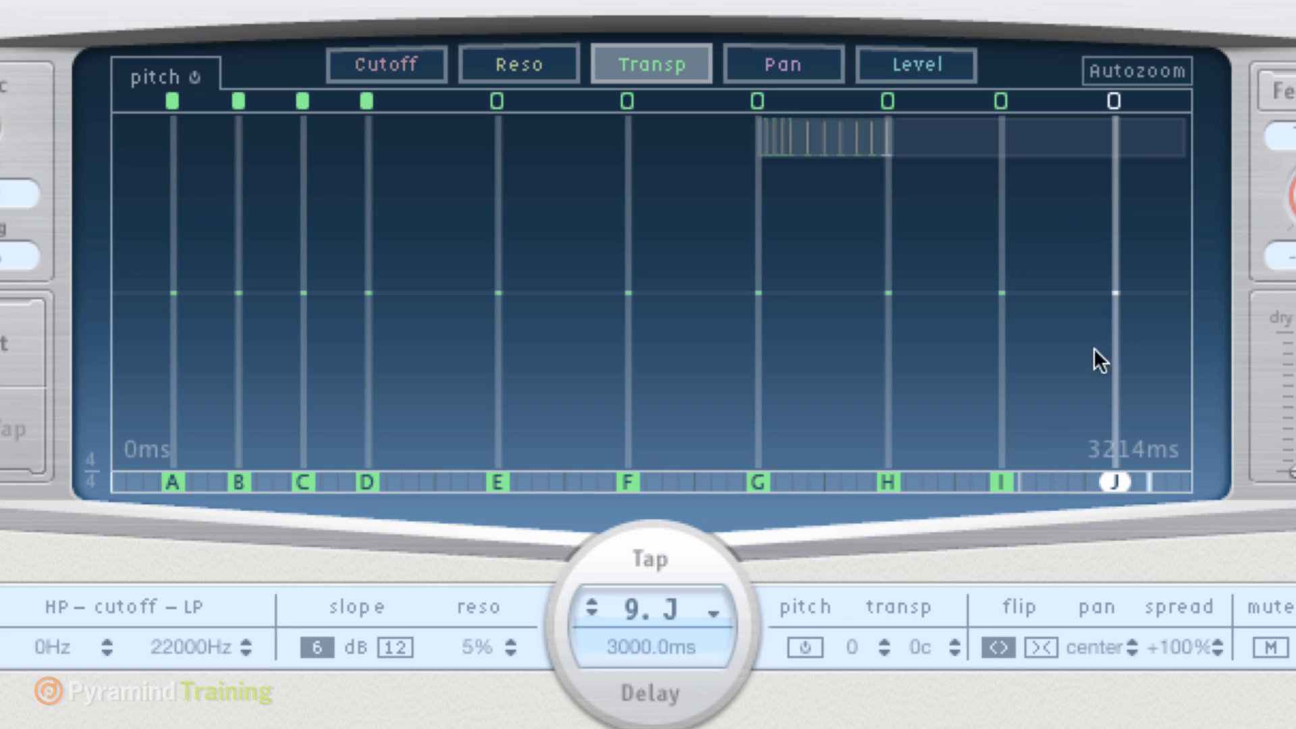
Step: Lower the levels of taps B to F so the echoes get progressively quieter, with B at -3.8 dB
click(905, 58)
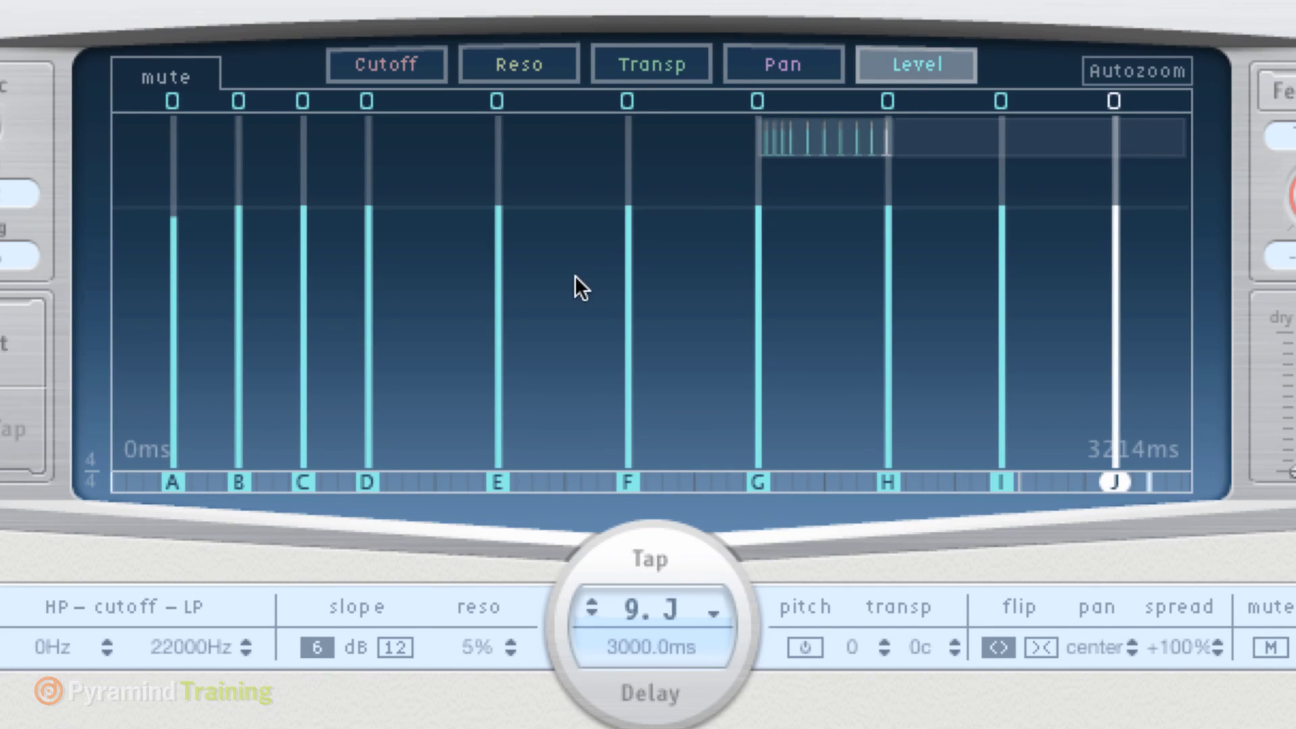
drag(245, 261, 292, 395)
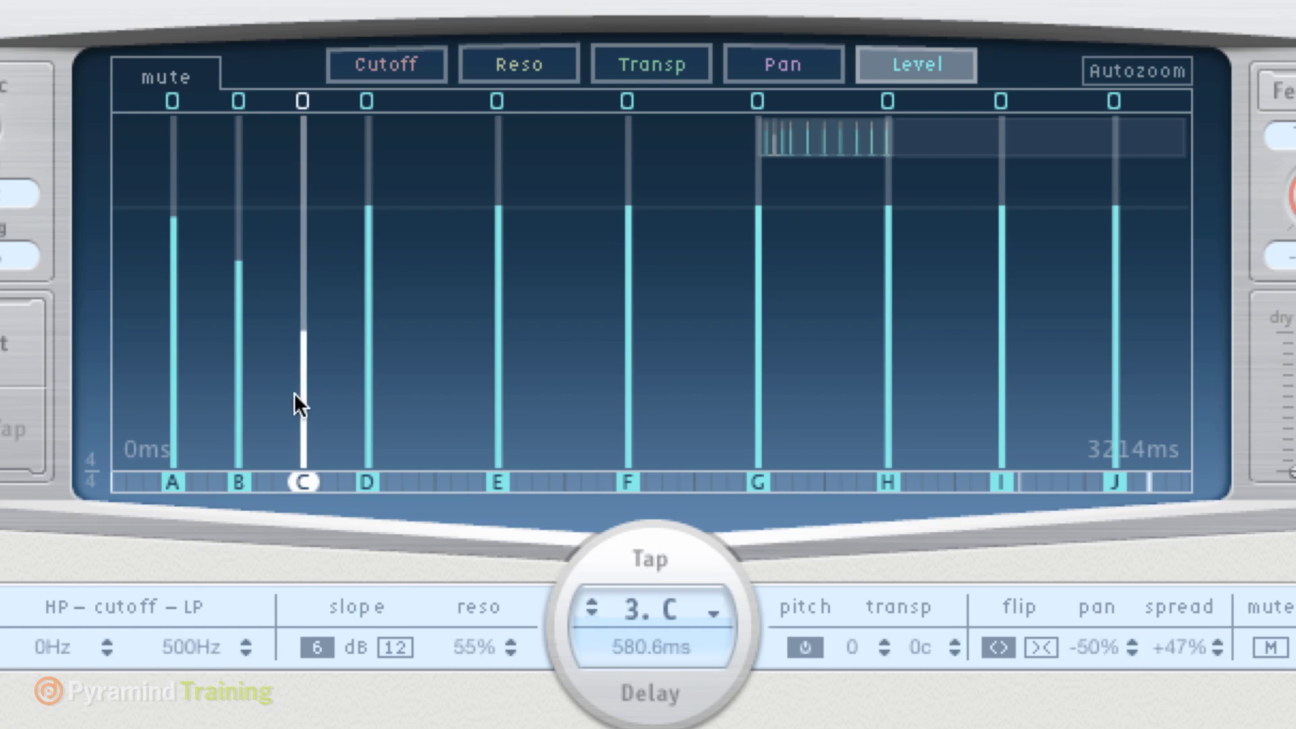
drag(370, 265, 408, 387)
drag(494, 297, 478, 436)
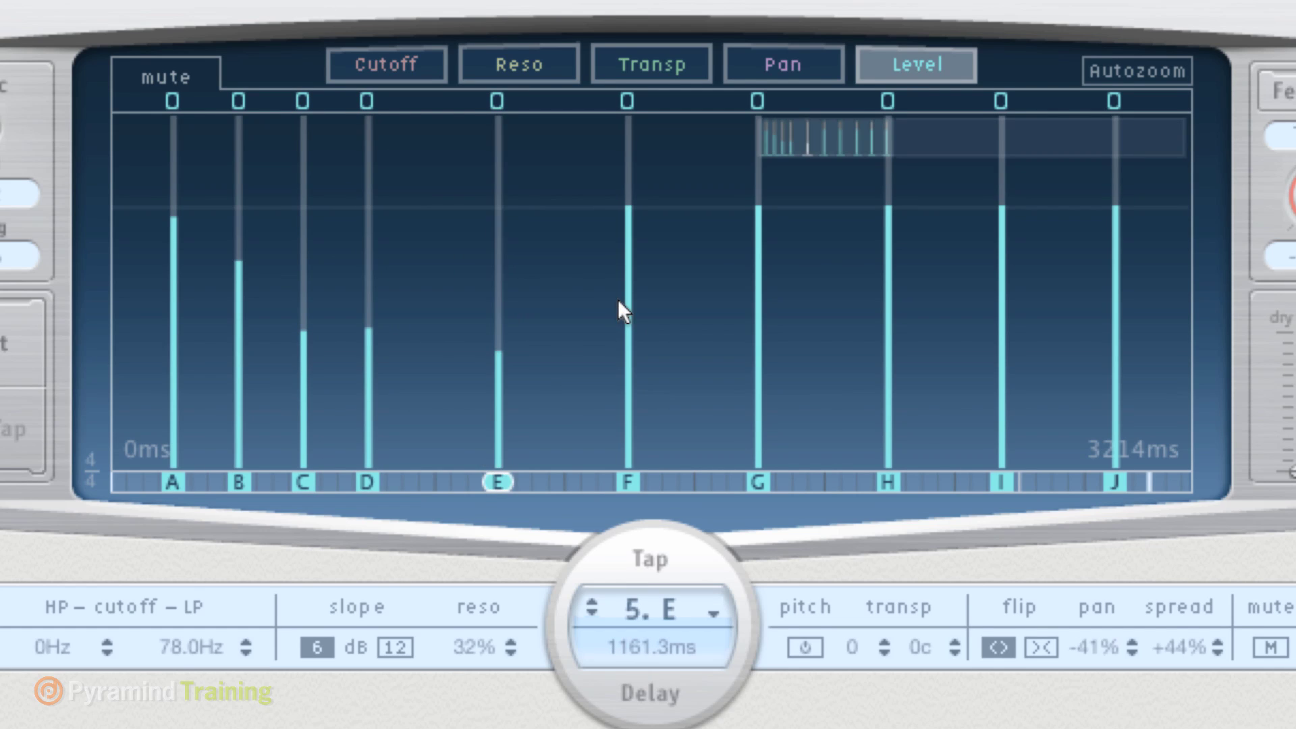
drag(624, 305, 611, 473)
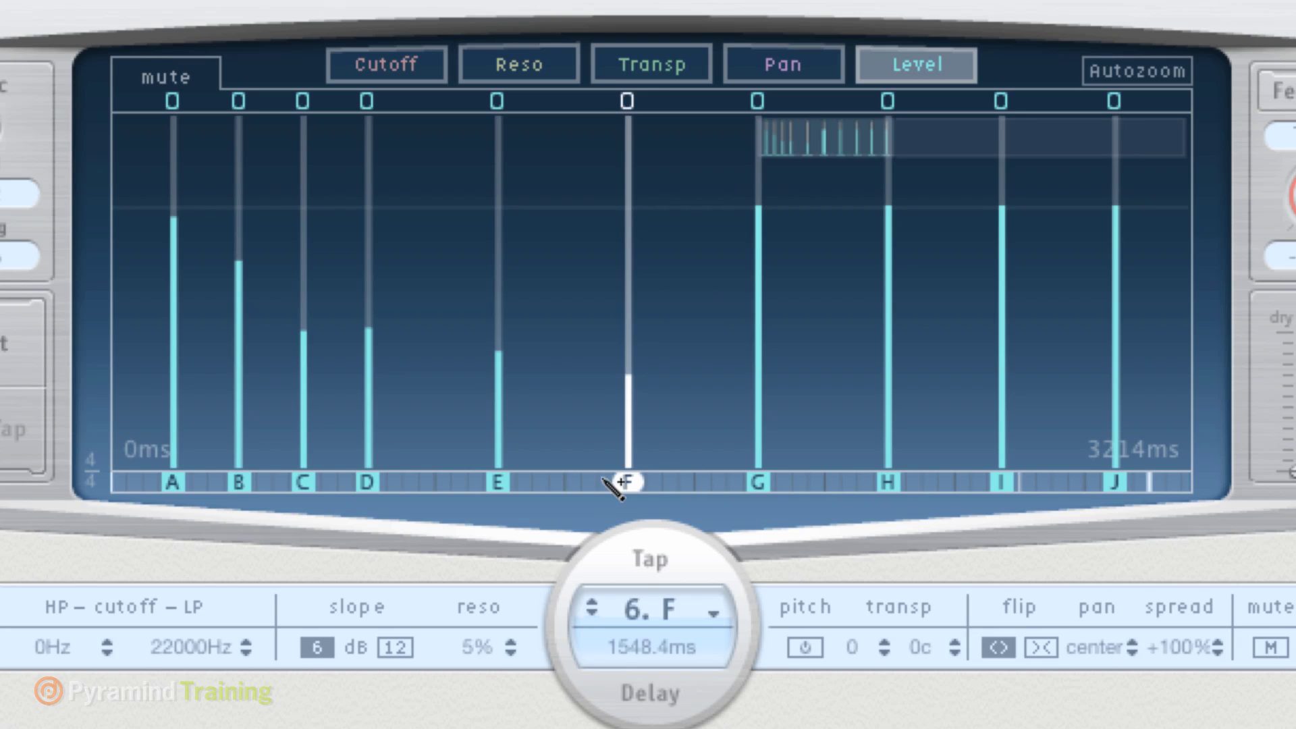
Step: Lower the levels of taps G to J further, with G at -31.0 dB and J near silence
drag(751, 306, 739, 505)
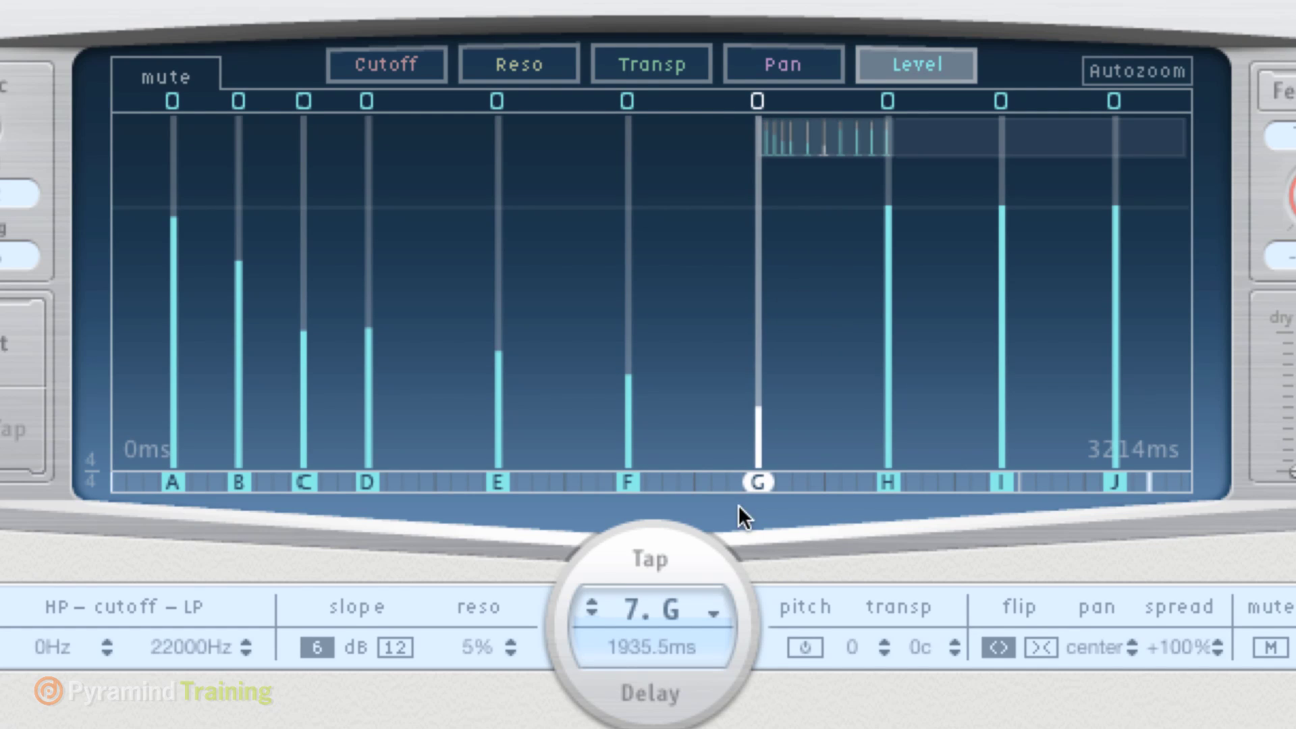
drag(891, 324, 908, 508)
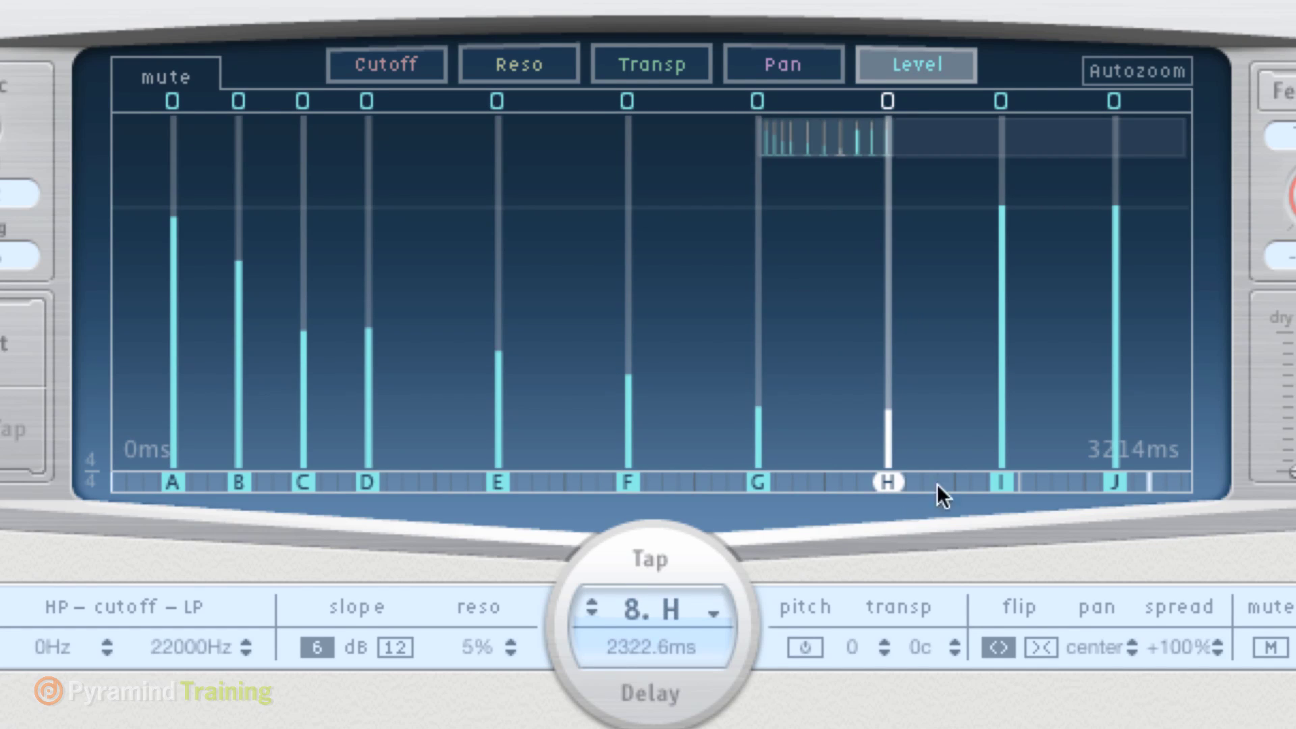
drag(1002, 343, 992, 540)
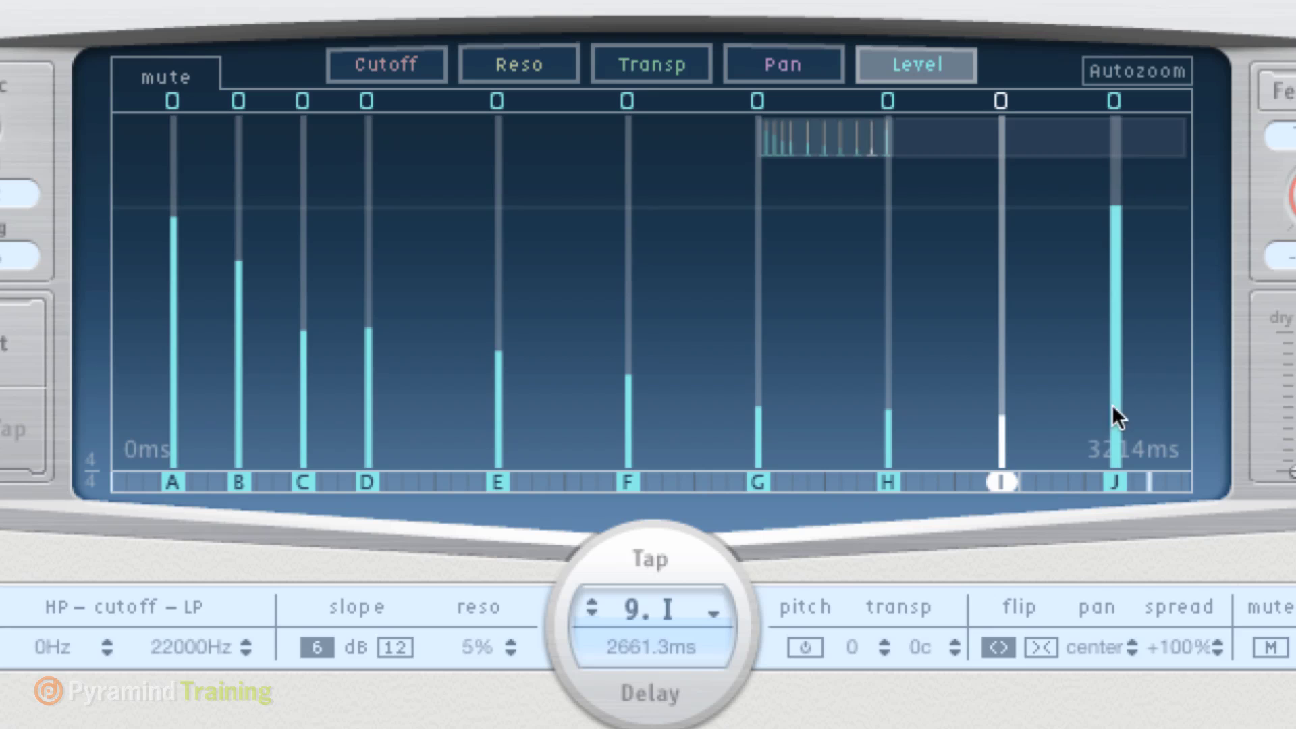
drag(1114, 377, 1080, 614)
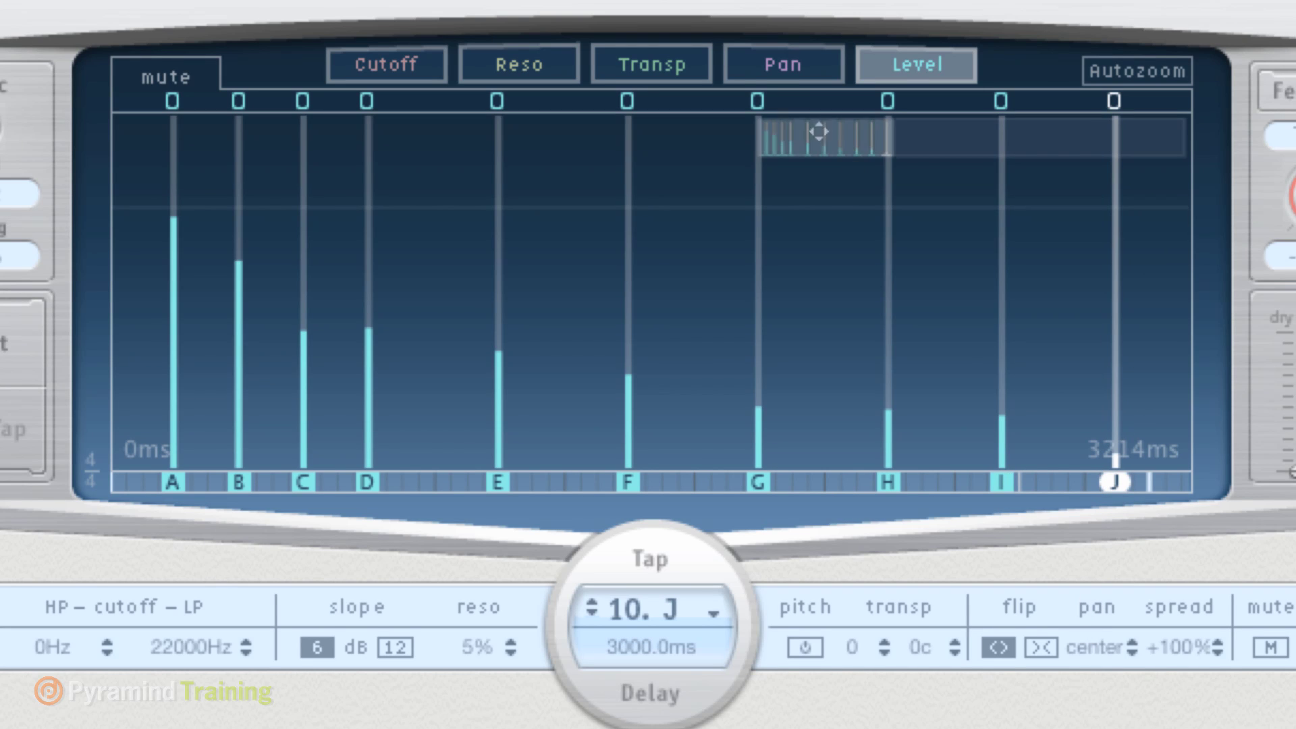
Step: Narrow and pan tap F to the right, and set tap G to -45% pan with +54% spread
click(776, 65)
mouse_move(629, 417)
mouse_down()
mouse_move(629, 291)
mouse_move(629, 402)
mouse_move(629, 372)
mouse_up()
drag(756, 446, 754, 208)
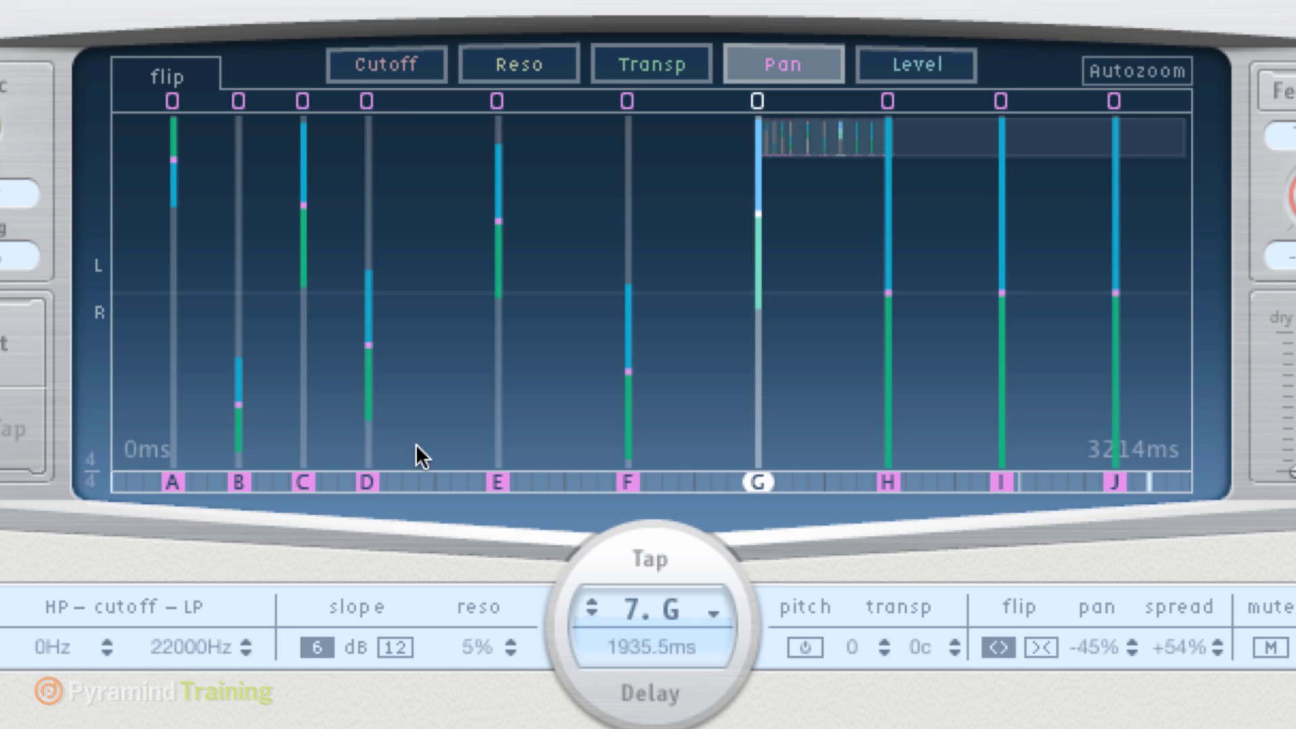
Step: Review all taps in the Cutoff, Reso, Transp, Pan and Level views, and check the display with Autozoom on and off
click(415, 63)
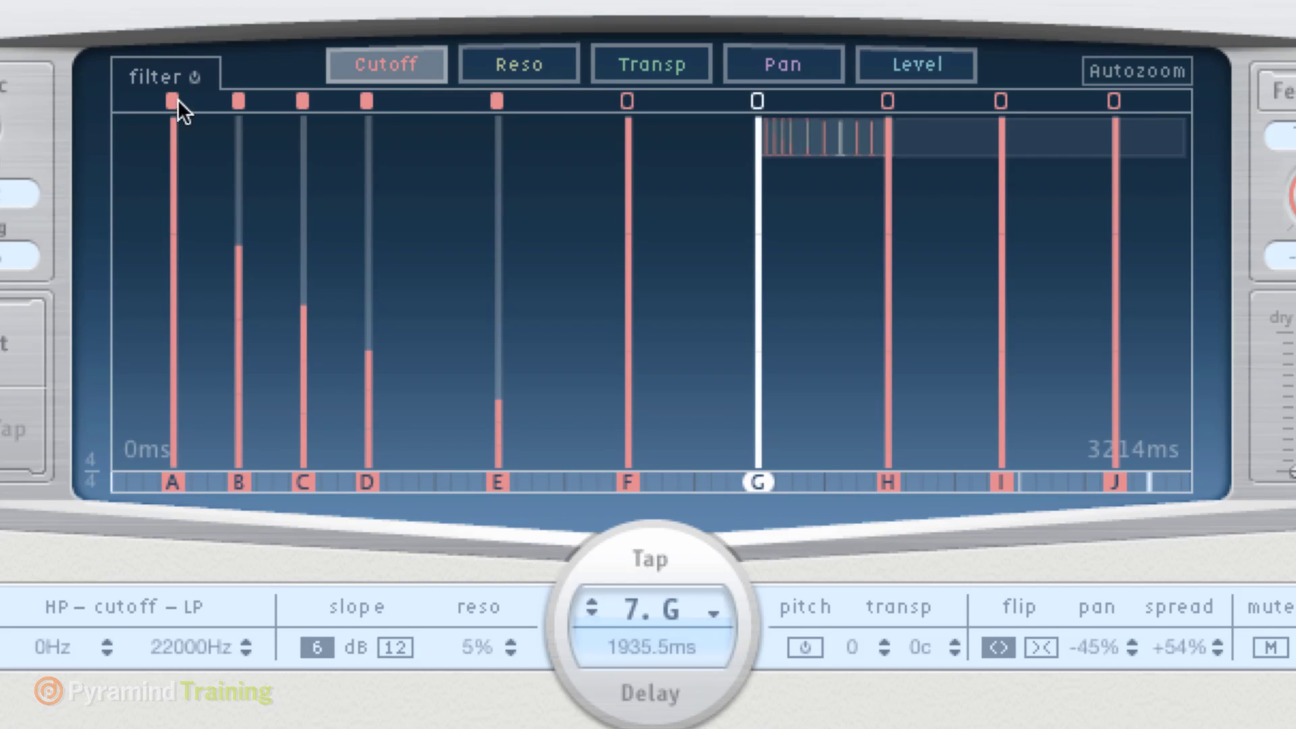
click(510, 62)
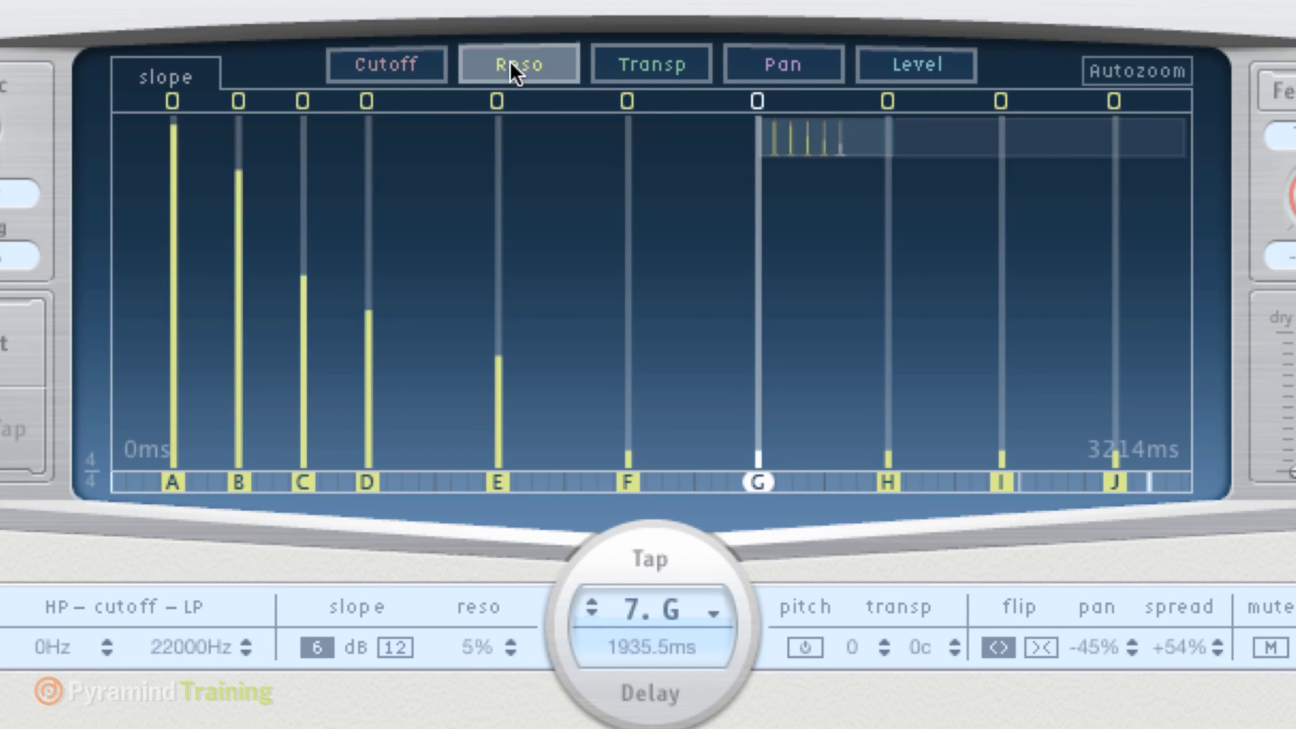
click(634, 64)
click(800, 67)
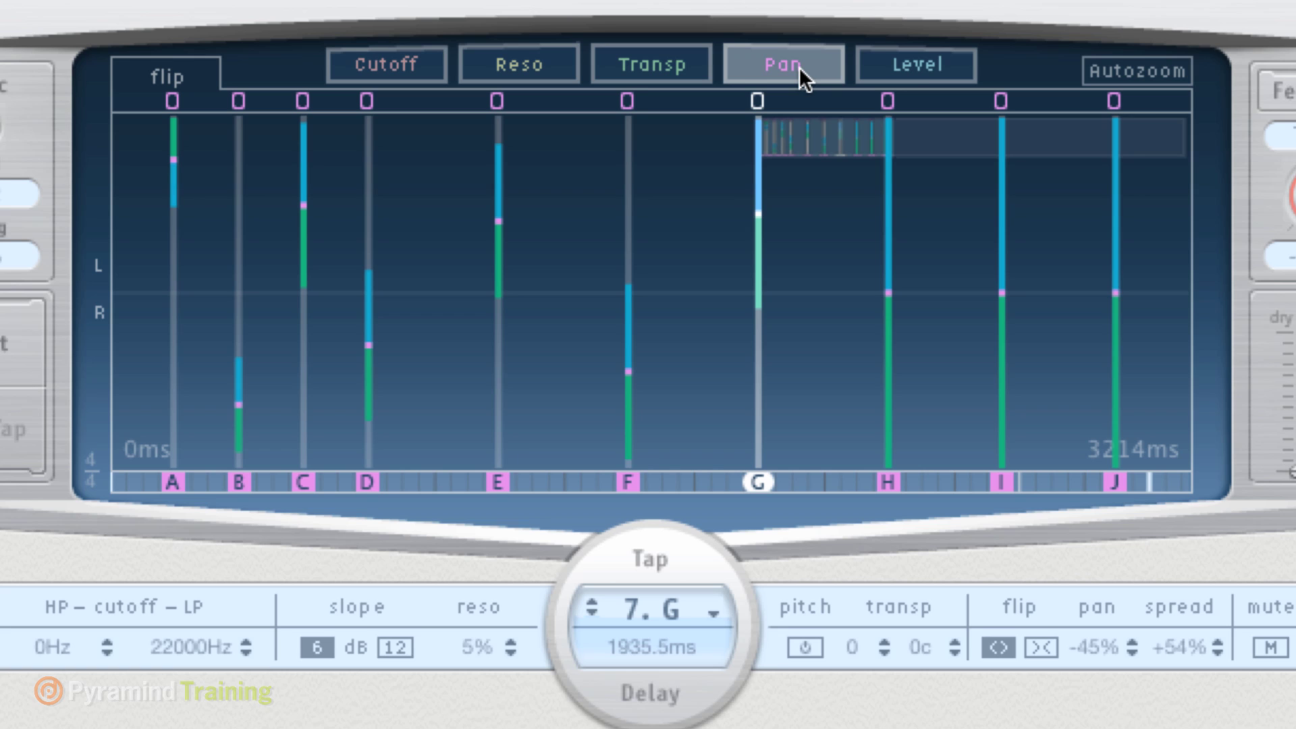
click(910, 60)
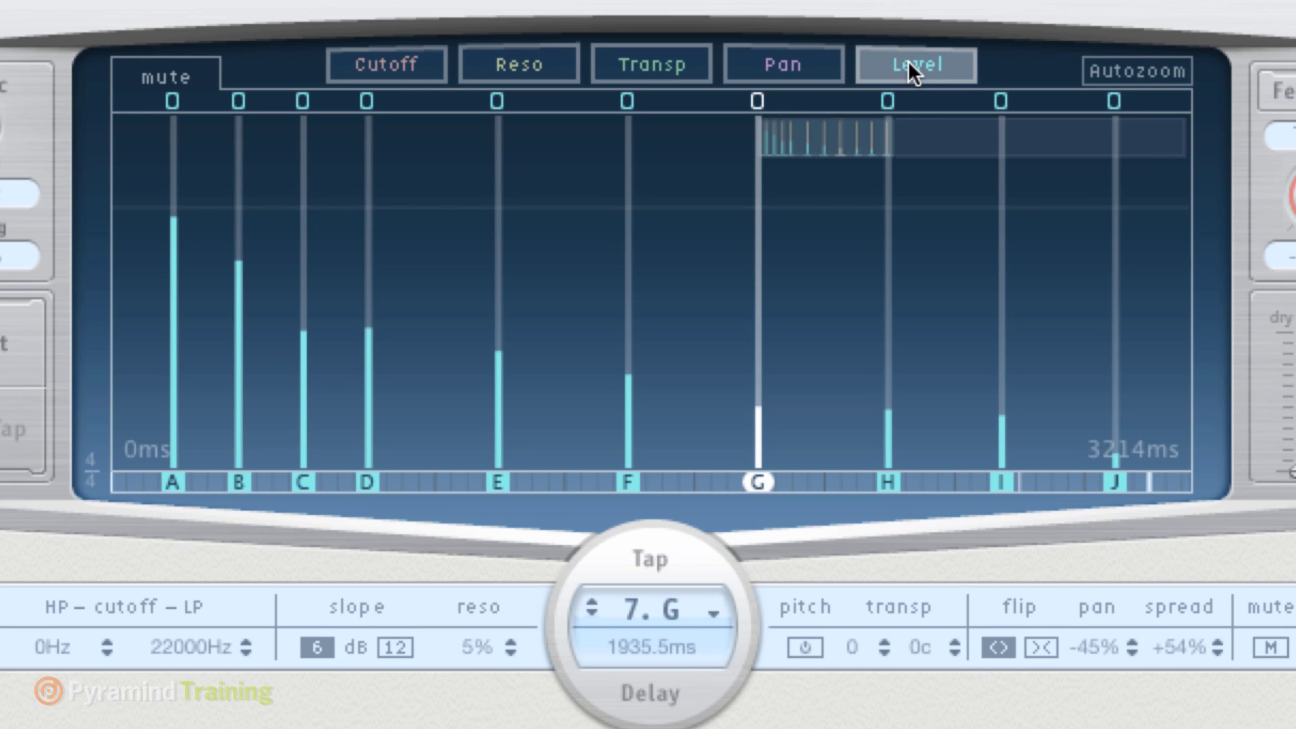
click(1109, 73)
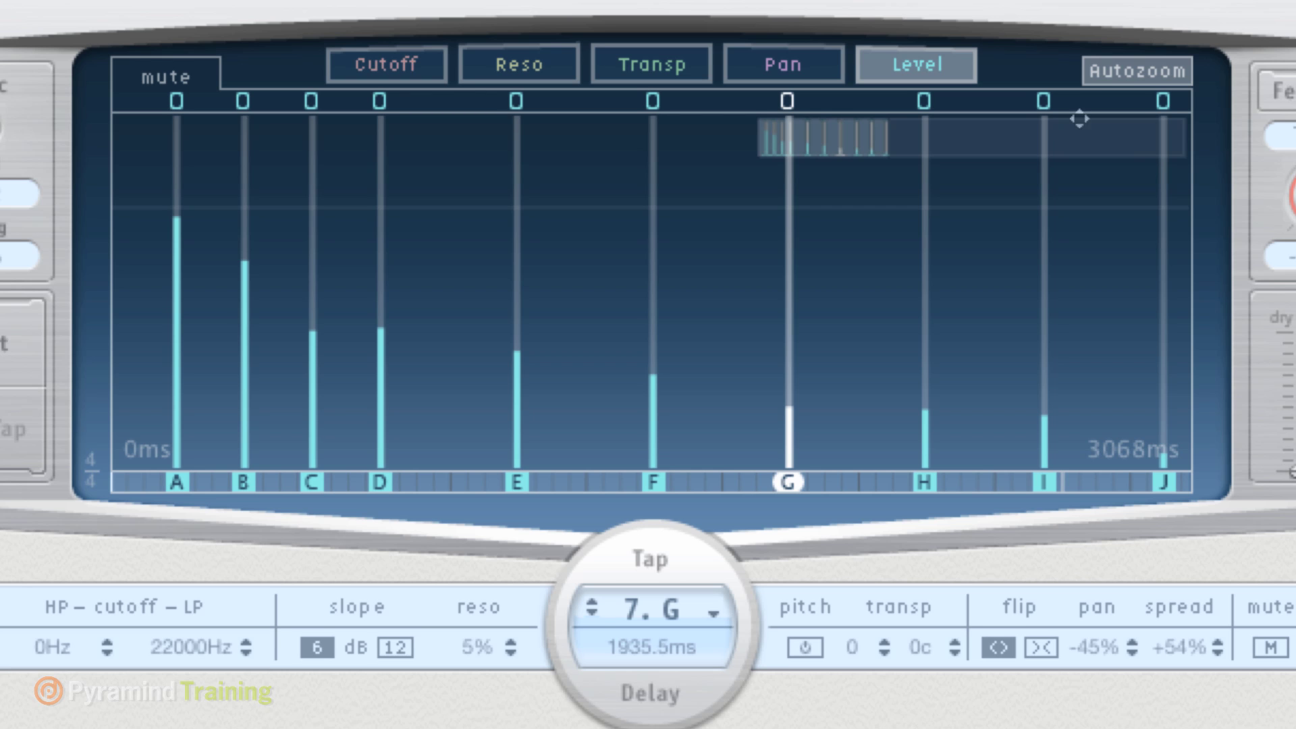
click(1160, 64)
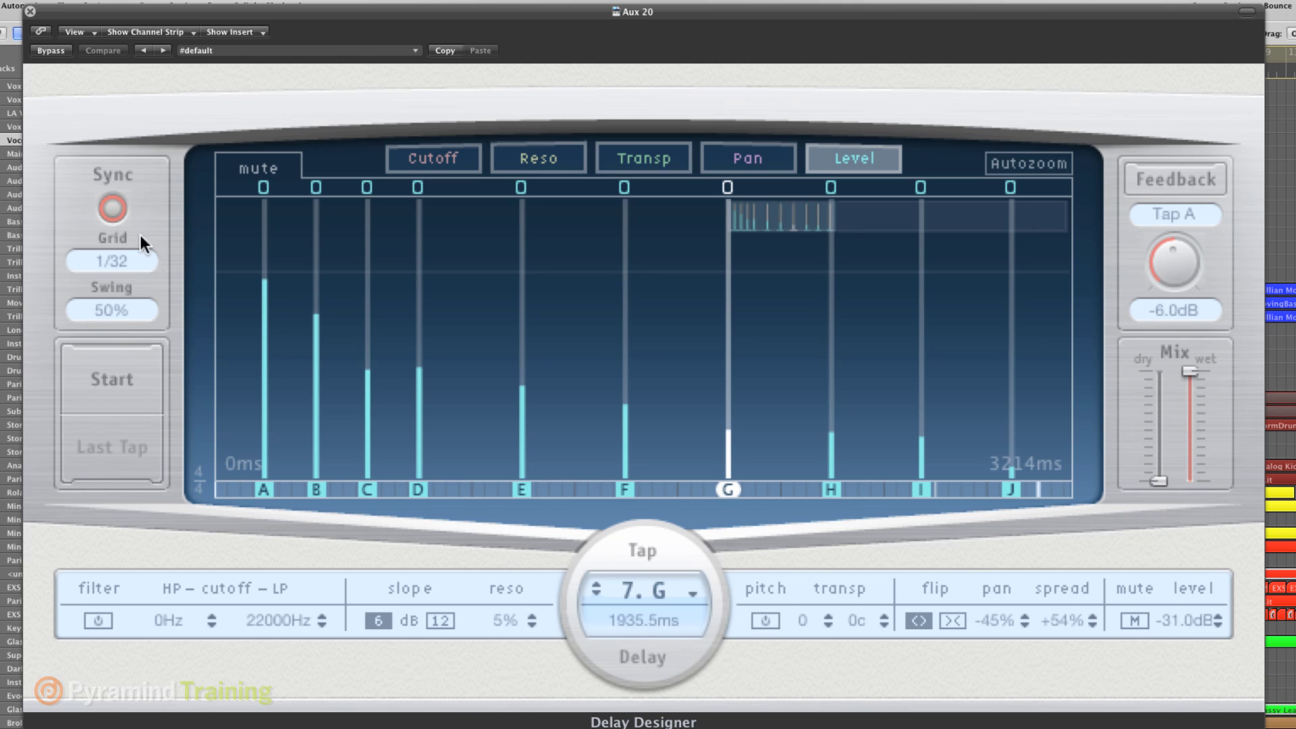
Step: Switch Sync off and on again, try a 1/16 grid, and return the grid to 1/32
click(109, 205)
click(109, 205)
click(122, 261)
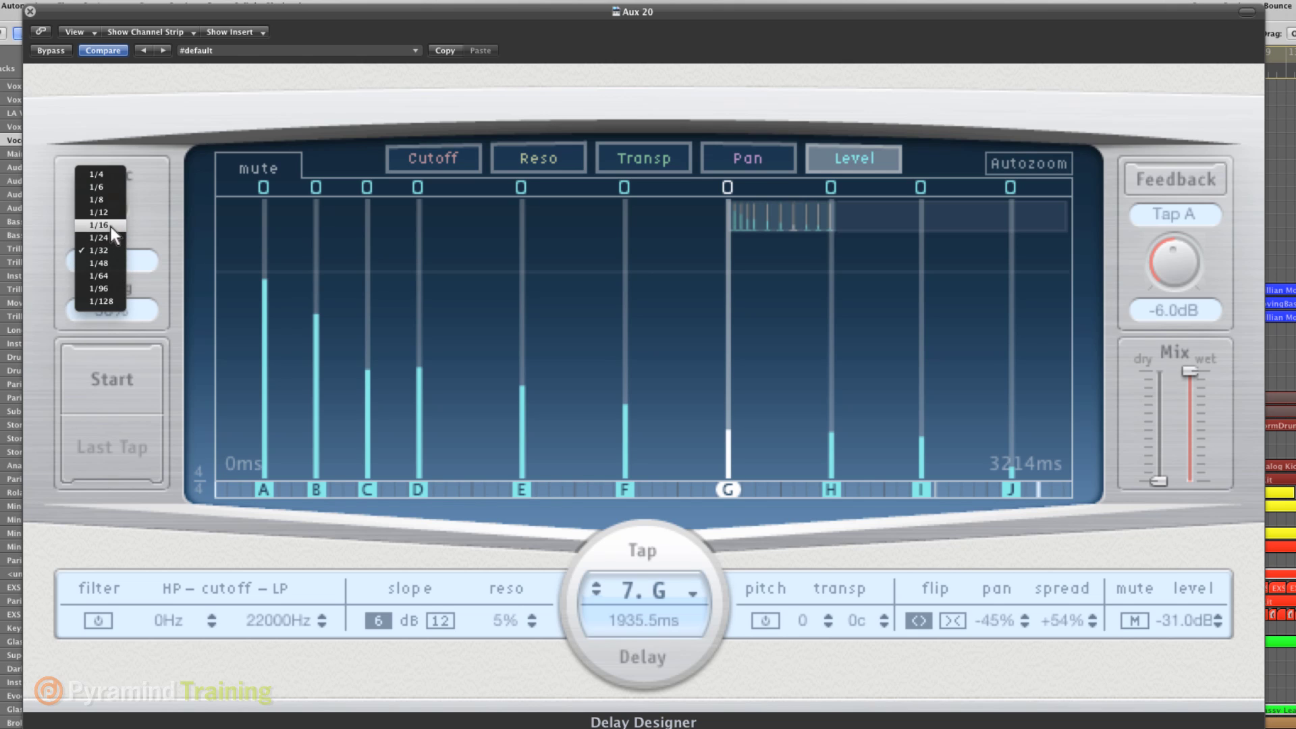
click(110, 226)
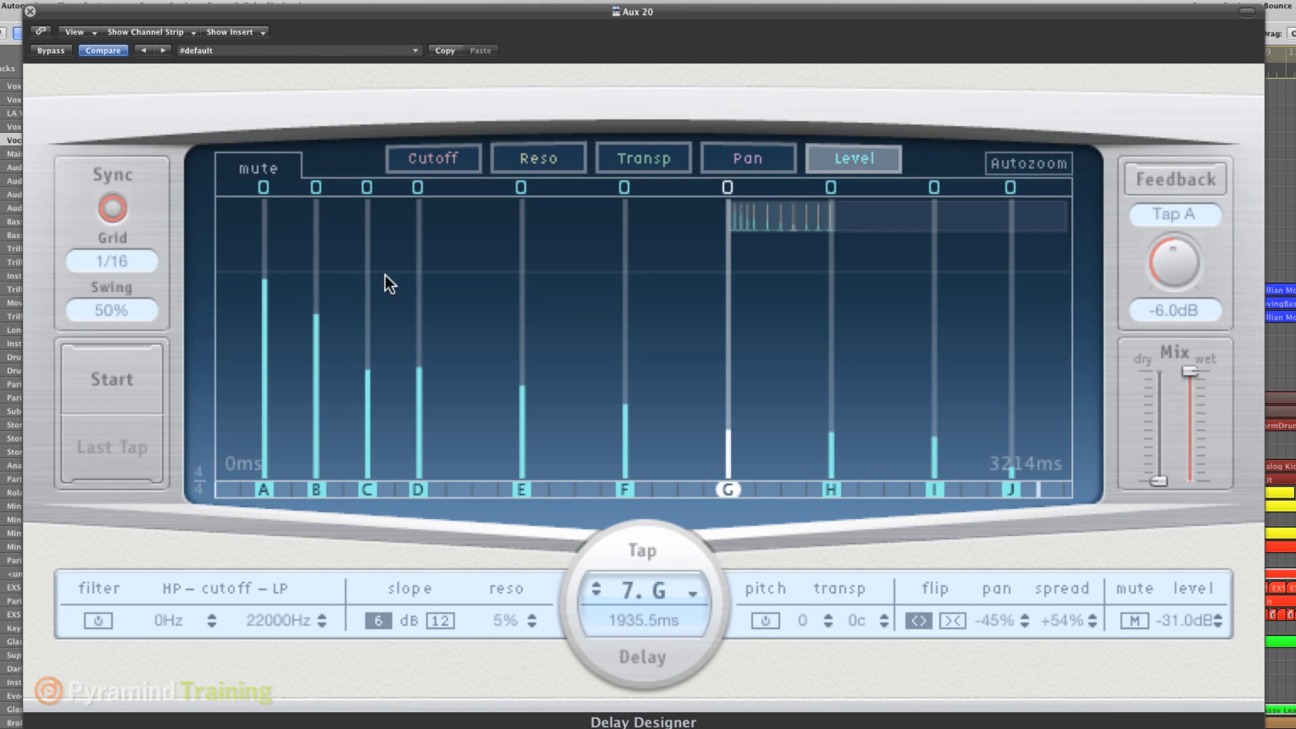
click(115, 262)
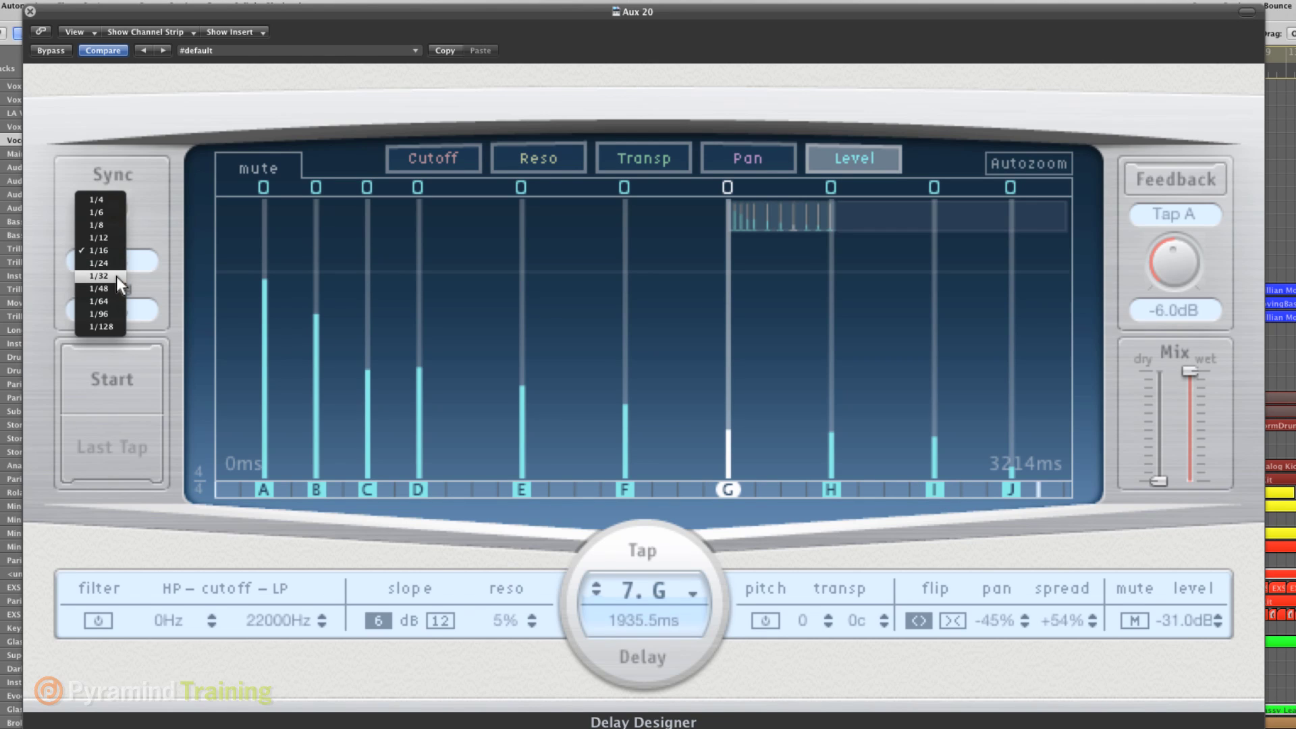
click(116, 277)
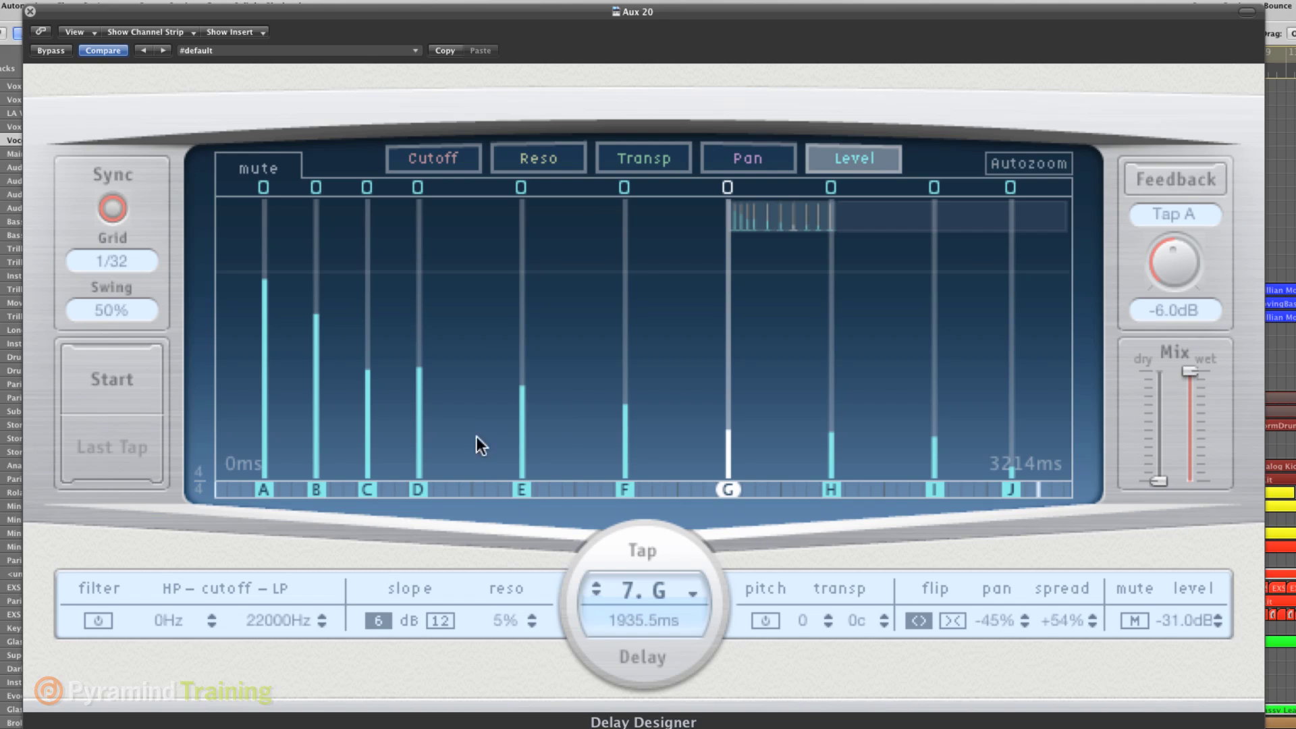
Step: Raise the feedback level of tap A to -1.6 dB
click(261, 491)
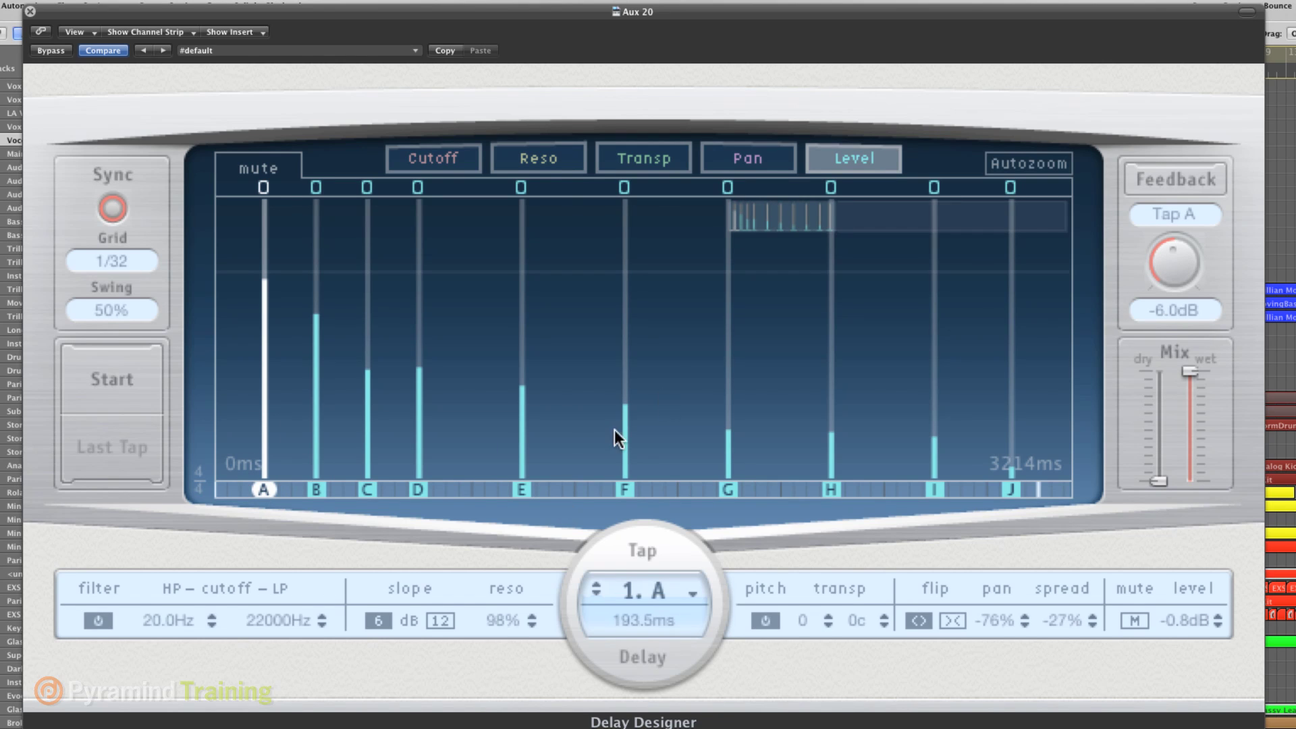
click(317, 489)
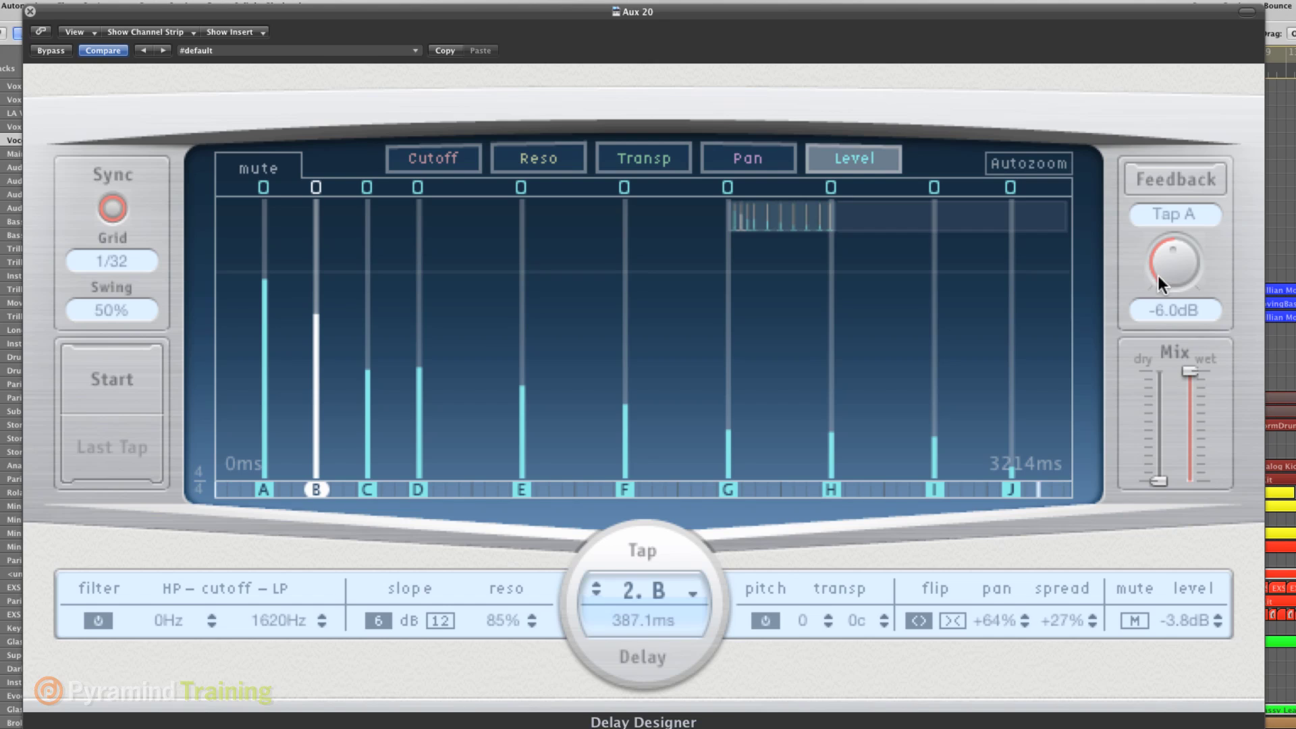
drag(1172, 262, 1172, 234)
click(261, 486)
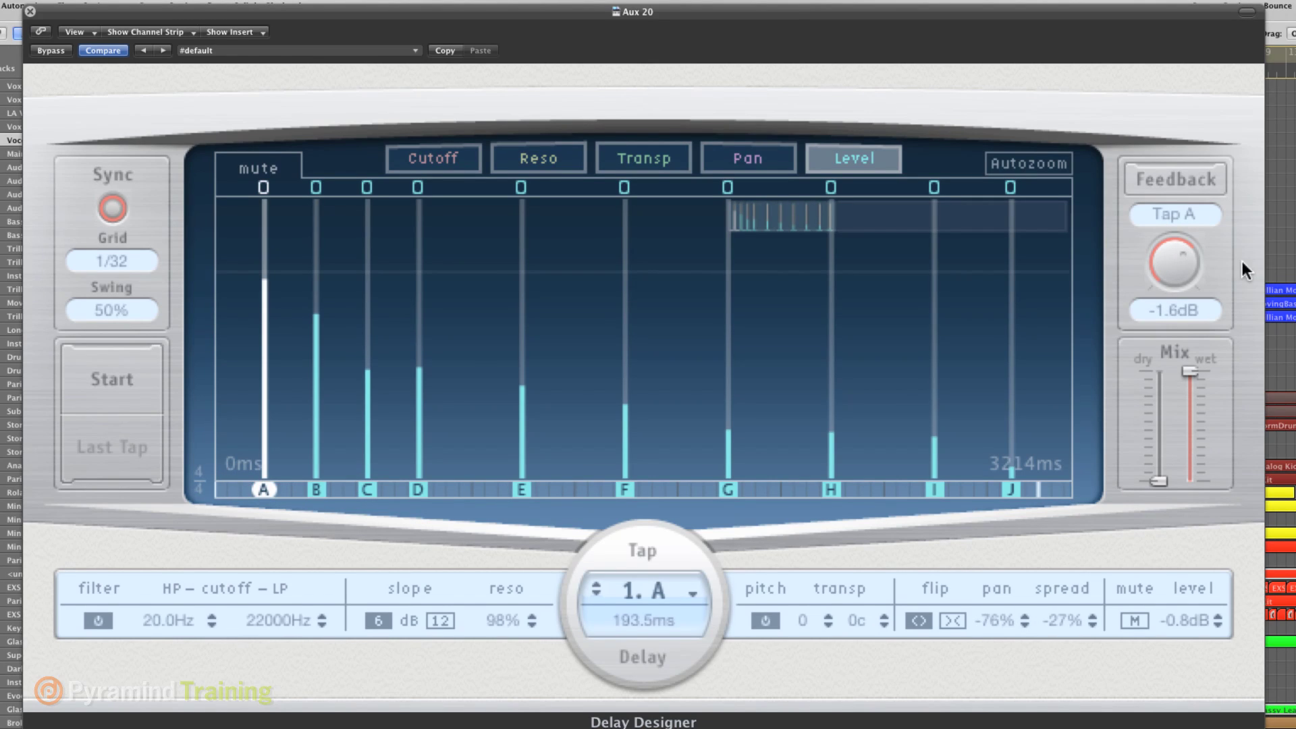
Step: Move the feedback source through taps B, C and D to tap E, and set the feedback level to -5.6 dB
click(1164, 213)
click(1163, 225)
click(1179, 215)
click(1169, 225)
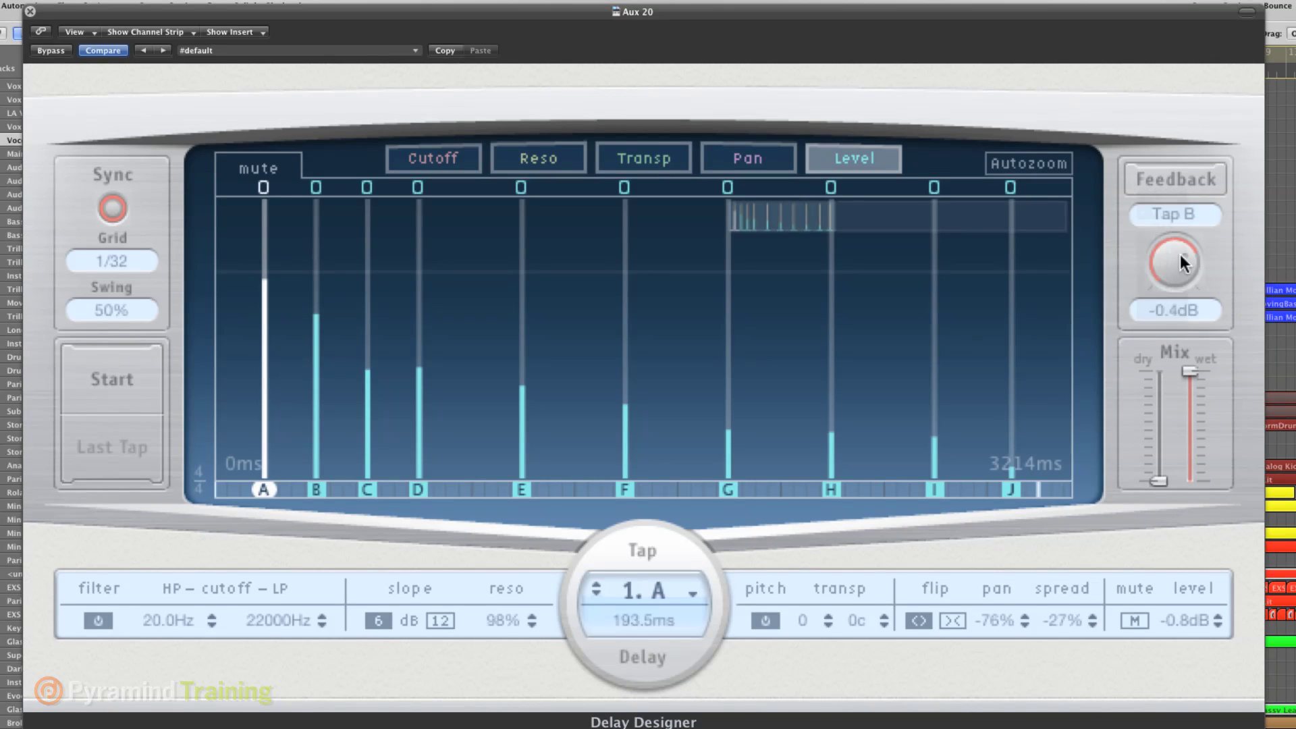
click(1195, 214)
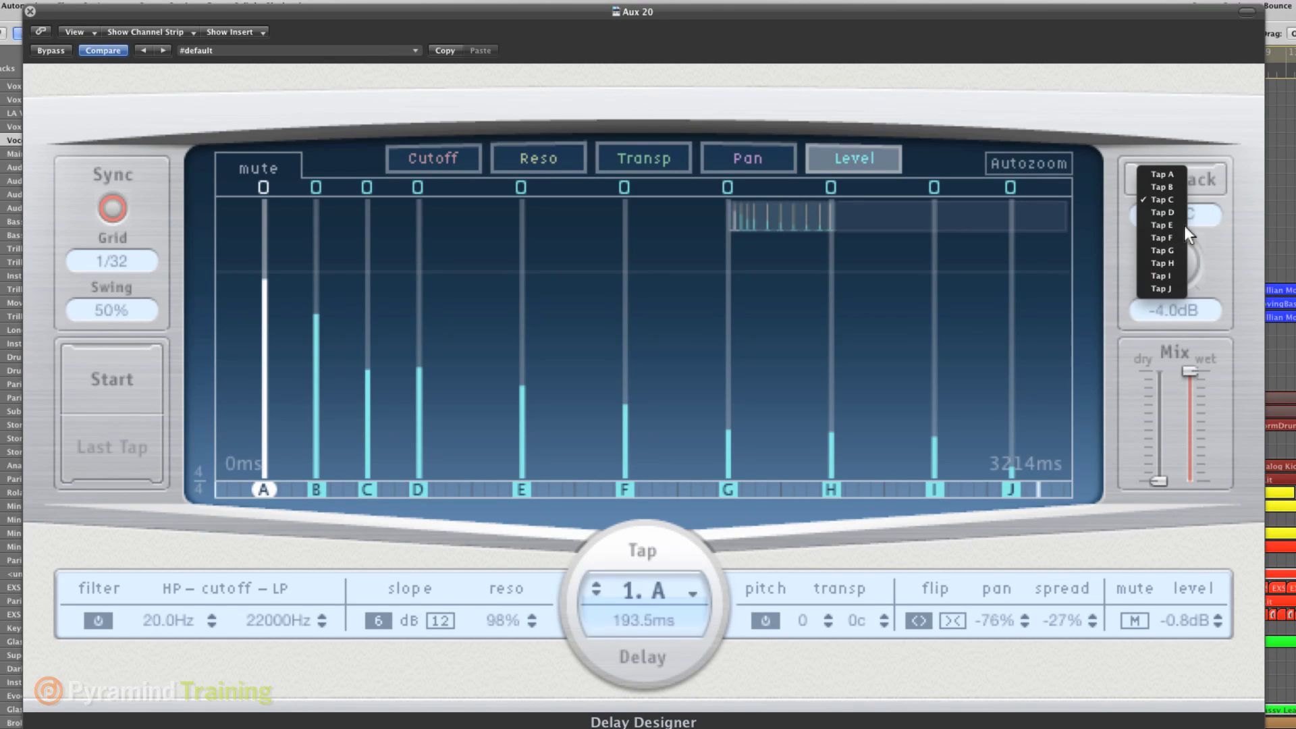
click(1169, 213)
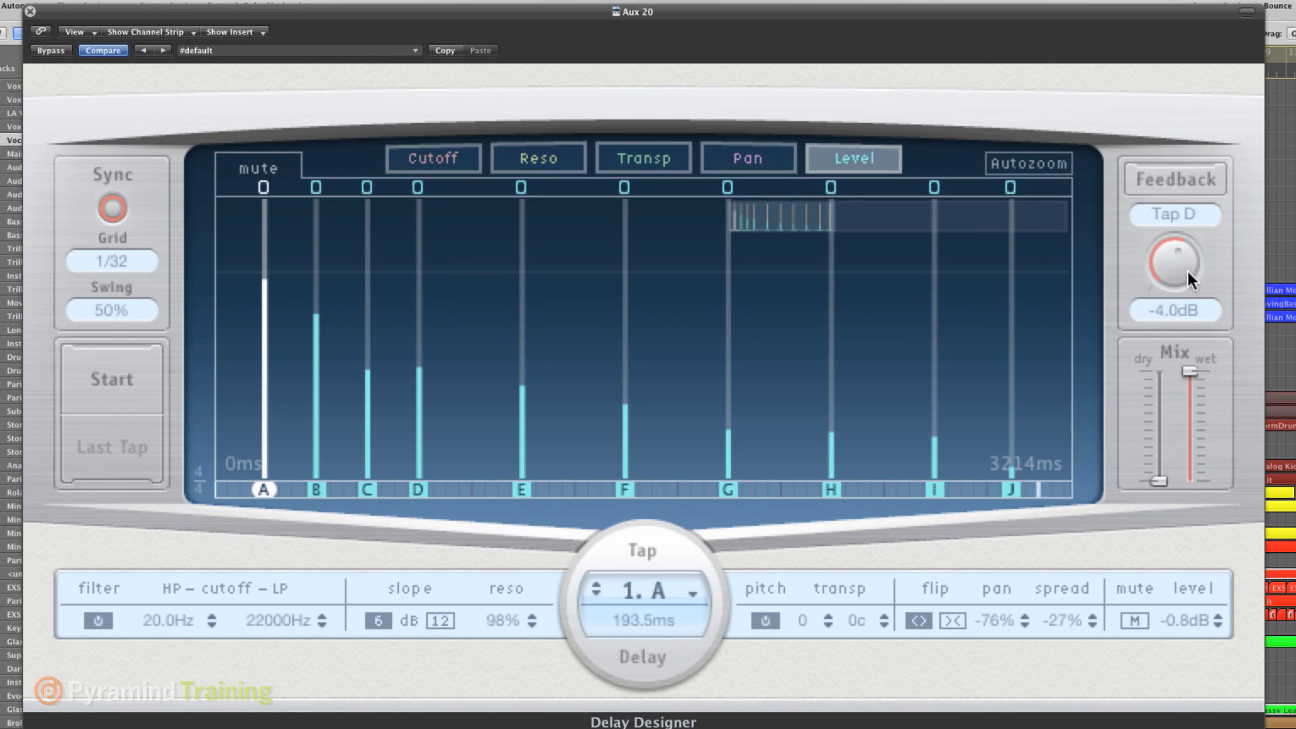
click(1173, 214)
click(1165, 219)
Step: Flip tap A's stereo direction in the Pan view and return it to the original setting
click(745, 162)
click(953, 620)
click(921, 619)
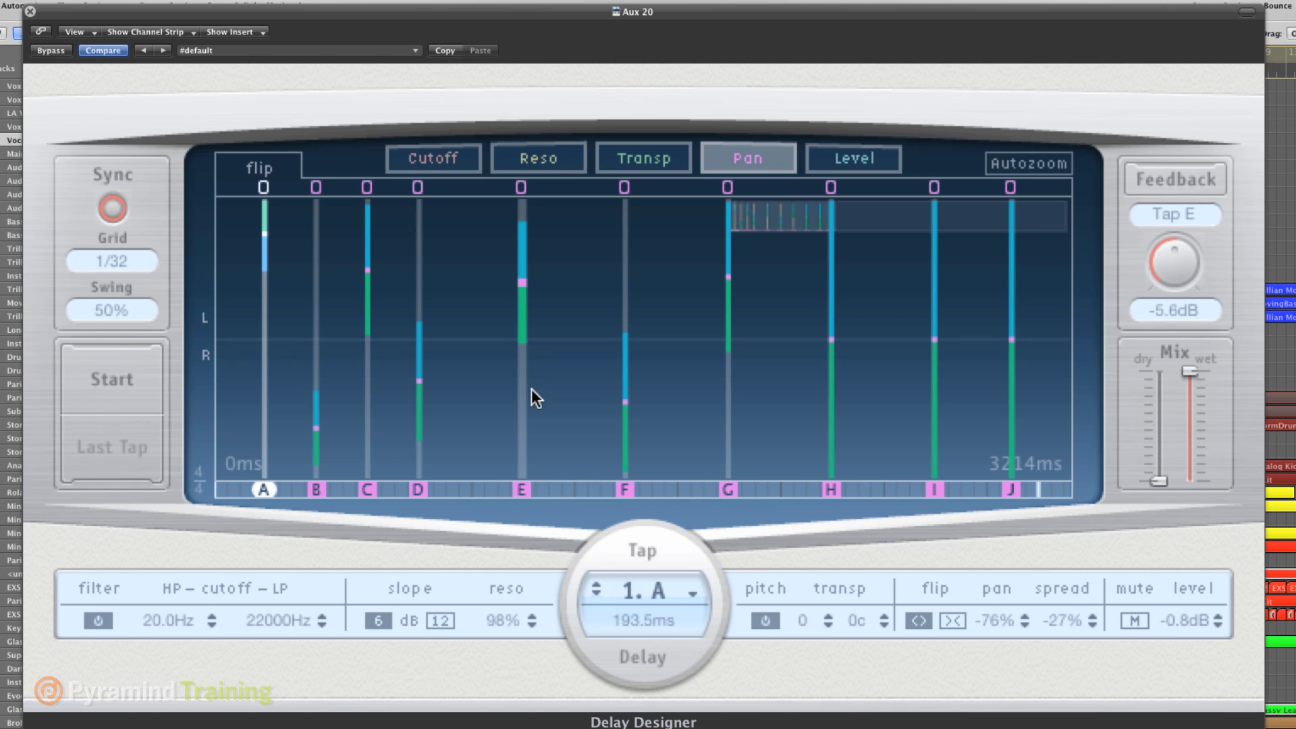
Step: Compare the 12 dB filter slope with the 6 dB slope on tap A, ending on 6 dB
click(432, 157)
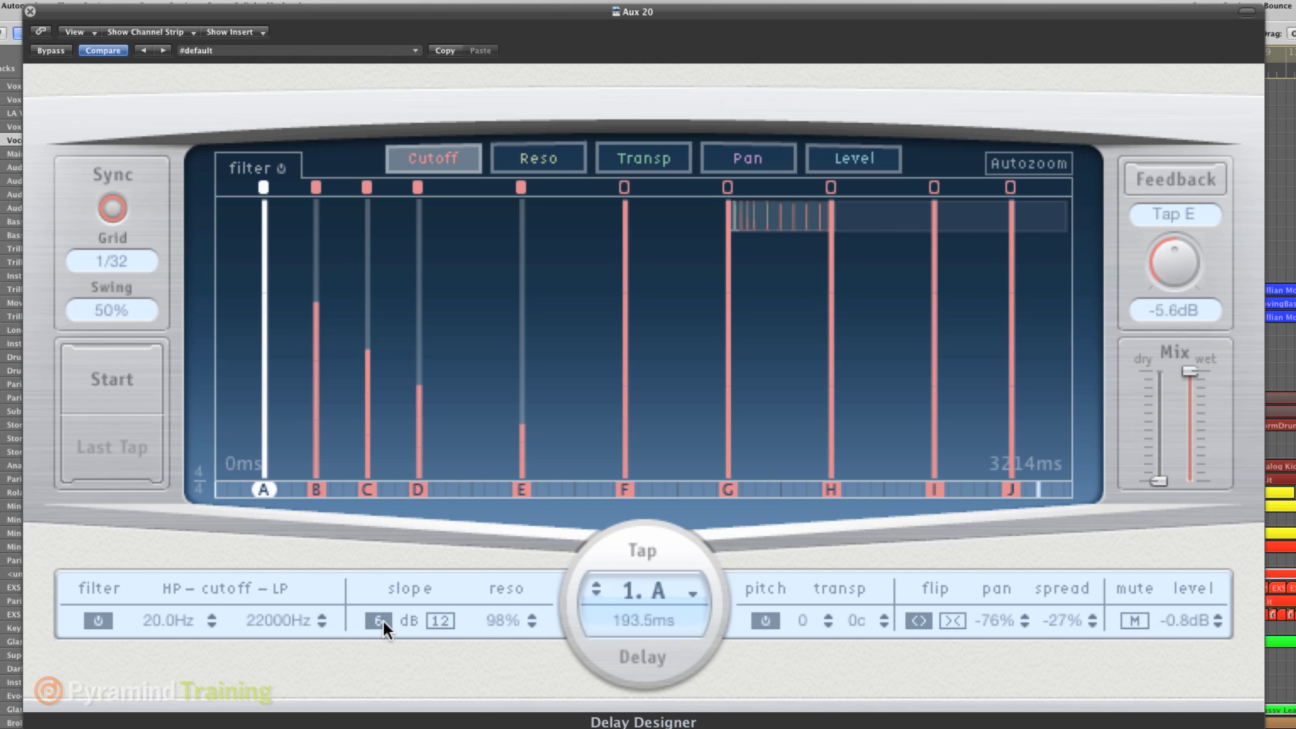
click(442, 621)
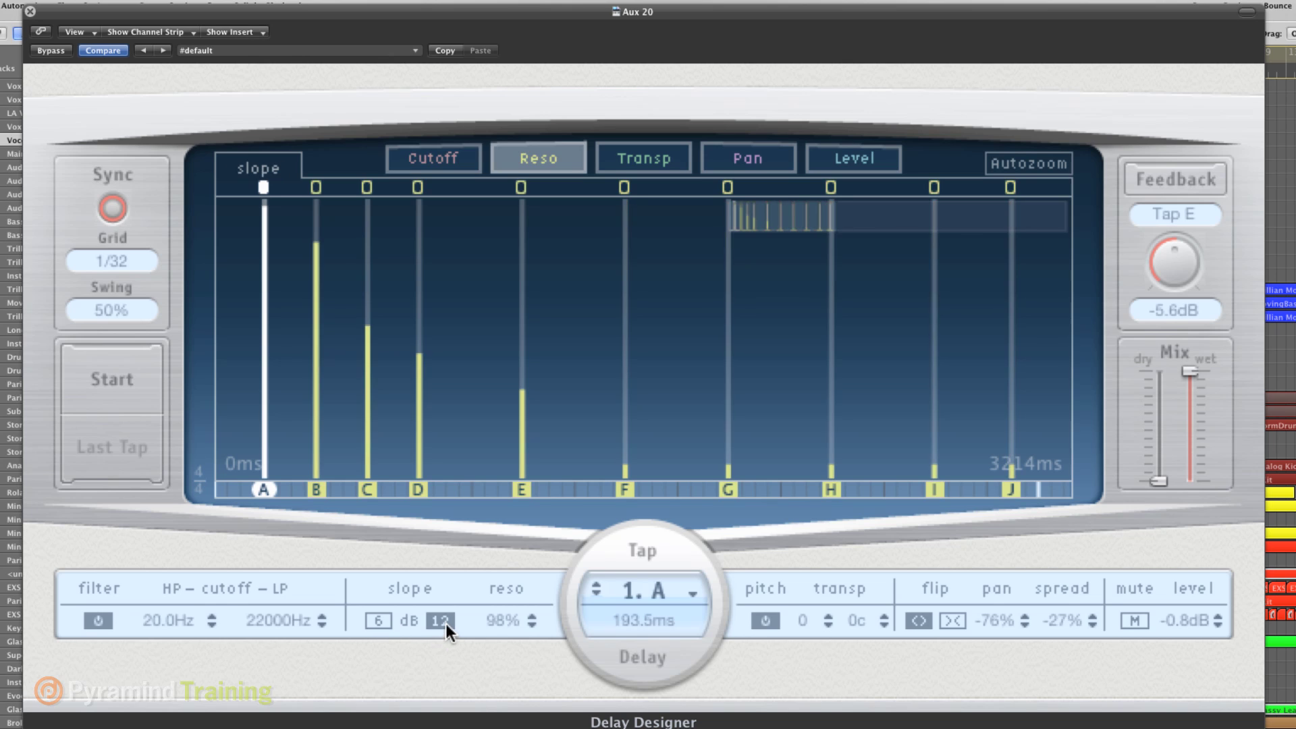
click(379, 620)
click(440, 621)
click(378, 620)
Step: Show the cutoff values, and bypass and re-enable the filter of tap A
click(444, 160)
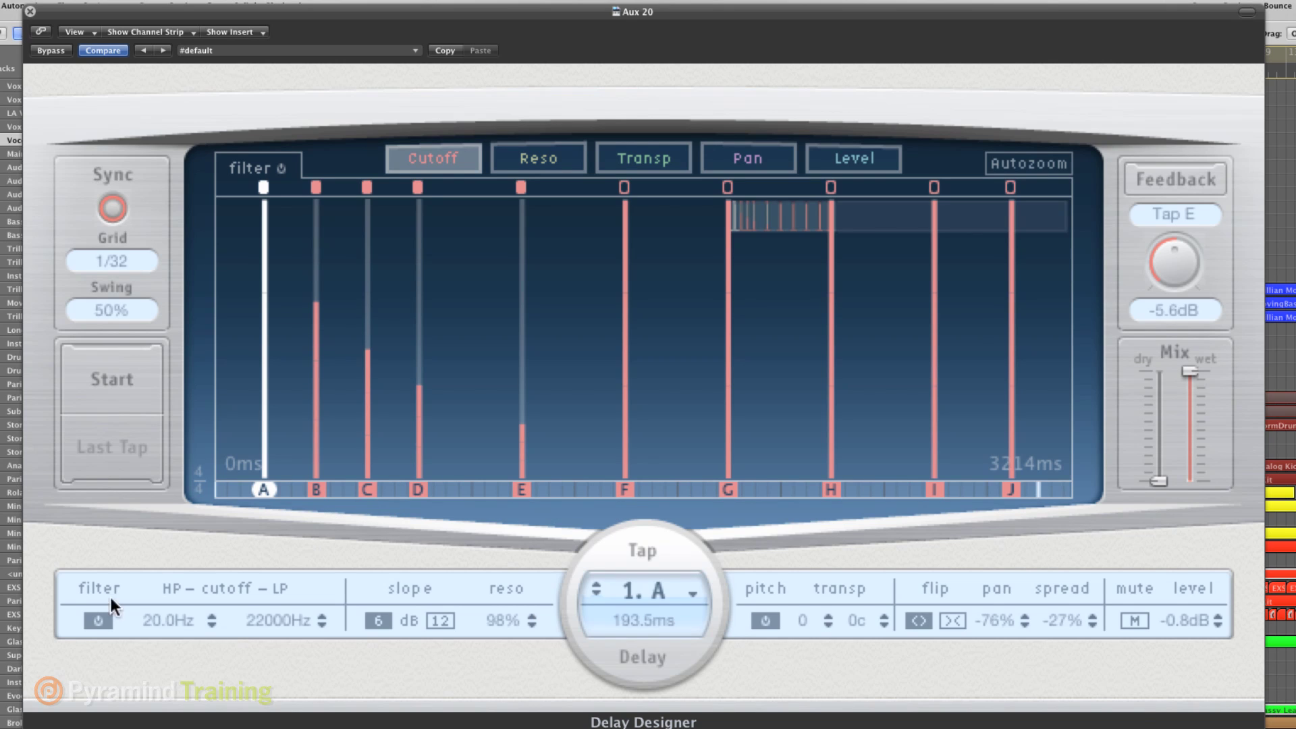
click(98, 620)
click(99, 619)
Step: Record a new tapped rhythm of taps A to G, finishing with the last tap at 6338.7 ms
click(121, 459)
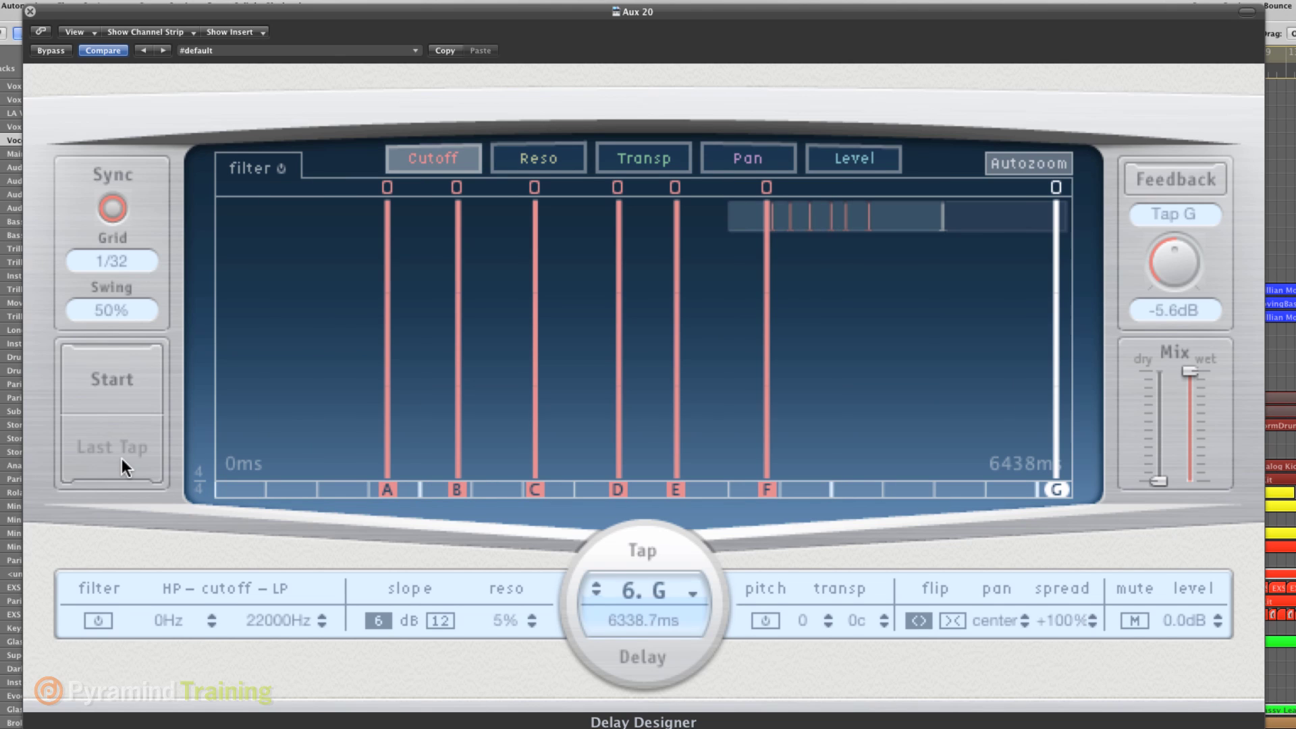
Step: Record a fresh tapped rhythm of taps A to W, with the last tap at 9096.8 ms
click(112, 383)
click(112, 382)
click(111, 382)
click(111, 382)
click(111, 383)
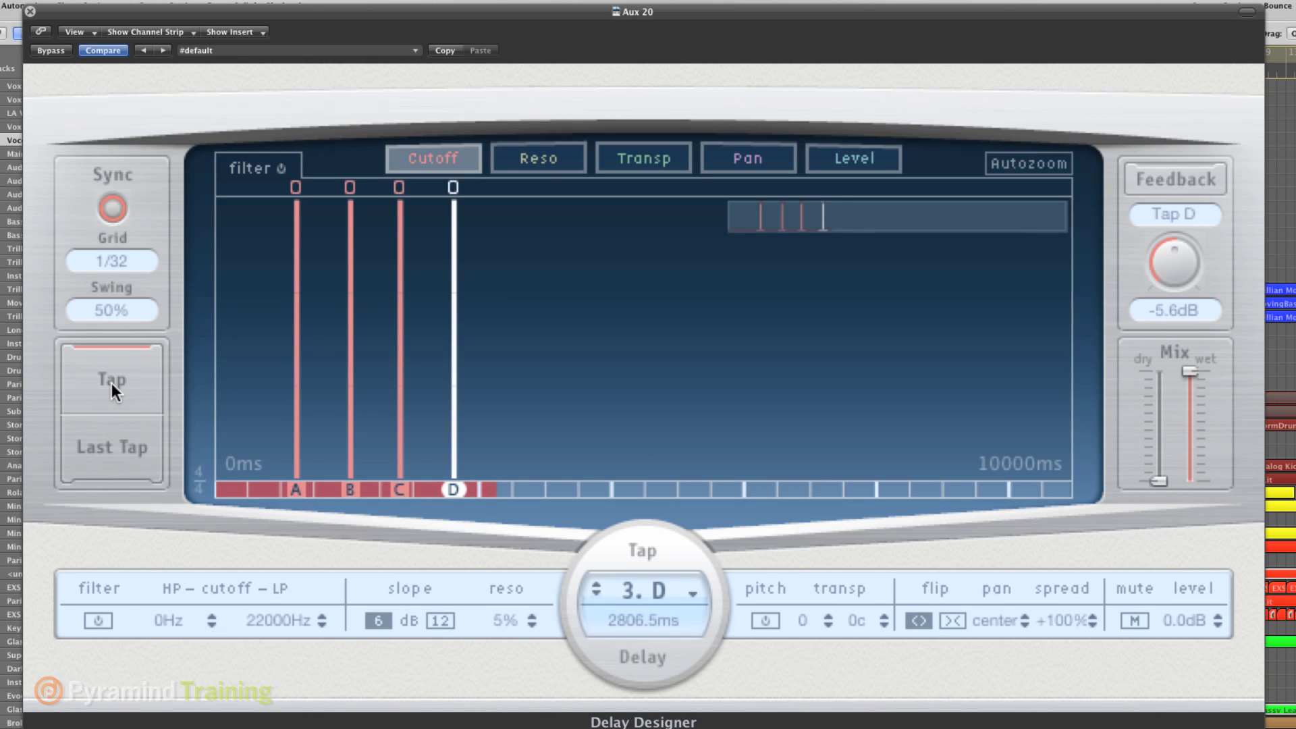
click(112, 383)
click(110, 383)
click(110, 383)
click(109, 383)
click(110, 384)
click(109, 384)
click(110, 383)
click(109, 383)
click(109, 383)
click(109, 383)
click(109, 384)
click(110, 383)
click(109, 384)
click(110, 383)
click(110, 383)
click(110, 384)
click(109, 384)
click(110, 384)
click(109, 383)
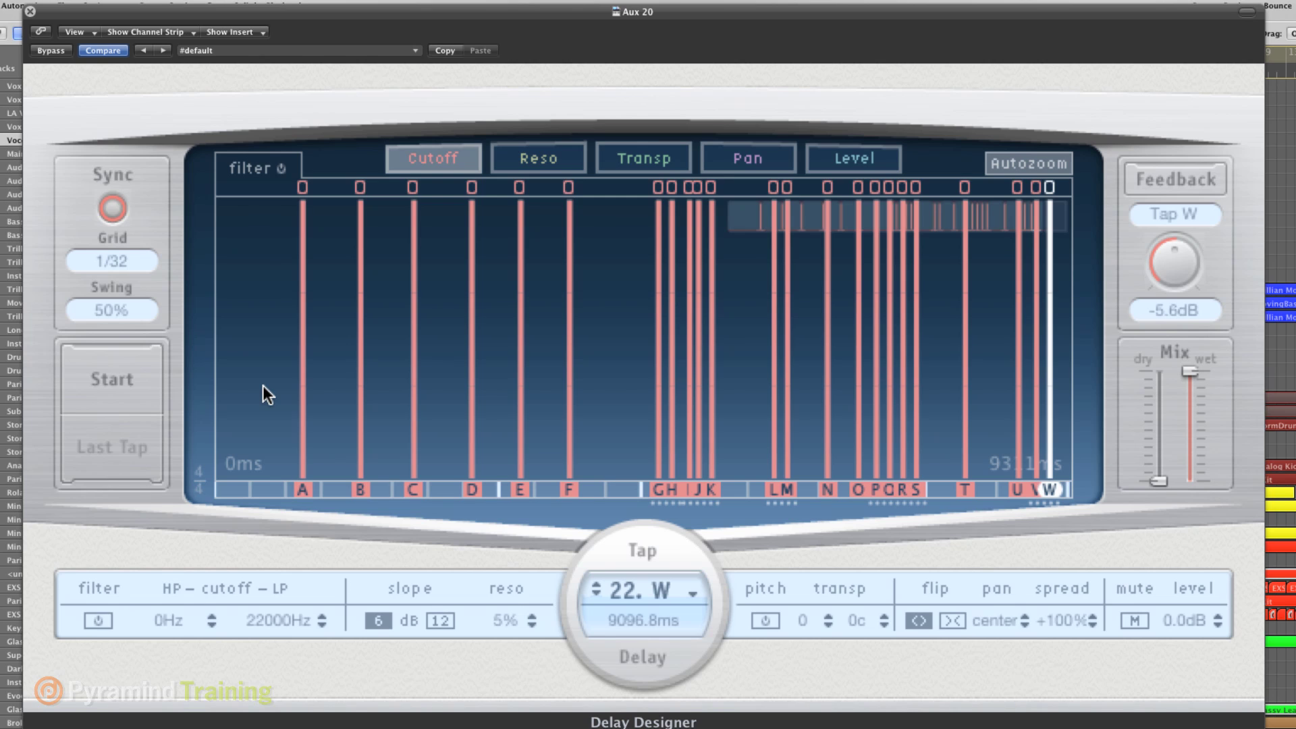
Step: Lower the low-pass cutoffs of taps B to H in a descending curve, with E at 455 Hz and H at 196 Hz
drag(358, 247, 515, 331)
drag(523, 281, 526, 405)
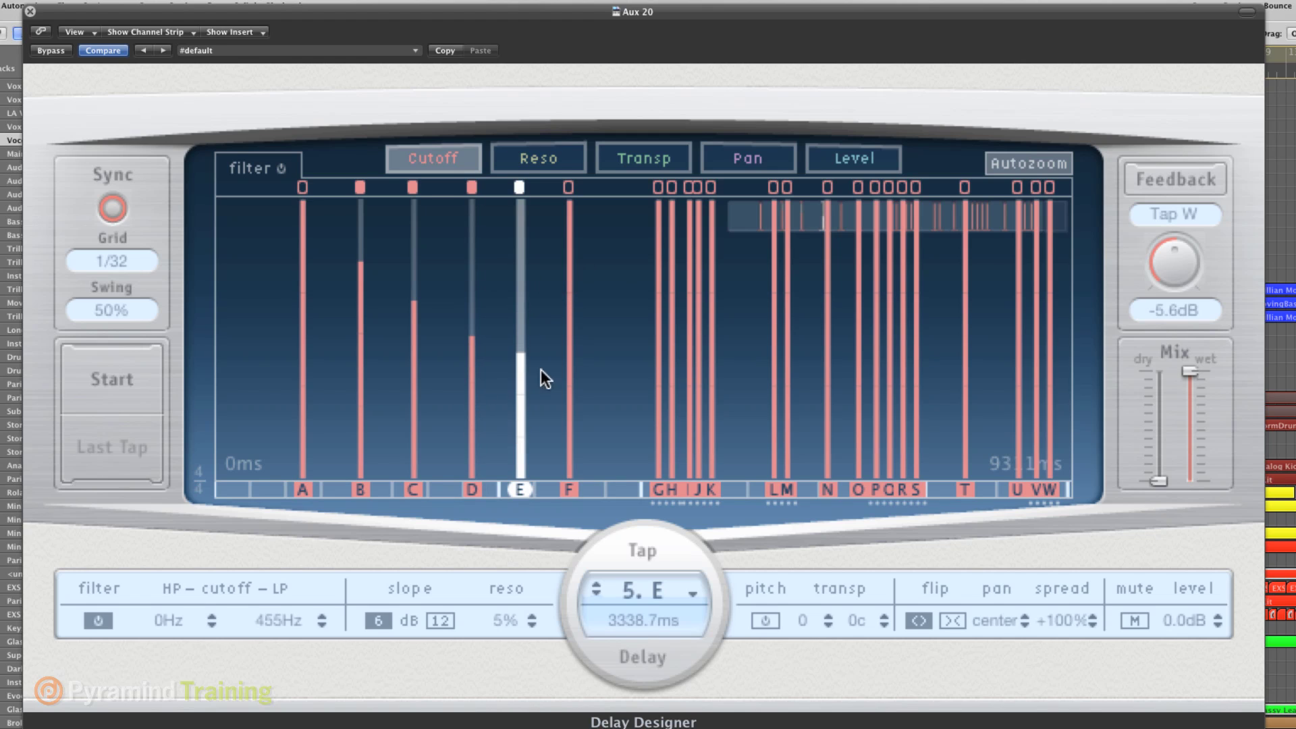
drag(567, 266, 559, 442)
drag(659, 284, 659, 350)
drag(670, 269, 666, 459)
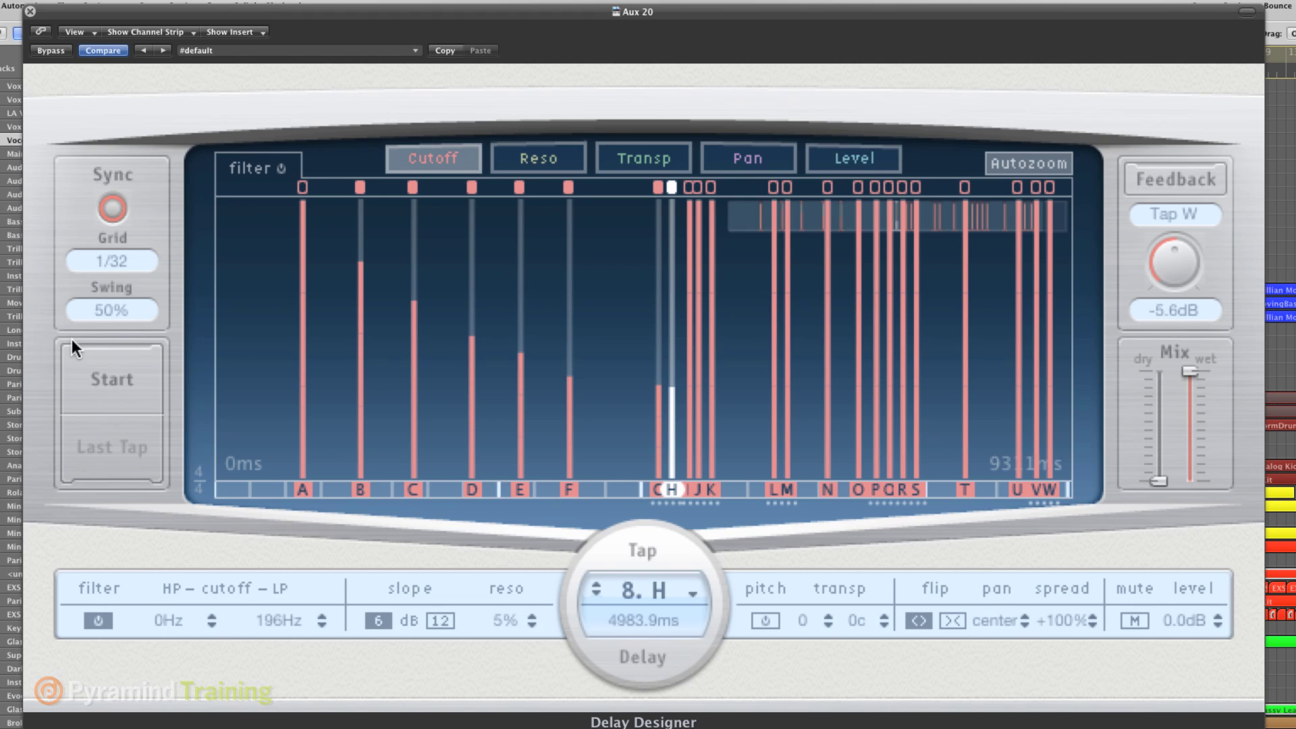
Step: Start another tap recording and tap in a dense rhythm from tap A through tap X at 8225.8 ms
click(105, 367)
click(106, 367)
click(105, 367)
click(106, 366)
click(105, 366)
click(105, 366)
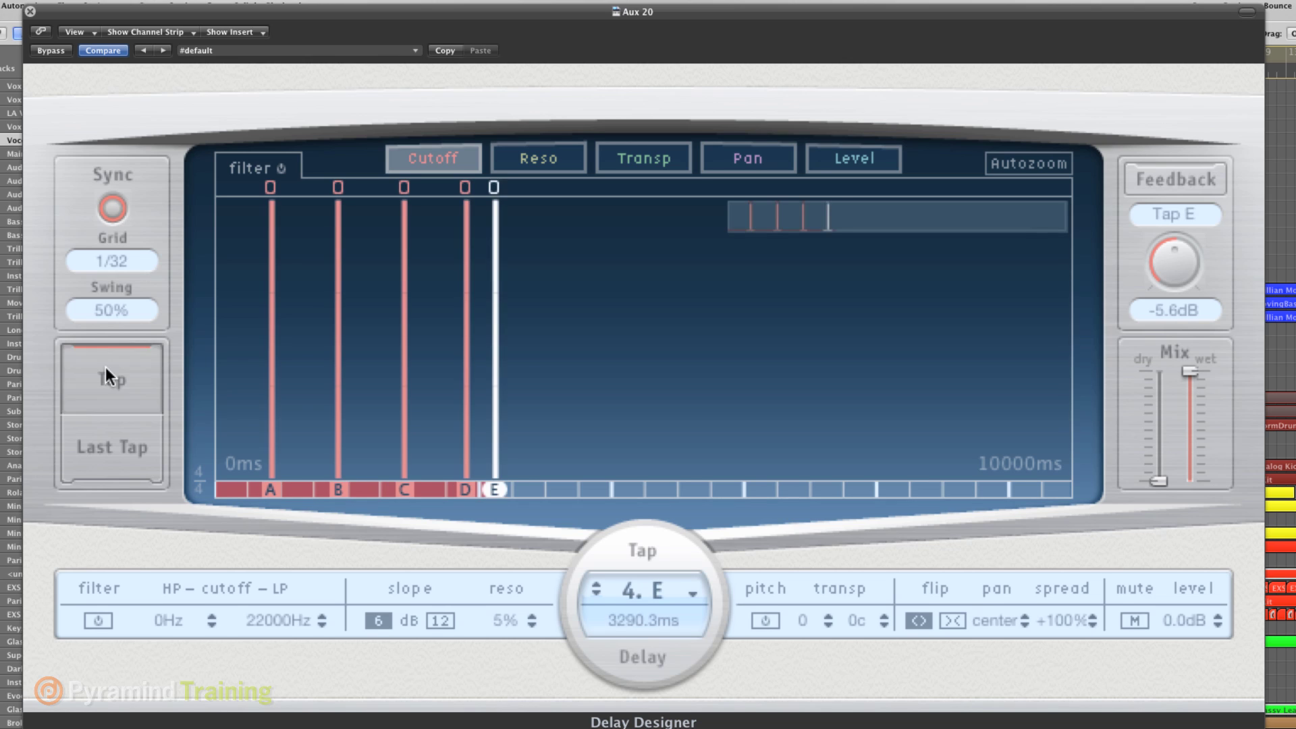
click(105, 367)
click(105, 367)
click(105, 366)
click(106, 366)
click(105, 366)
click(105, 367)
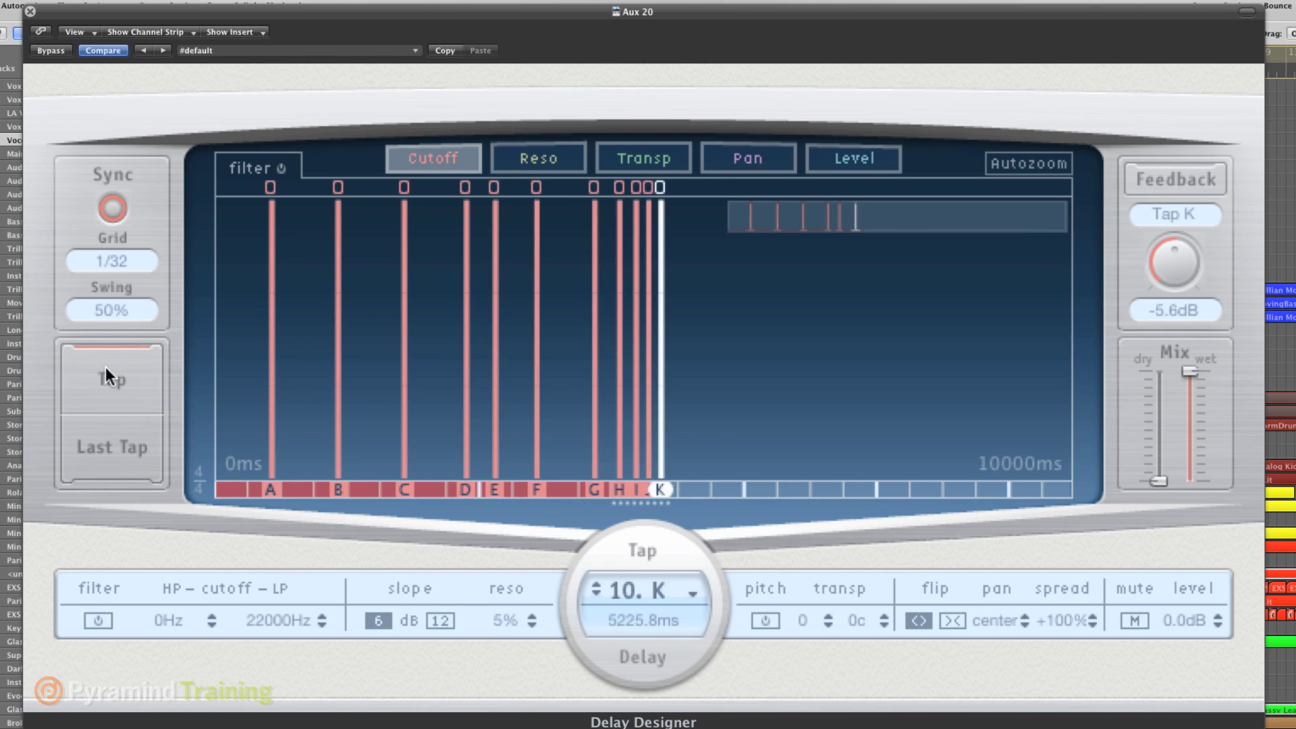
click(106, 366)
click(105, 367)
click(105, 367)
click(105, 367)
click(105, 367)
click(105, 366)
click(106, 366)
click(105, 367)
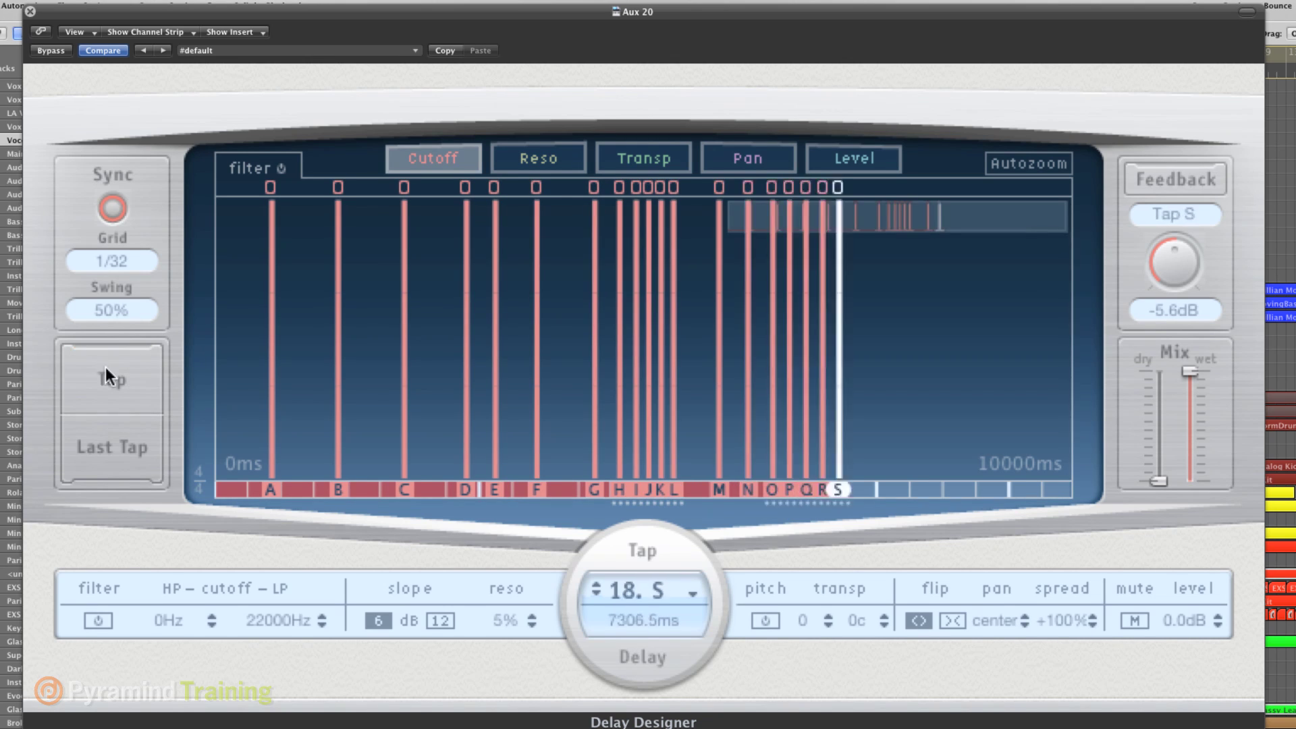
click(106, 368)
click(106, 368)
click(107, 369)
click(106, 369)
click(107, 368)
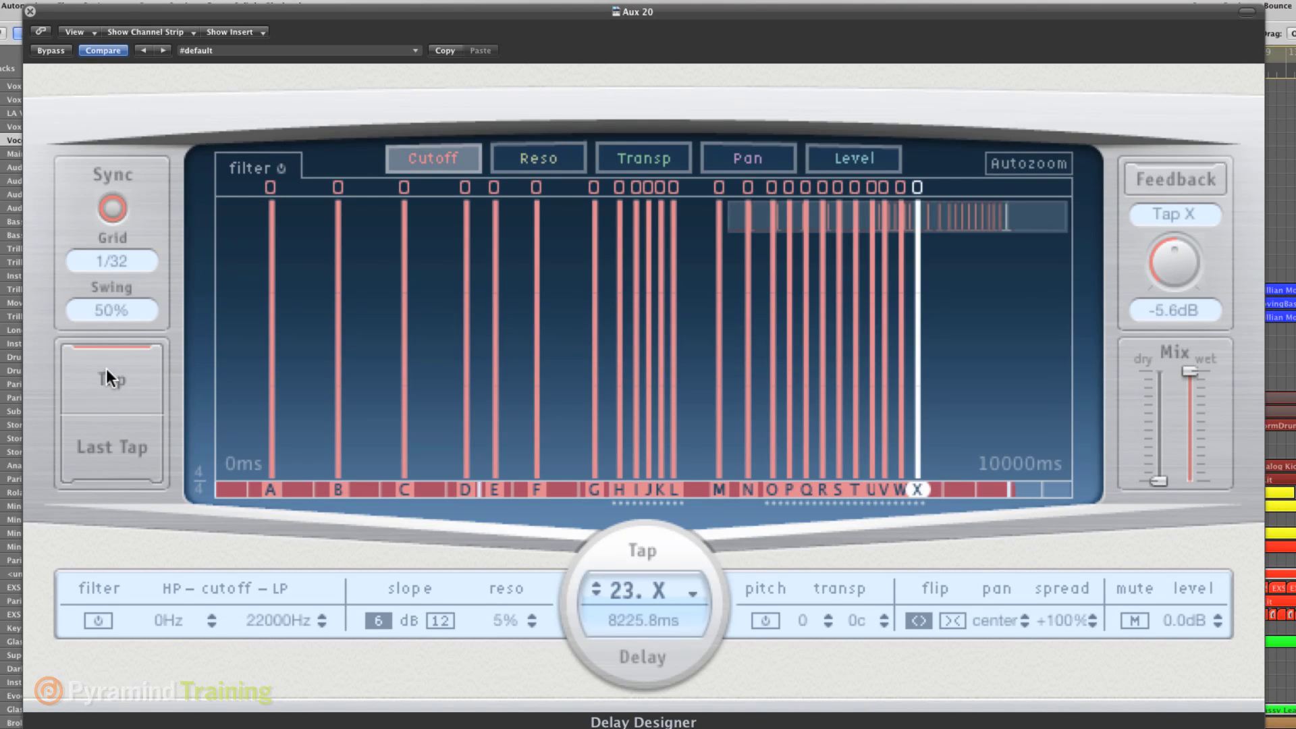